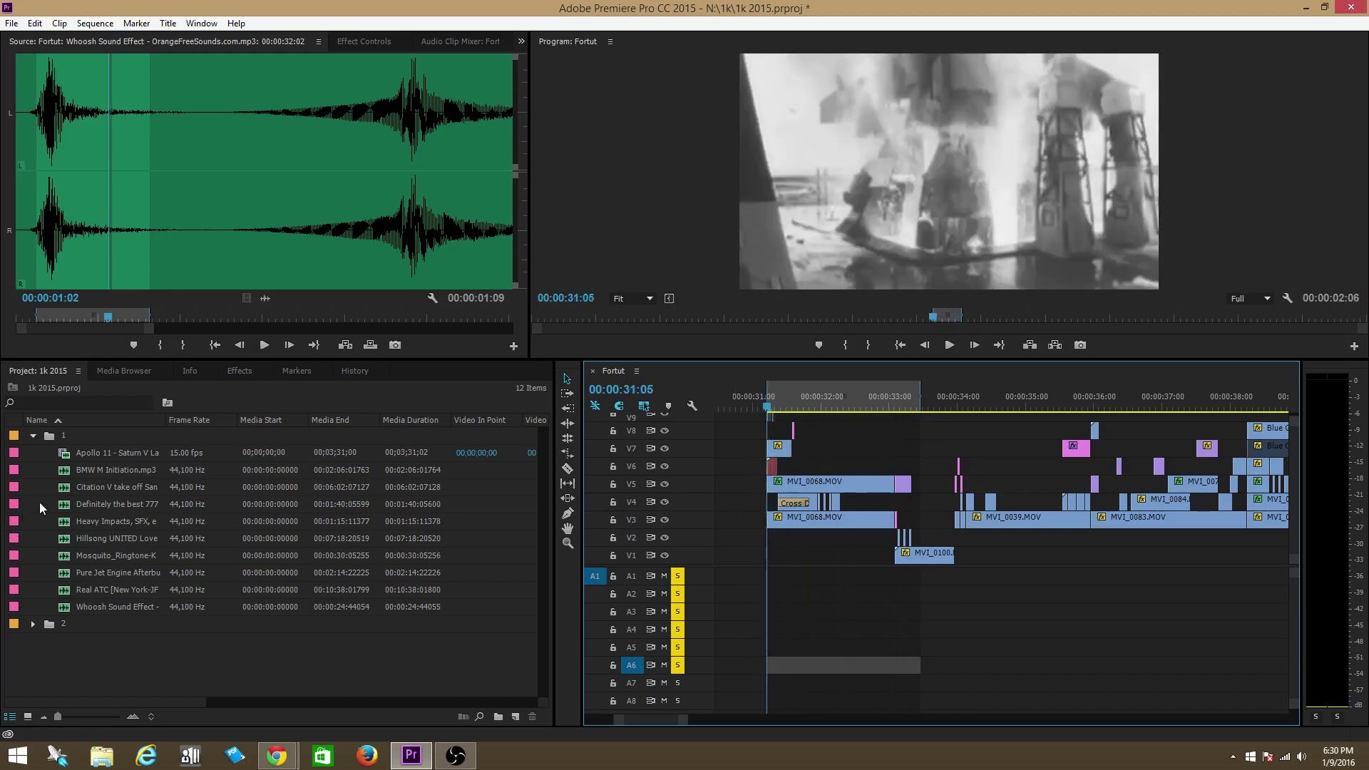
Place the Hillsong UNITED song's marked section on audio track A1 at 00:00:31:05 and play it against the video.
{"action": "left_click", "coordinate": [63, 543]}
{"action": "double_click", "coordinate": [67, 539]}
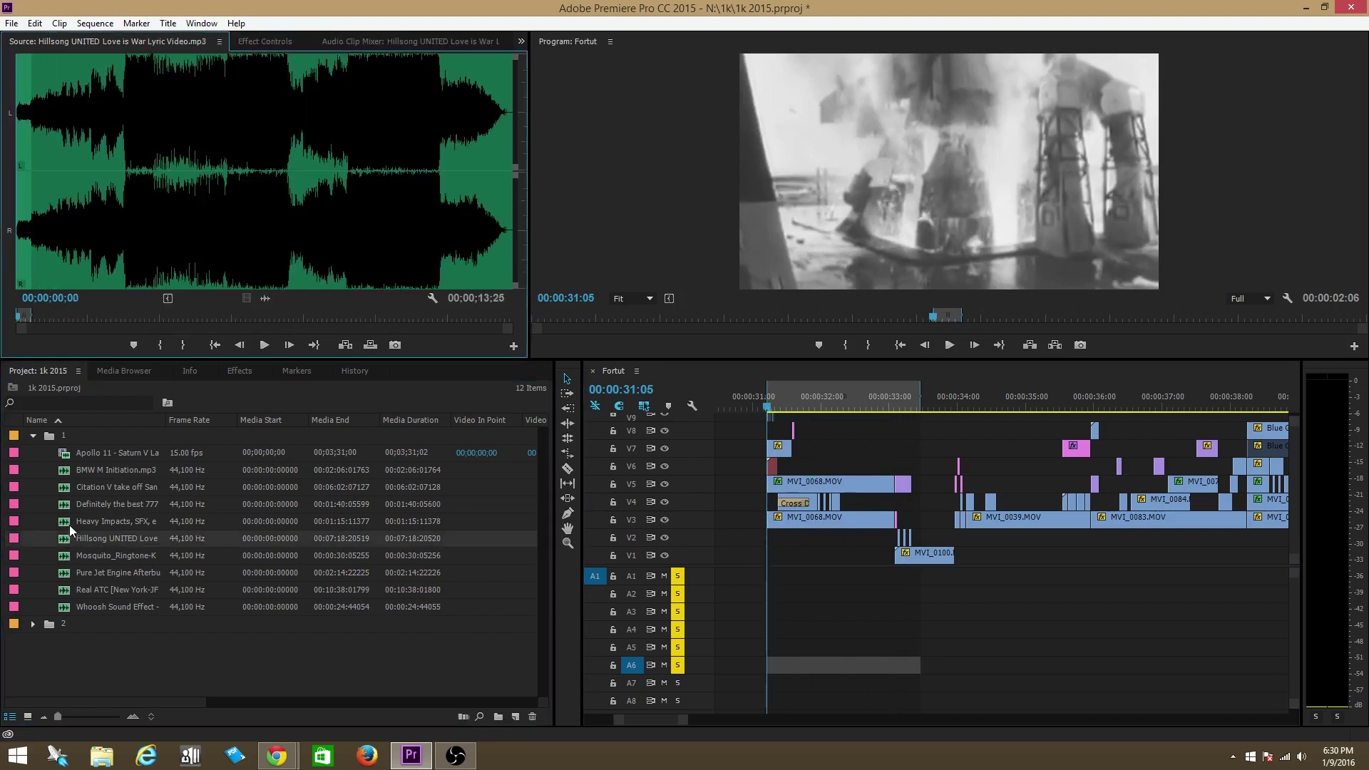
{"action": "left_click_drag", "start_coordinate": [357, 404], "coordinate": [762, 581]}
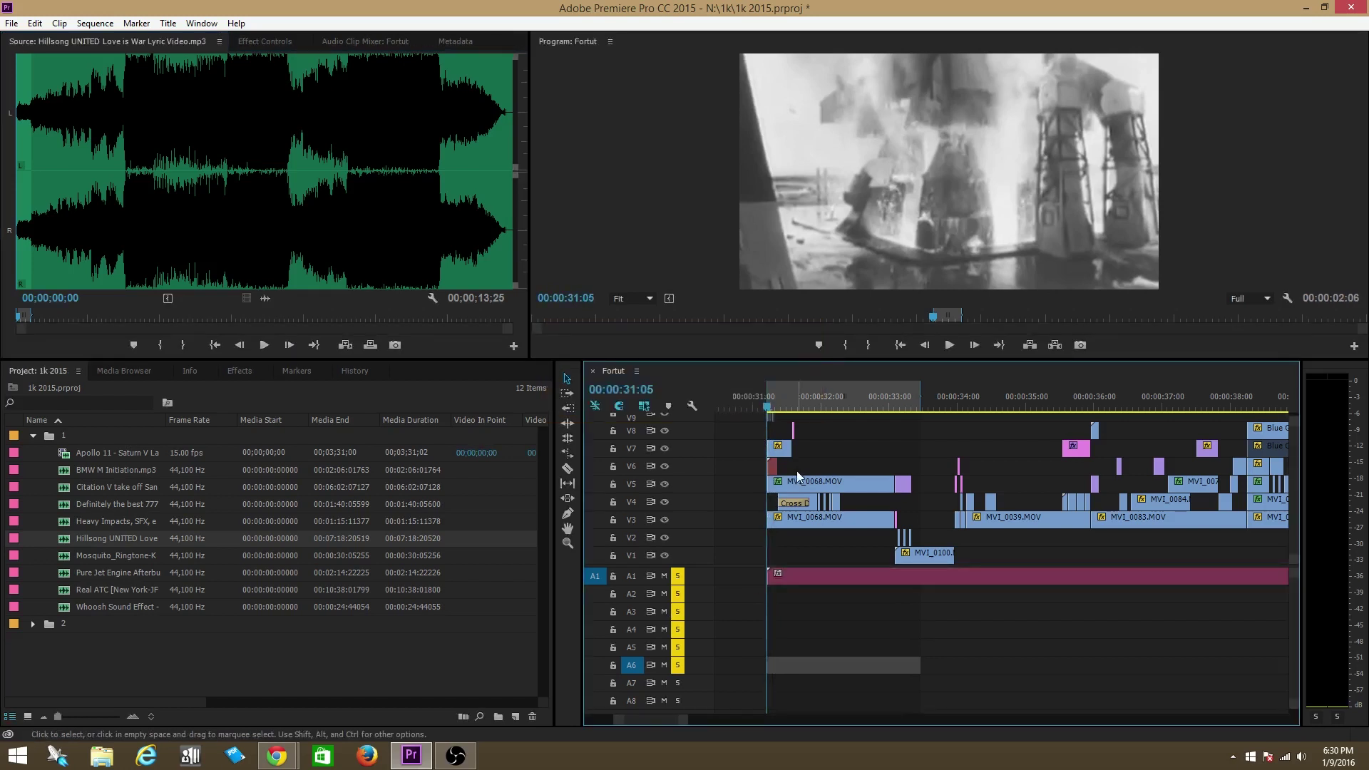
{"action": "left_click", "coordinate": [771, 404]}
{"action": "left_click", "coordinate": [769, 410]}
{"action": "key", "text": "space"}
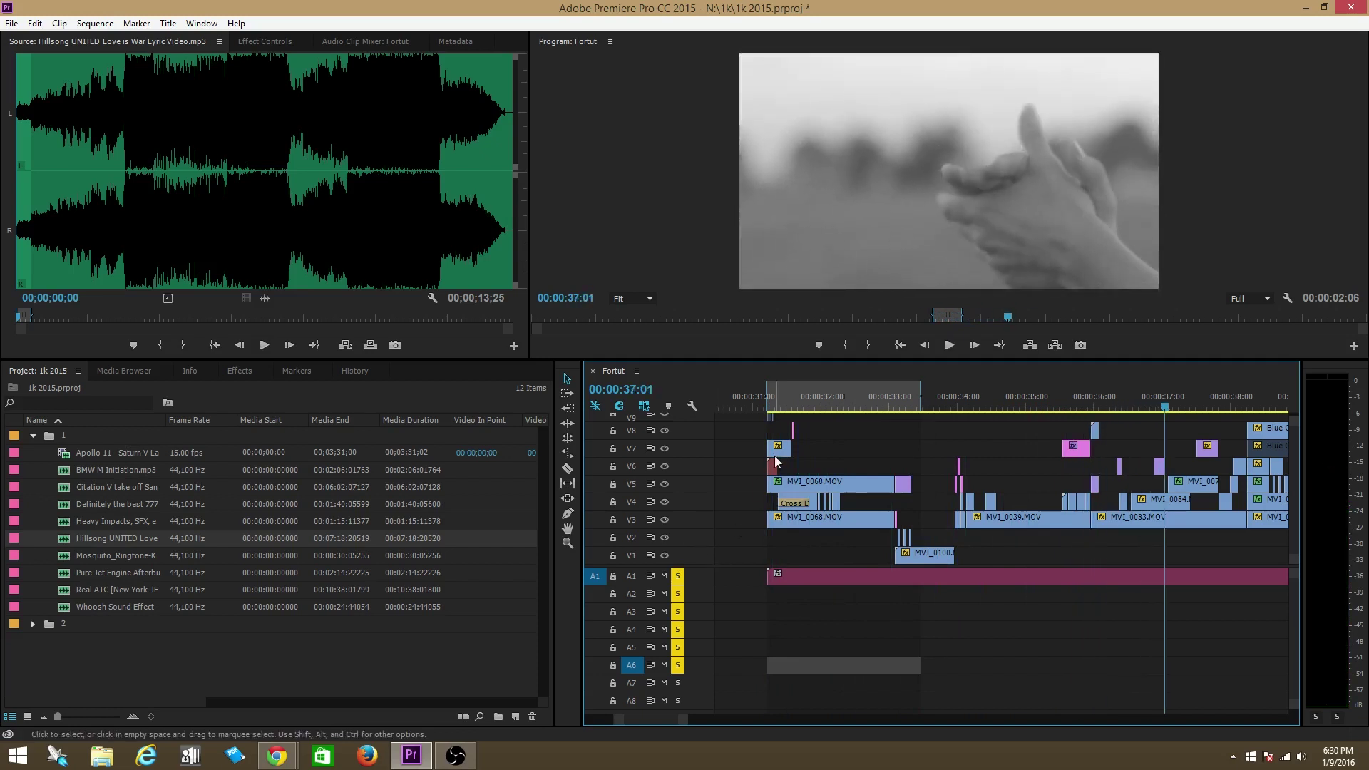
{"action": "left_click", "coordinate": [769, 403]}
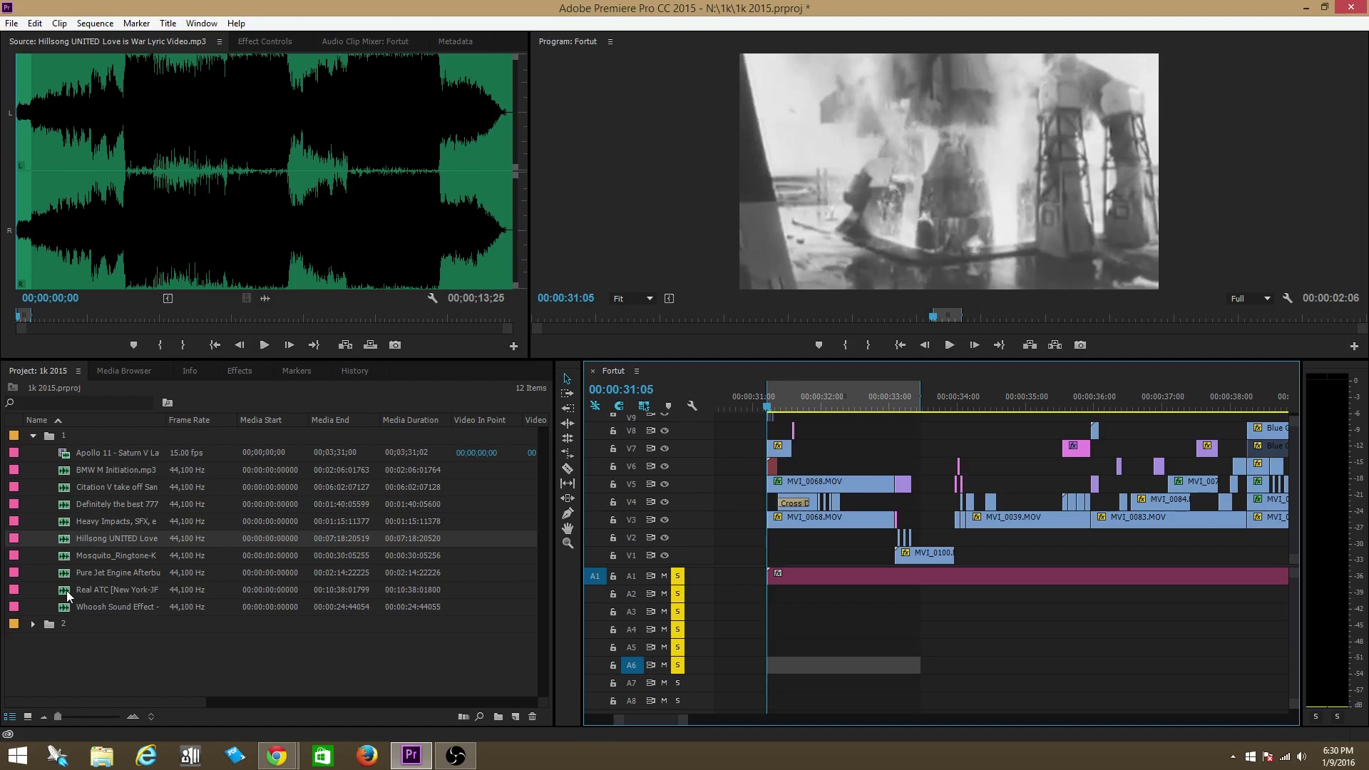
Place the Real ATC clip on track A2 at 00:00:31:05, extend its end to about 00:00:34:13, and play the mix.
{"action": "double_click", "coordinate": [62, 492]}
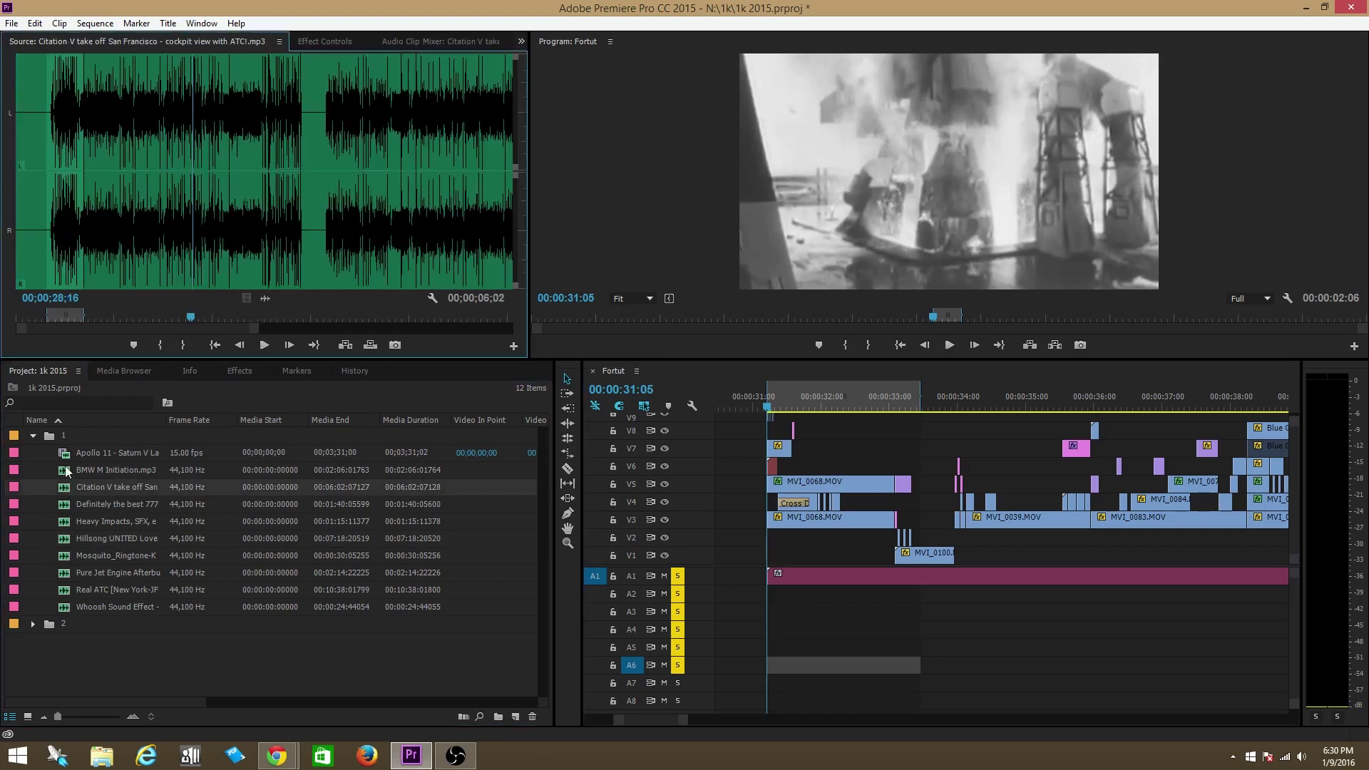
{"action": "double_click", "coordinate": [63, 591]}
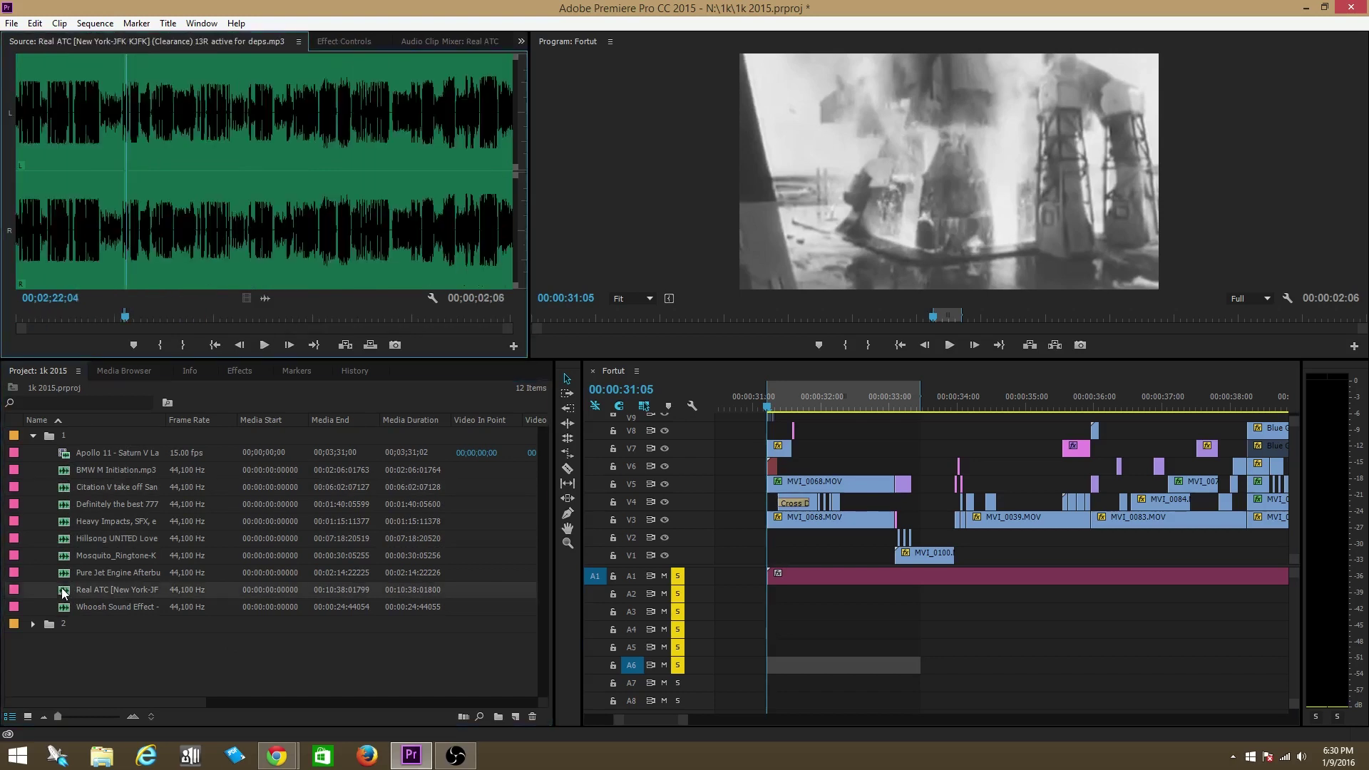
{"action": "left_click_drag", "start_coordinate": [62, 591], "coordinate": [767, 596]}
{"action": "left_click_drag", "start_coordinate": [916, 594], "coordinate": [996, 594]}
{"action": "left_click", "coordinate": [777, 400]}
{"action": "key", "text": "space"}
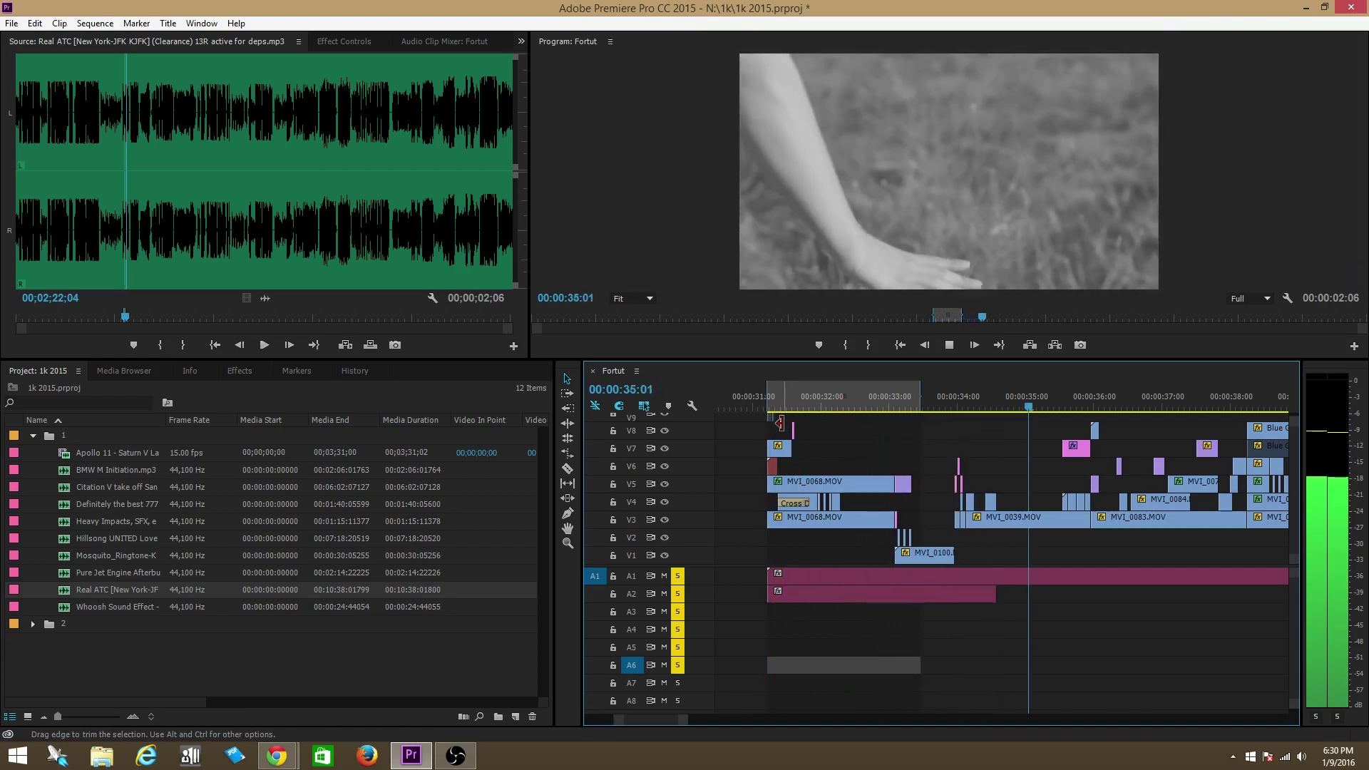
{"action": "key", "text": "space"}
Shift the Real ATC clip on A2 to start at about 00:00:31:12 and review its timing against the video.
{"action": "left_click_drag", "start_coordinate": [803, 589], "coordinate": [823, 588]}
{"action": "left_click", "coordinate": [756, 402]}
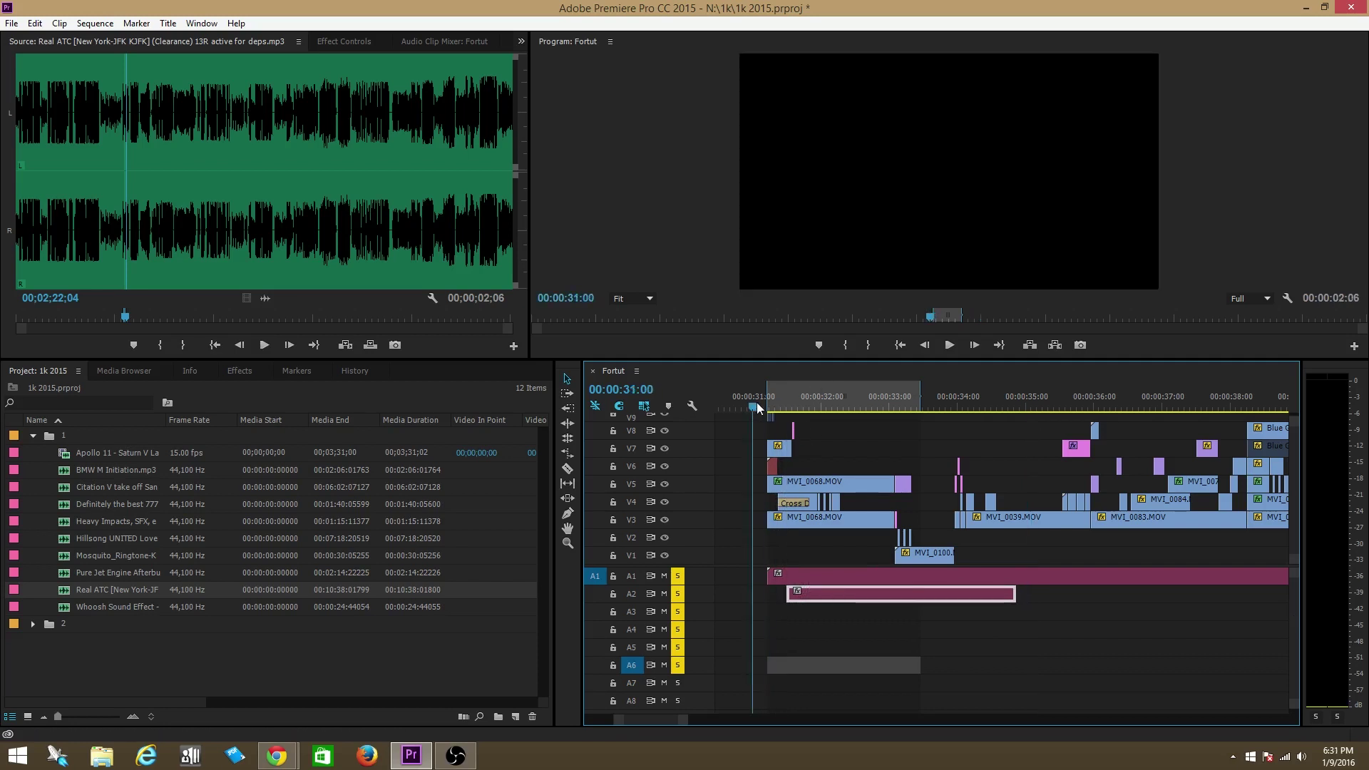
{"action": "key", "text": "space"}
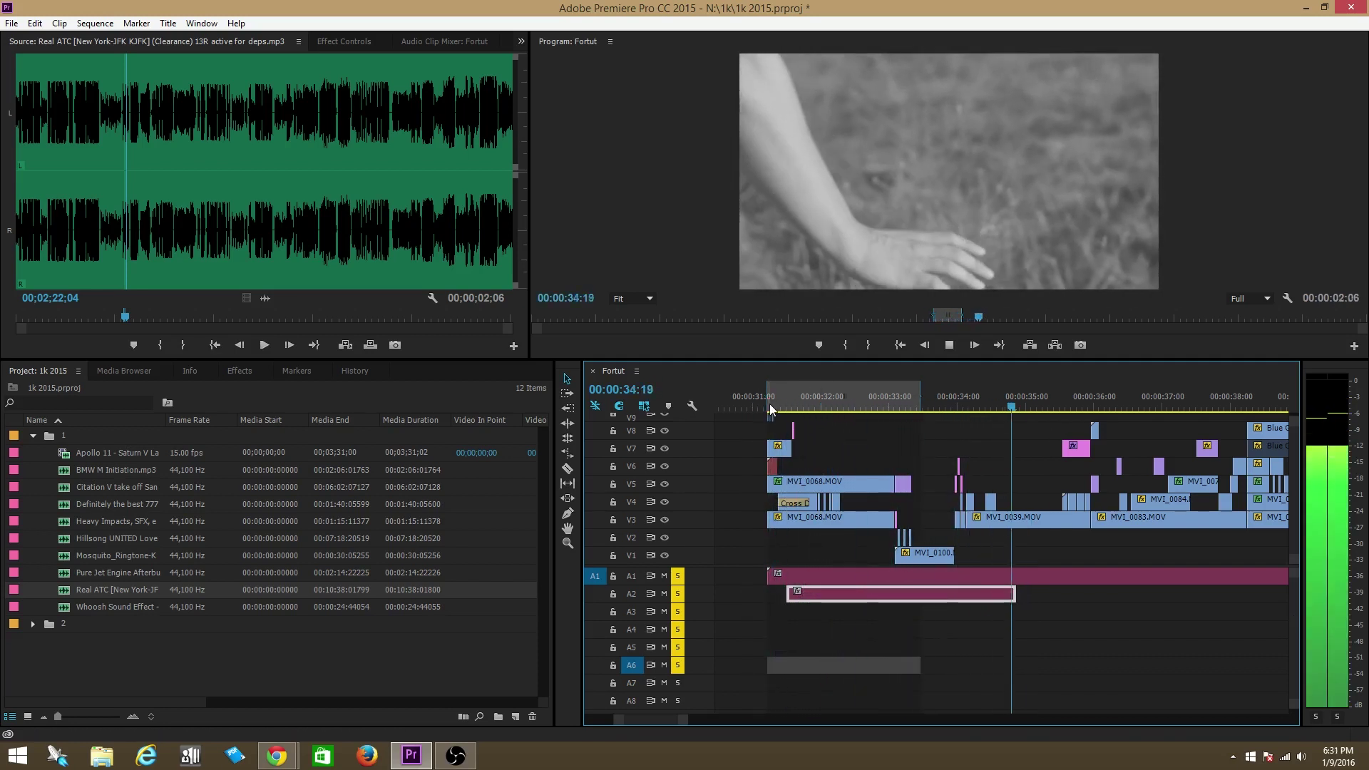
{"action": "left_click", "coordinate": [755, 403]}
{"action": "key", "text": "space"}
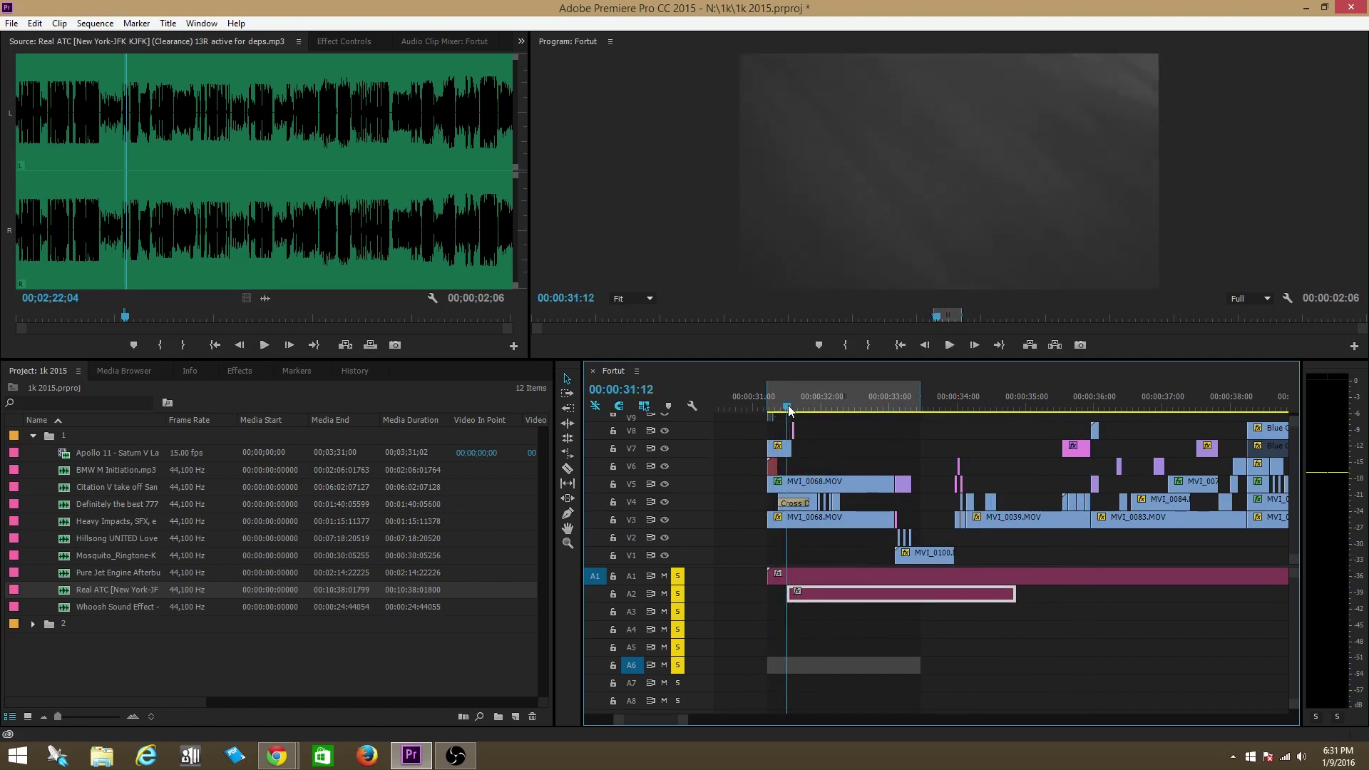
{"action": "left_click_drag", "start_coordinate": [784, 408], "coordinate": [835, 412]}
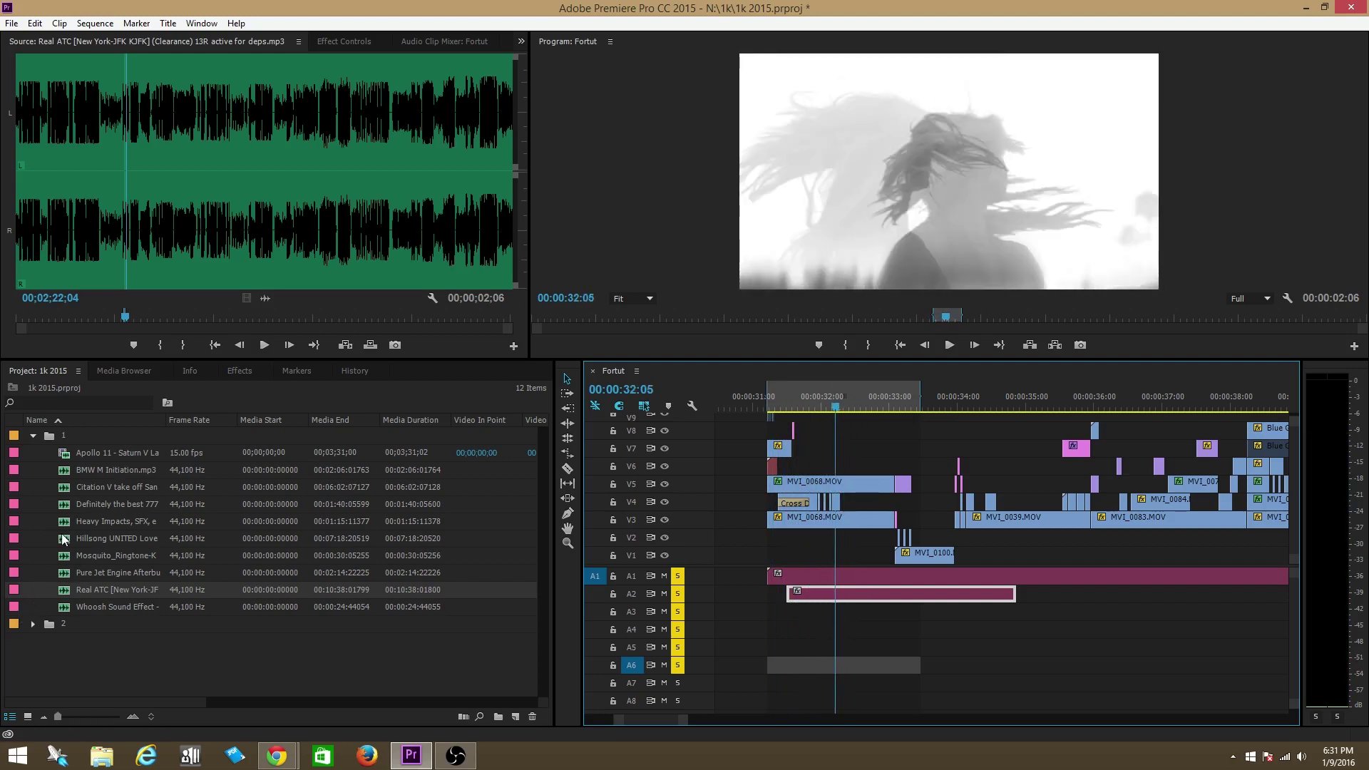
Listen to the marked section of the Citation V take off audio in the source preview.
{"action": "double_click", "coordinate": [63, 488]}
{"action": "left_click", "coordinate": [50, 318]}
{"action": "key", "text": "space"}
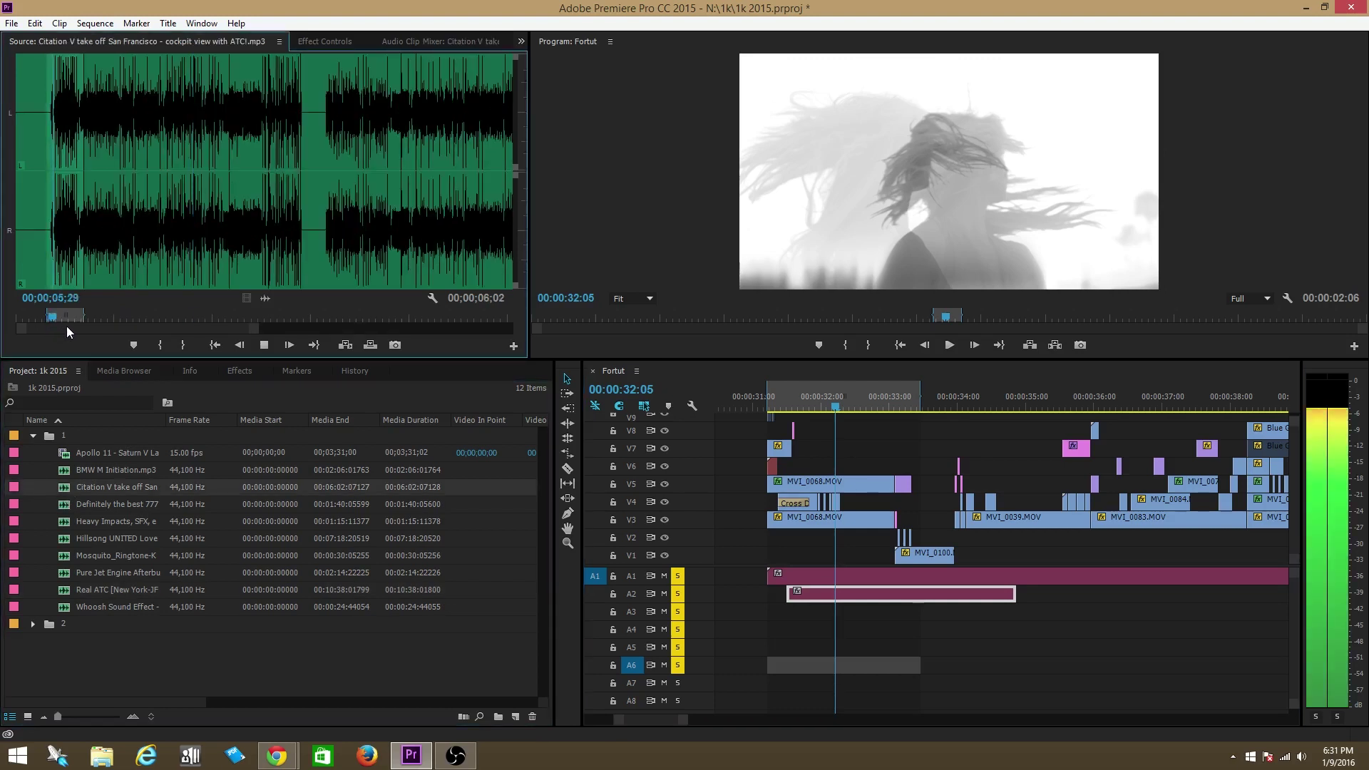
Place the Whoosh Sound Effect section on track A3 at about 00:00:31:17 and play the sequence with it.
{"action": "double_click", "coordinate": [70, 608]}
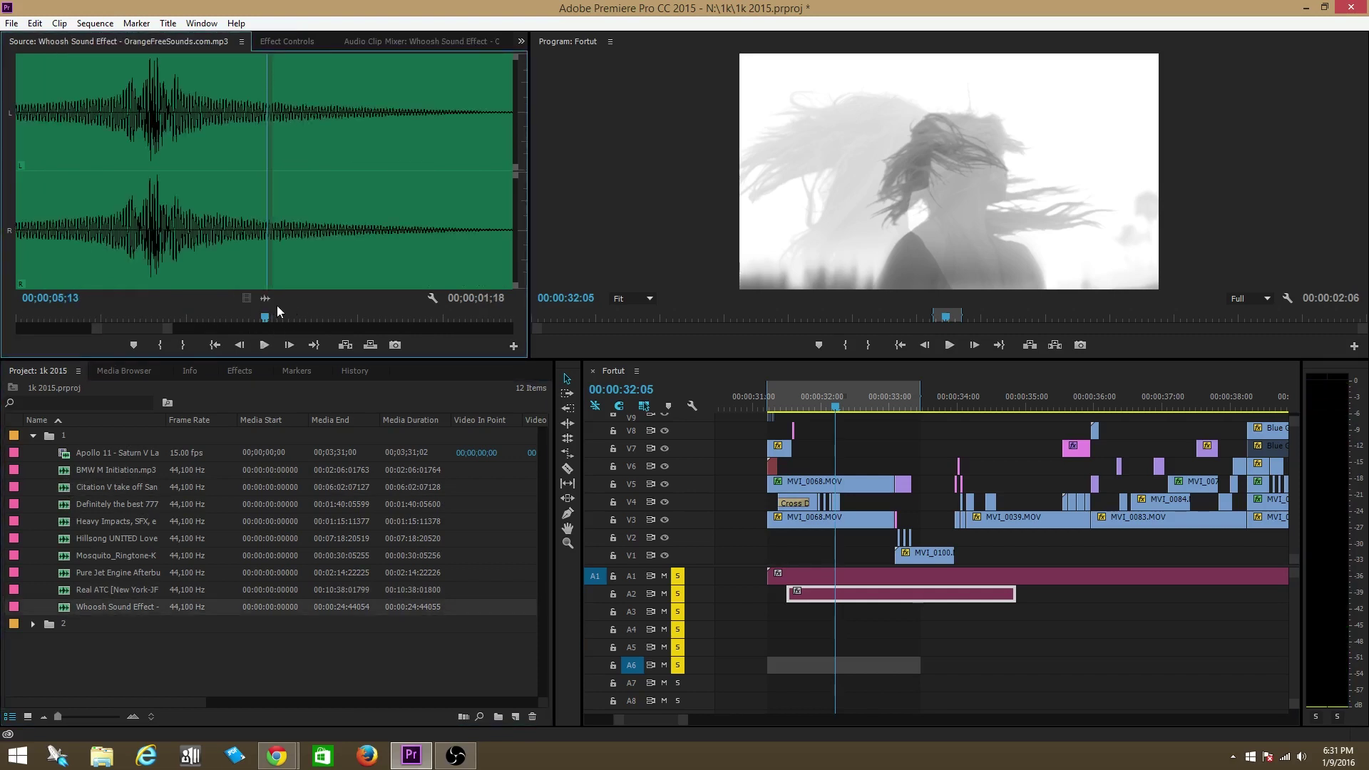
{"action": "left_click_drag", "start_coordinate": [849, 565], "coordinate": [800, 614]}
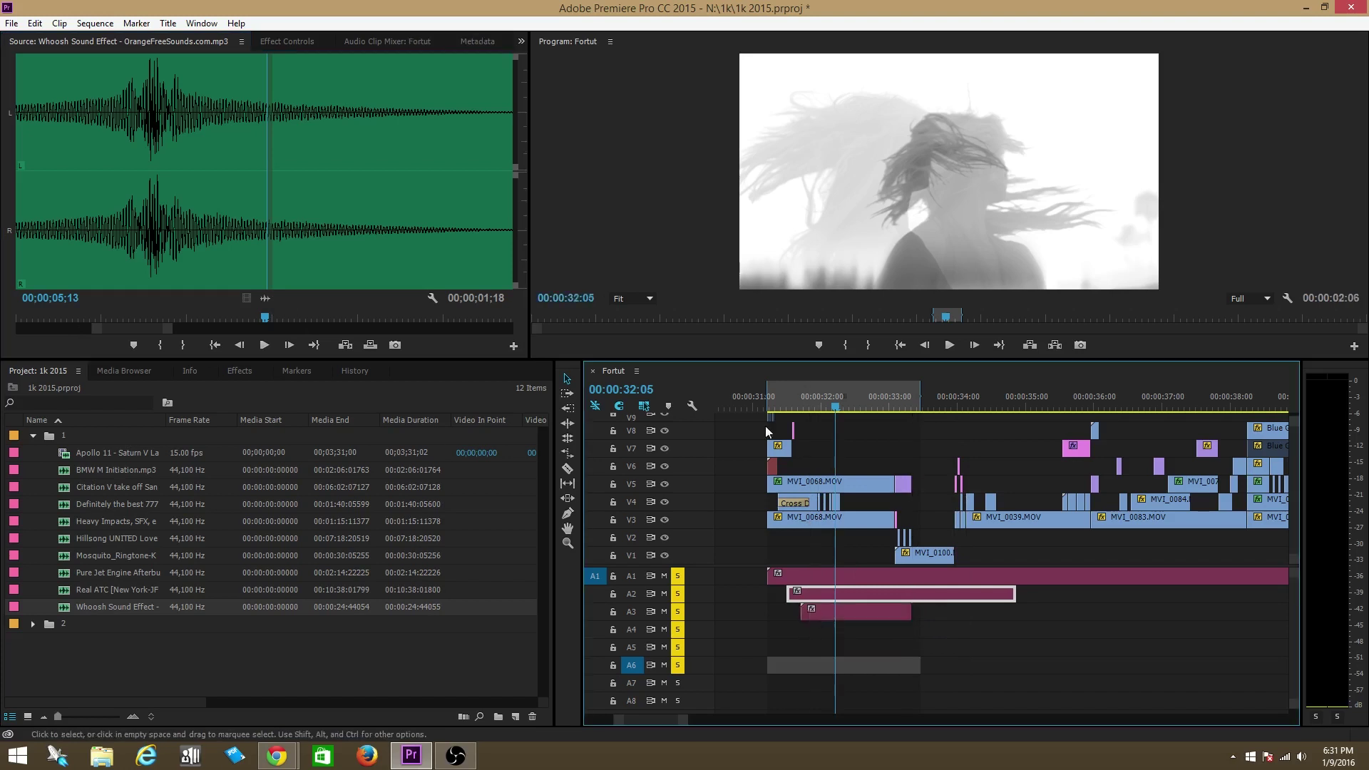
{"action": "left_click", "coordinate": [797, 403]}
{"action": "key", "text": "space"}
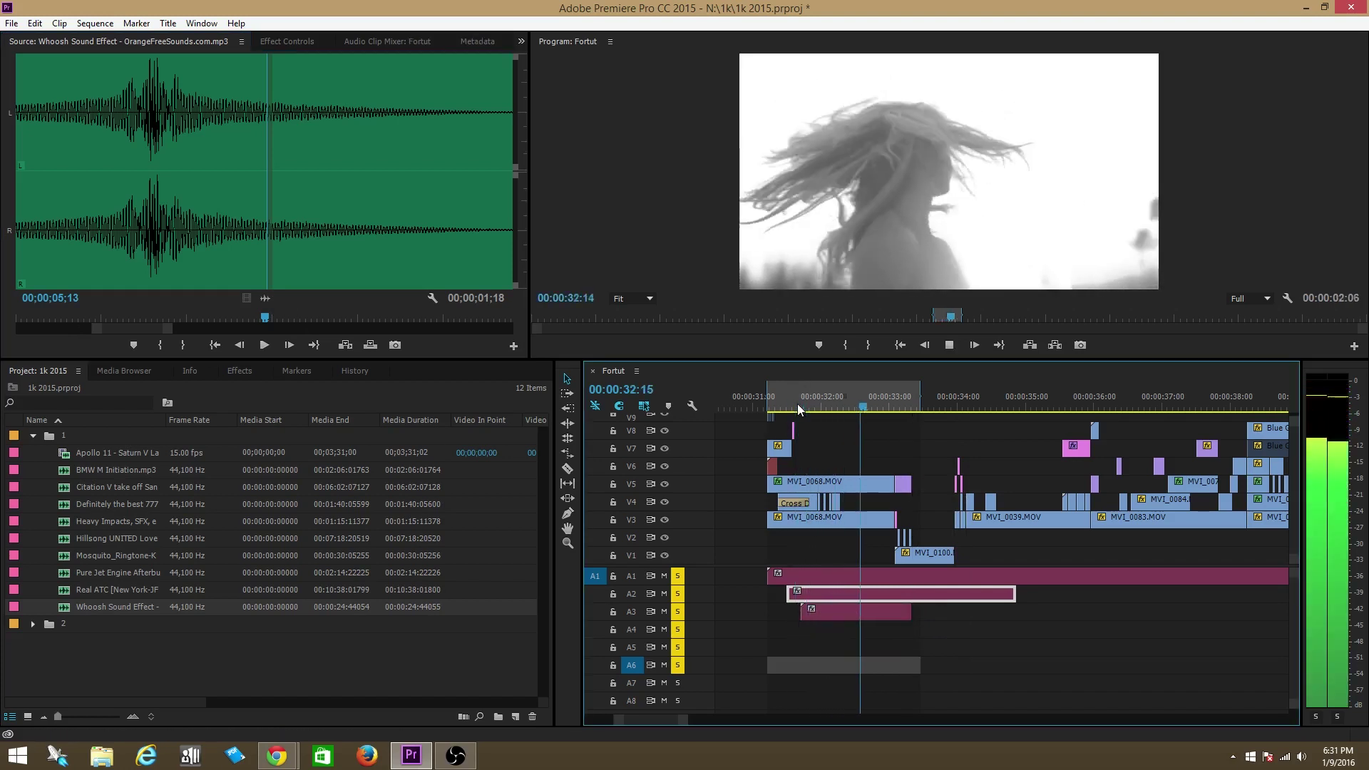
{"action": "left_click", "coordinate": [769, 407]}
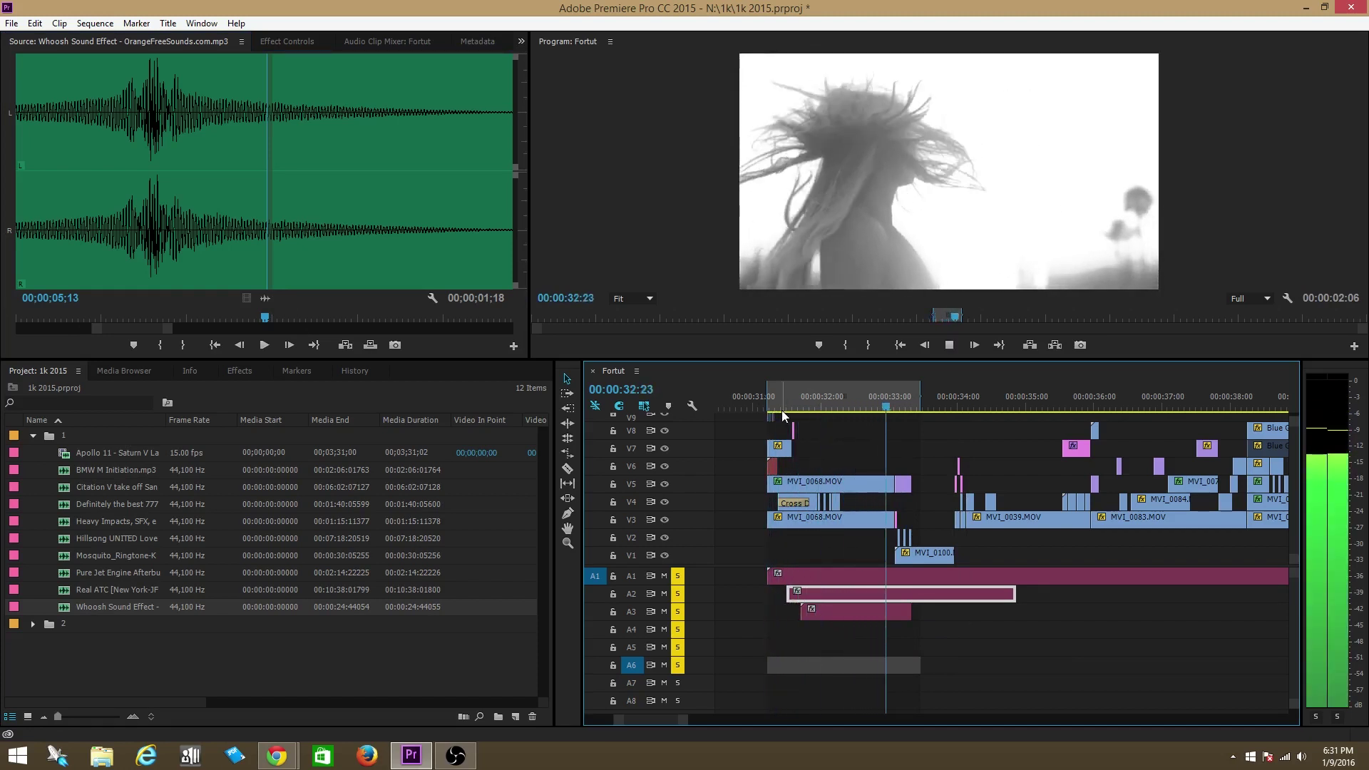
{"action": "key", "text": "space"}
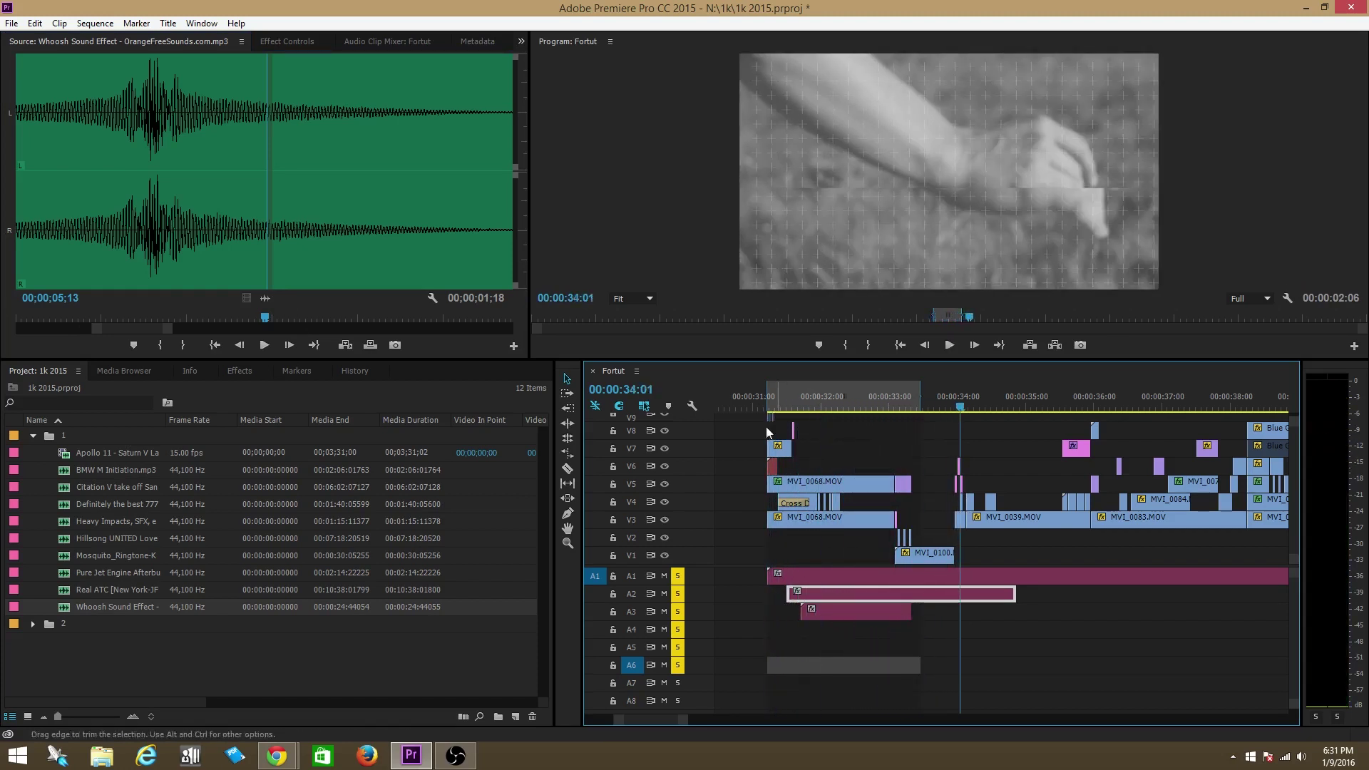
Listen to the marked section of the Pure Jet Engine Afterburner audio near 00:01:57 in the source preview.
{"action": "double_click", "coordinate": [67, 577]}
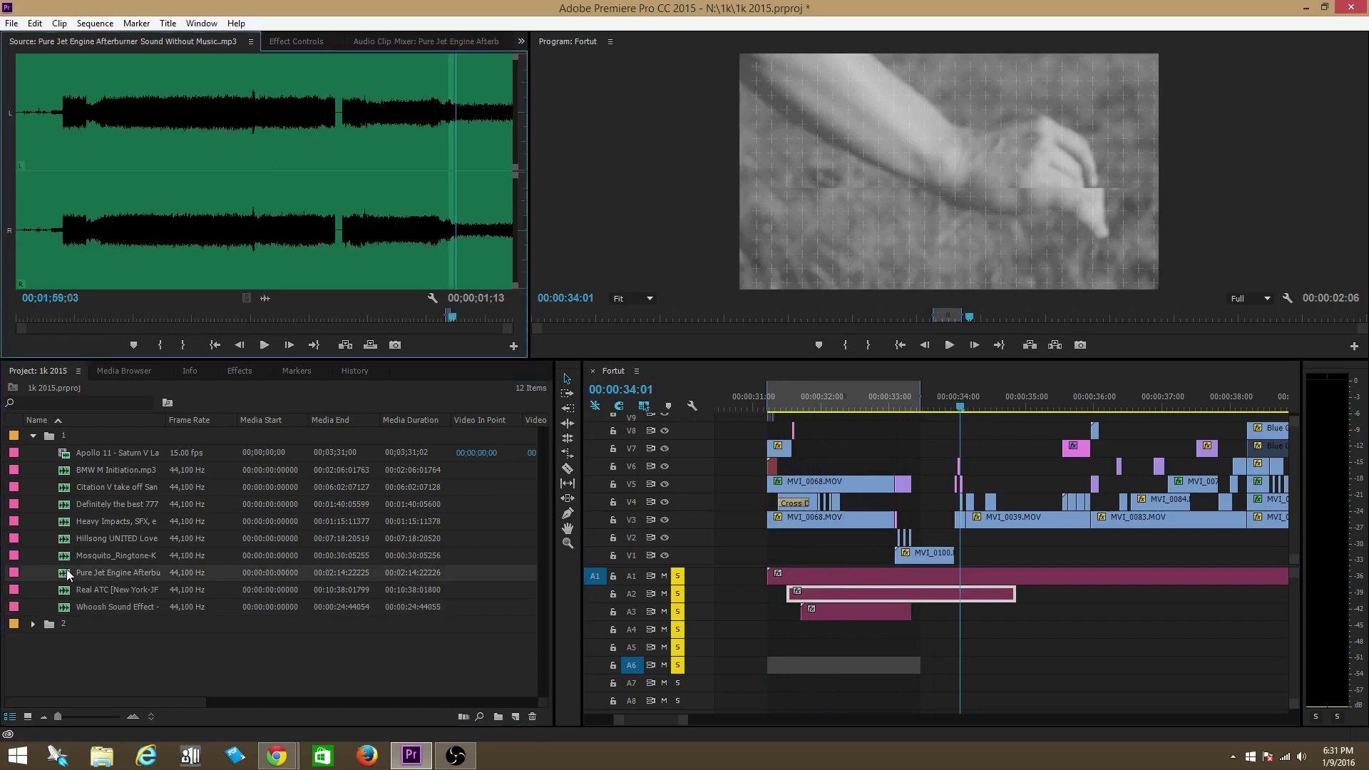
{"action": "left_click", "coordinate": [443, 319]}
{"action": "key", "text": "space"}
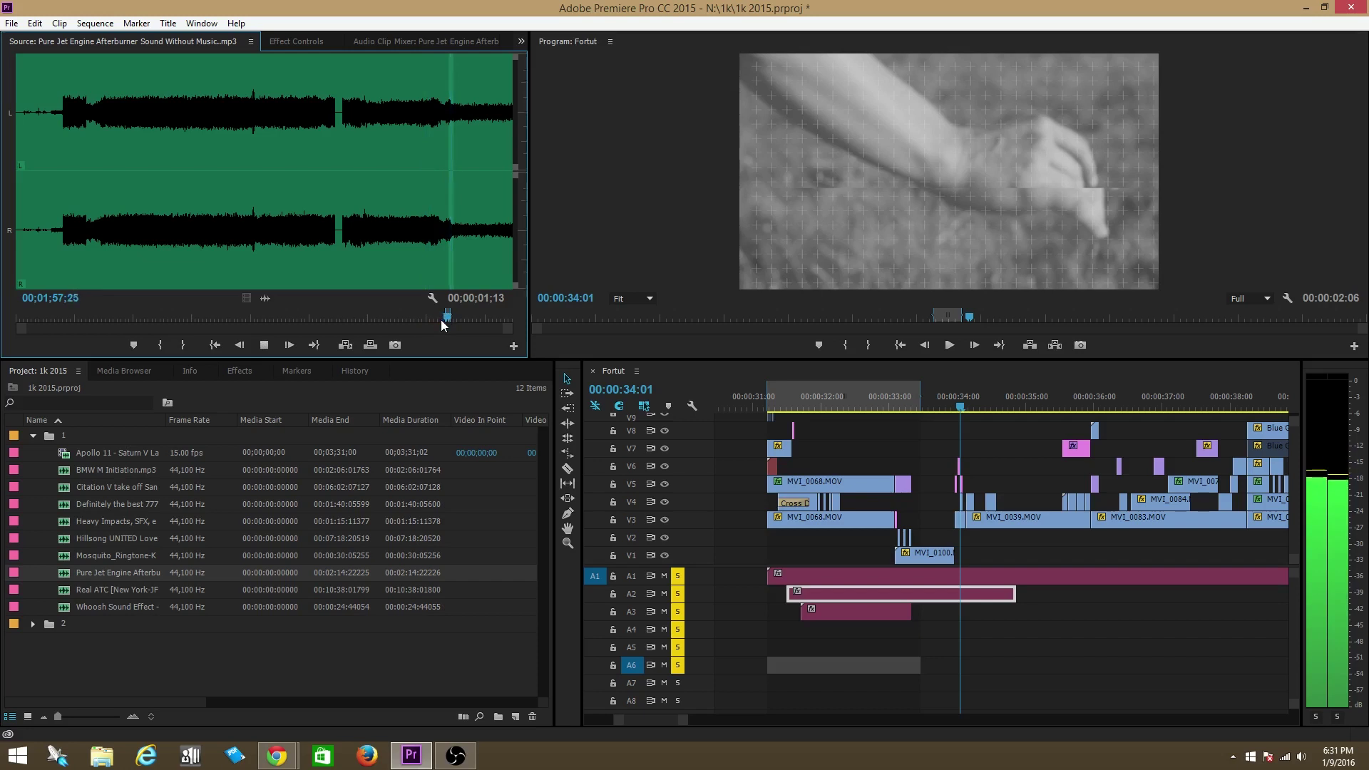
{"action": "left_click", "coordinate": [444, 318]}
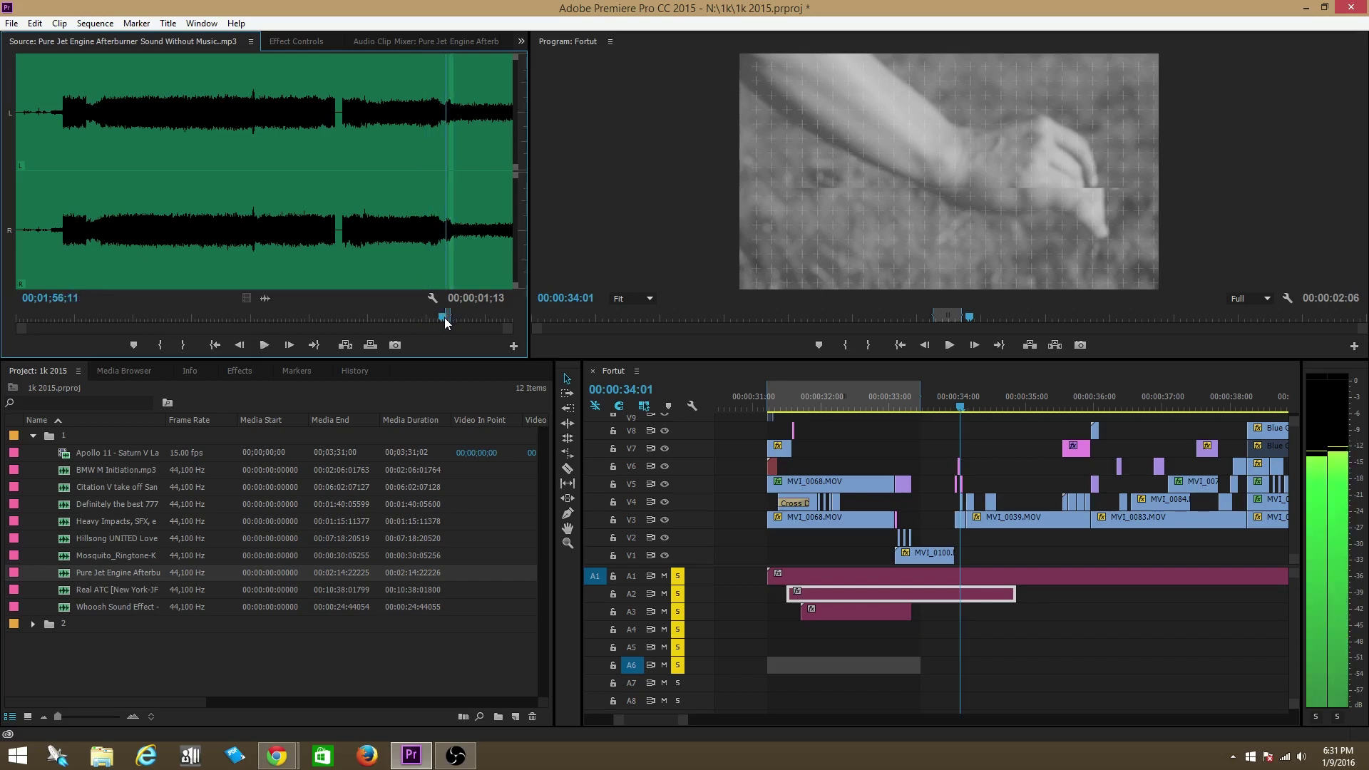
{"action": "key", "text": "space"}
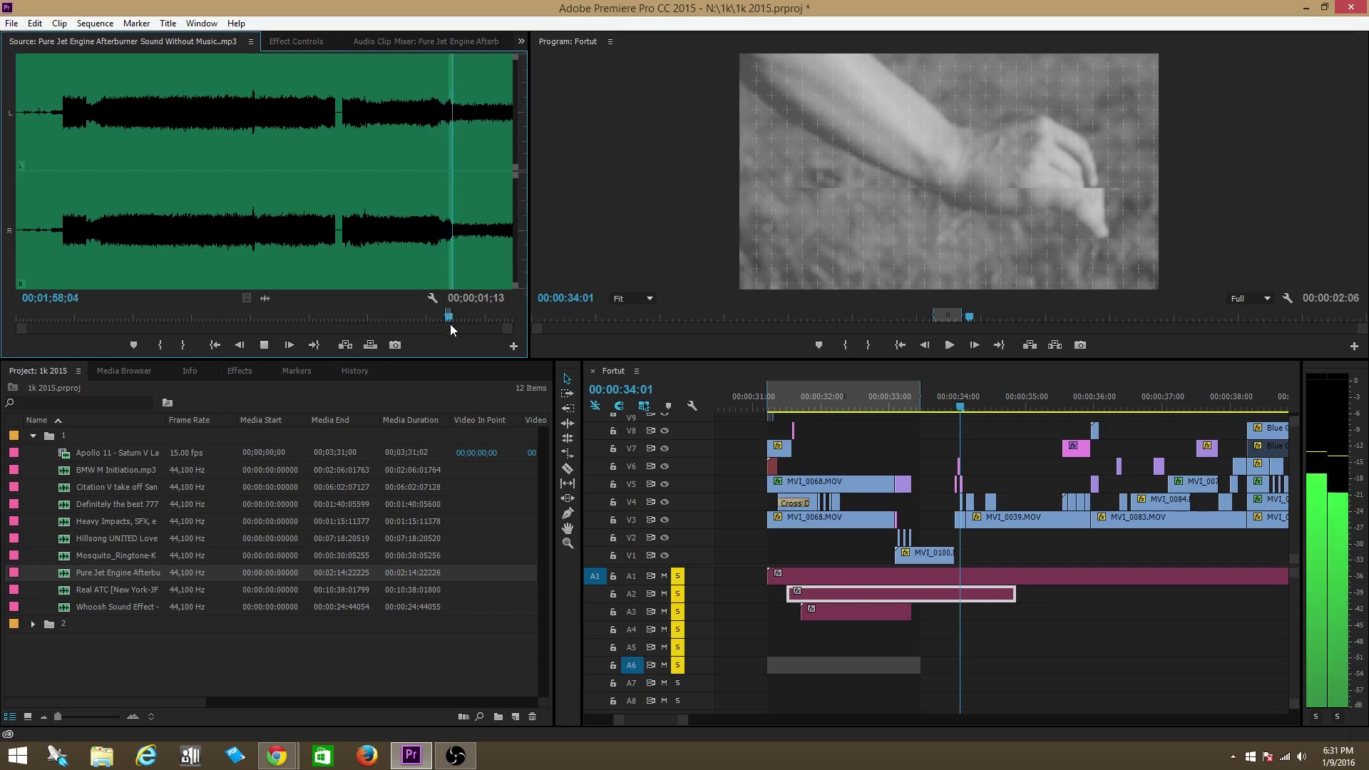
Place the Pure Jet Engine Afterburner section on track A4 at 00:00:31:05 and play the layered audio from the start of the sequence's marked range.
{"action": "mouse_move", "coordinate": [771, 395]}
{"action": "left_mouse_down"}
{"action": "mouse_move", "coordinate": [785, 399]}
{"action": "mouse_move", "coordinate": [768, 408]}
{"action": "left_mouse_up"}
{"action": "key", "text": "space"}
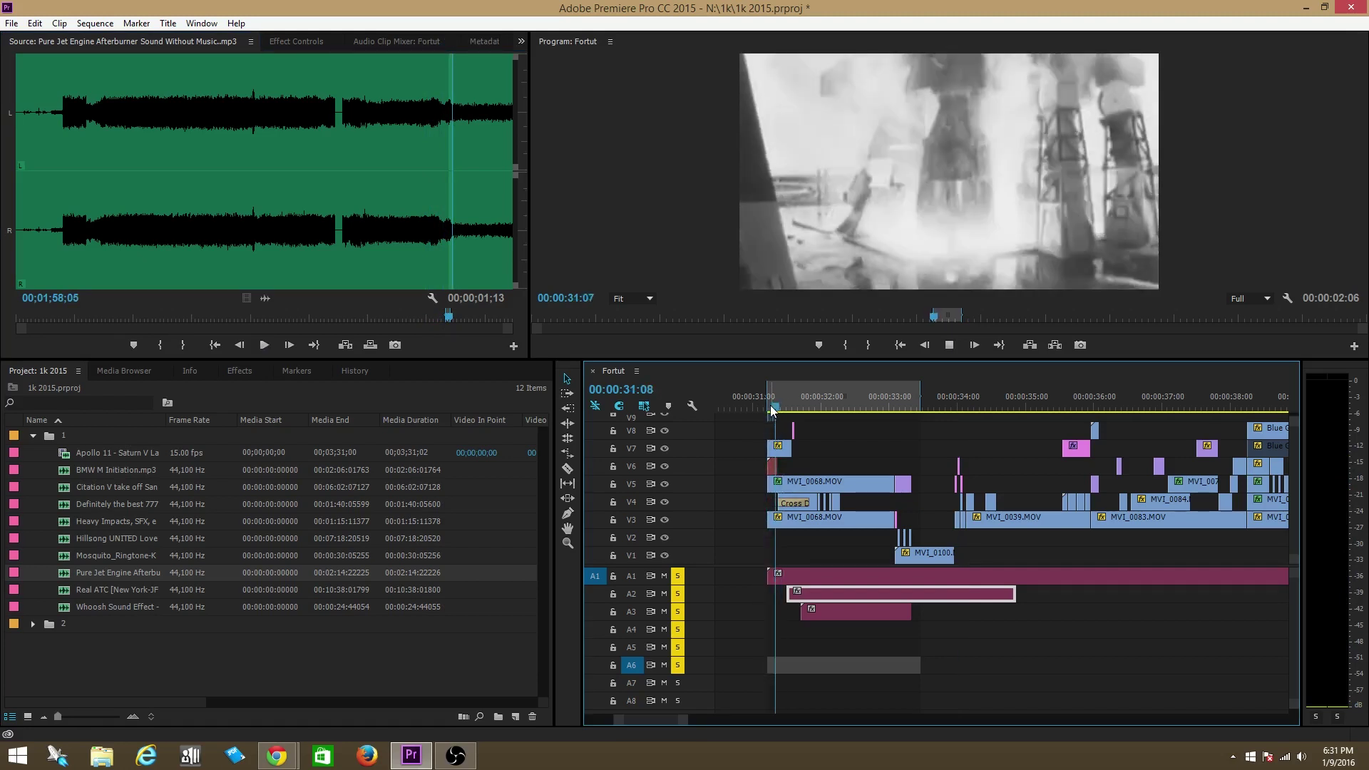
{"action": "left_click", "coordinate": [770, 405]}
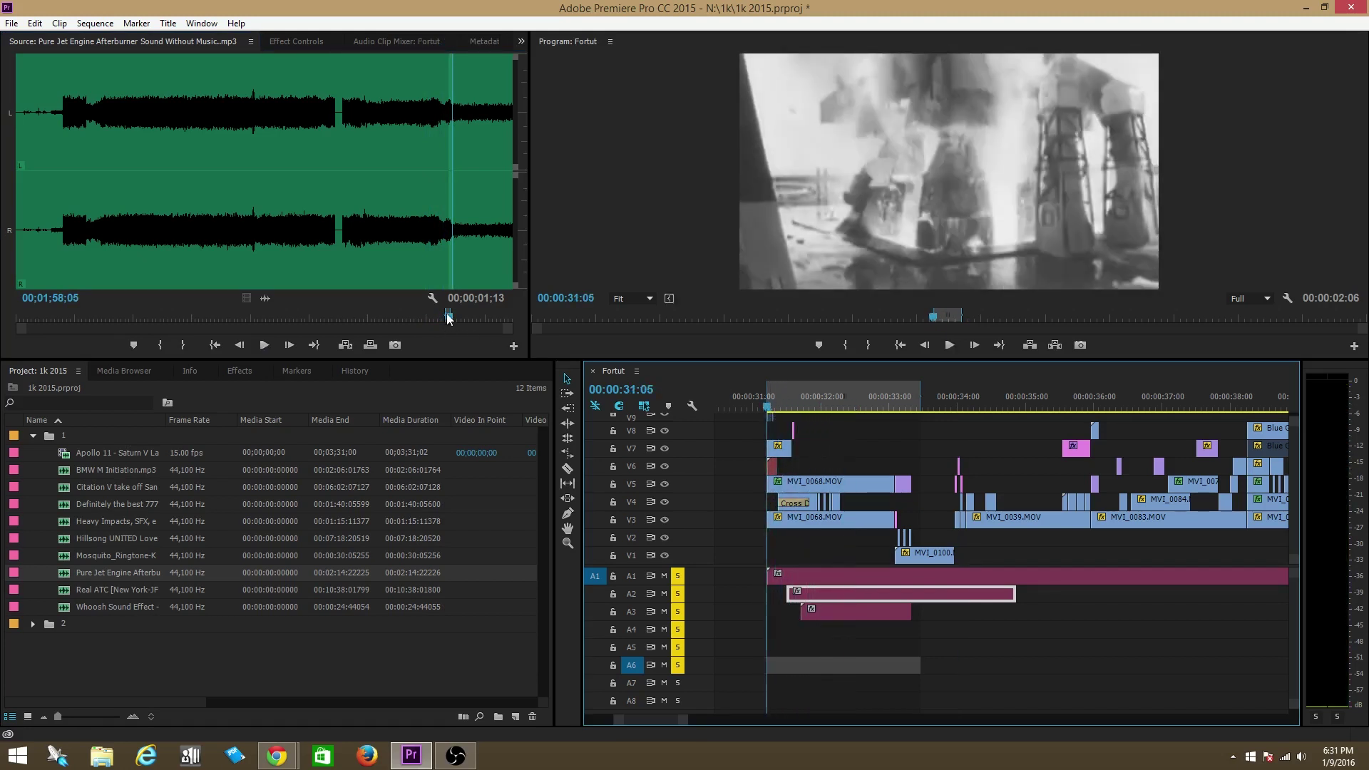
{"action": "left_click_drag", "start_coordinate": [263, 300], "coordinate": [773, 630]}
{"action": "key", "text": "space"}
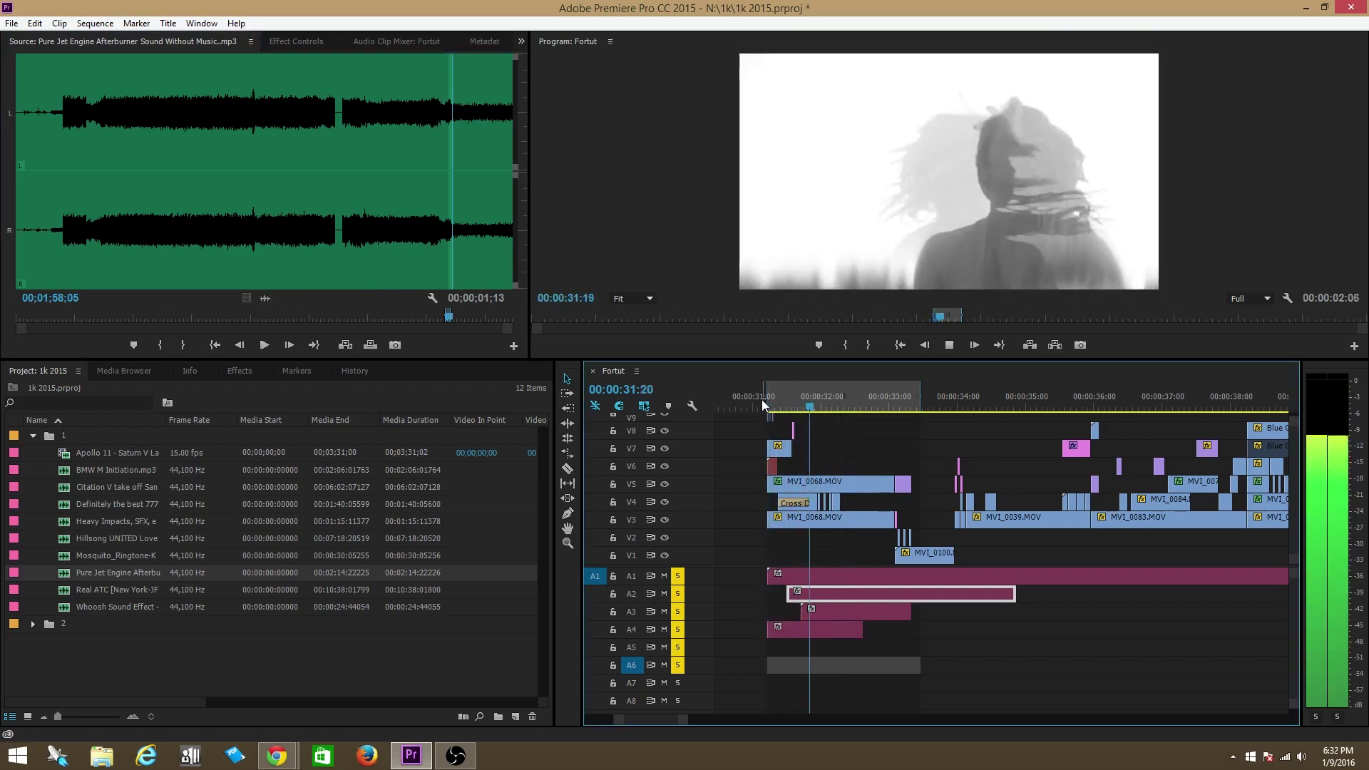
{"action": "left_click", "coordinate": [763, 408]}
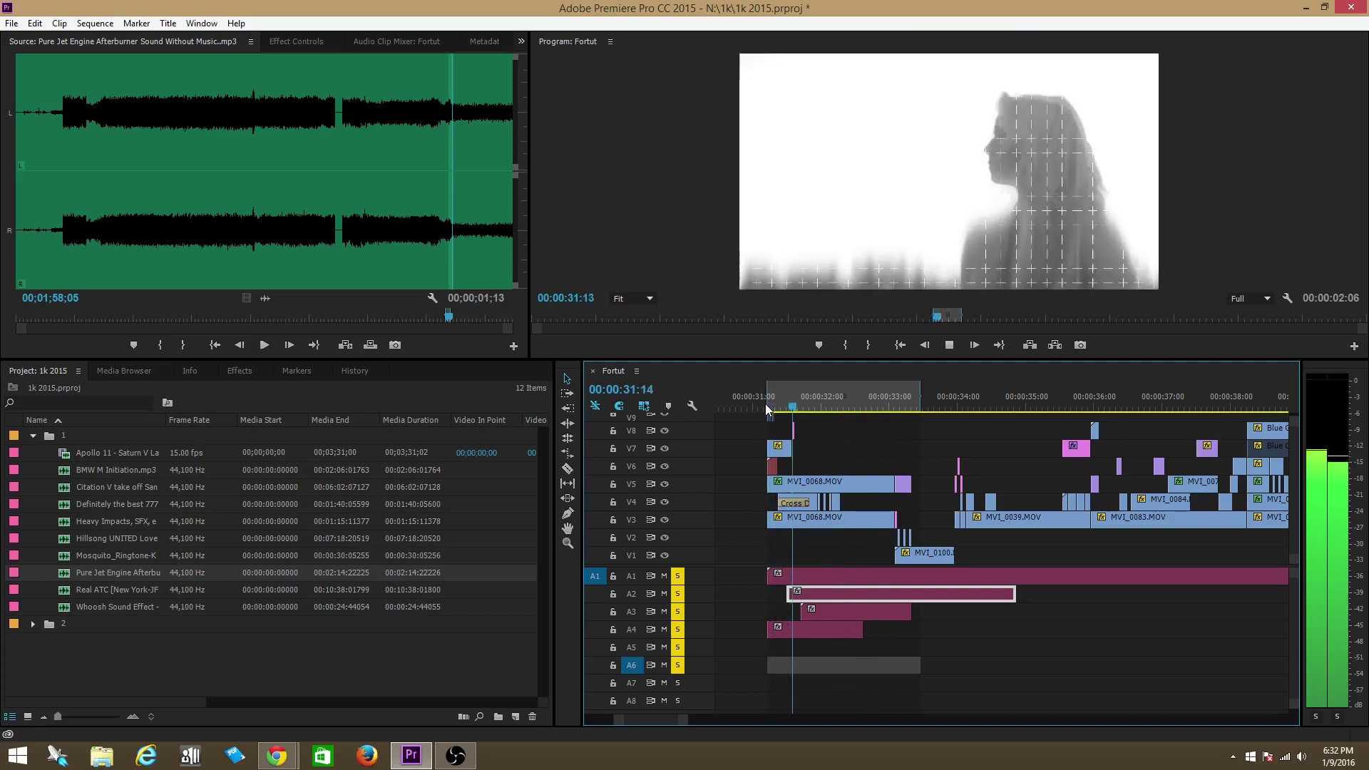
{"action": "left_click", "coordinate": [767, 408]}
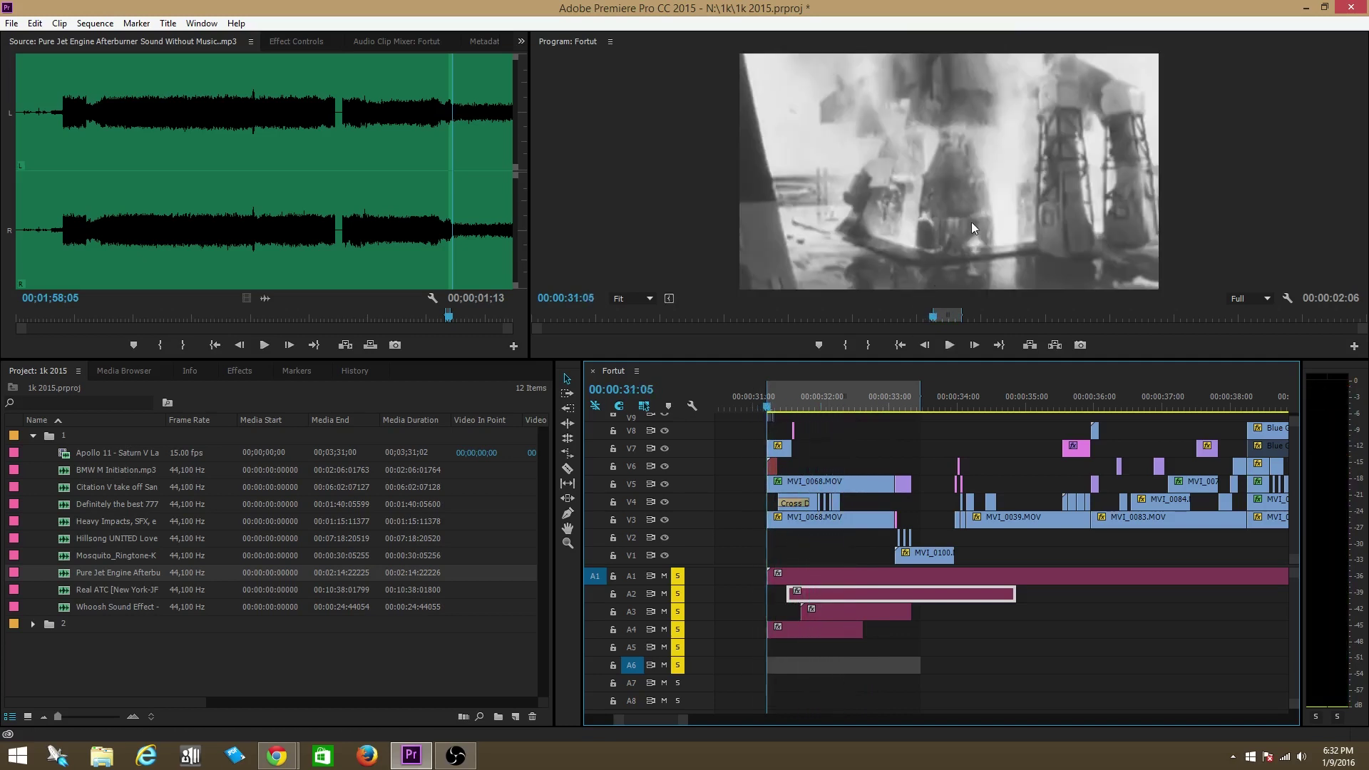
{"action": "key", "text": "space"}
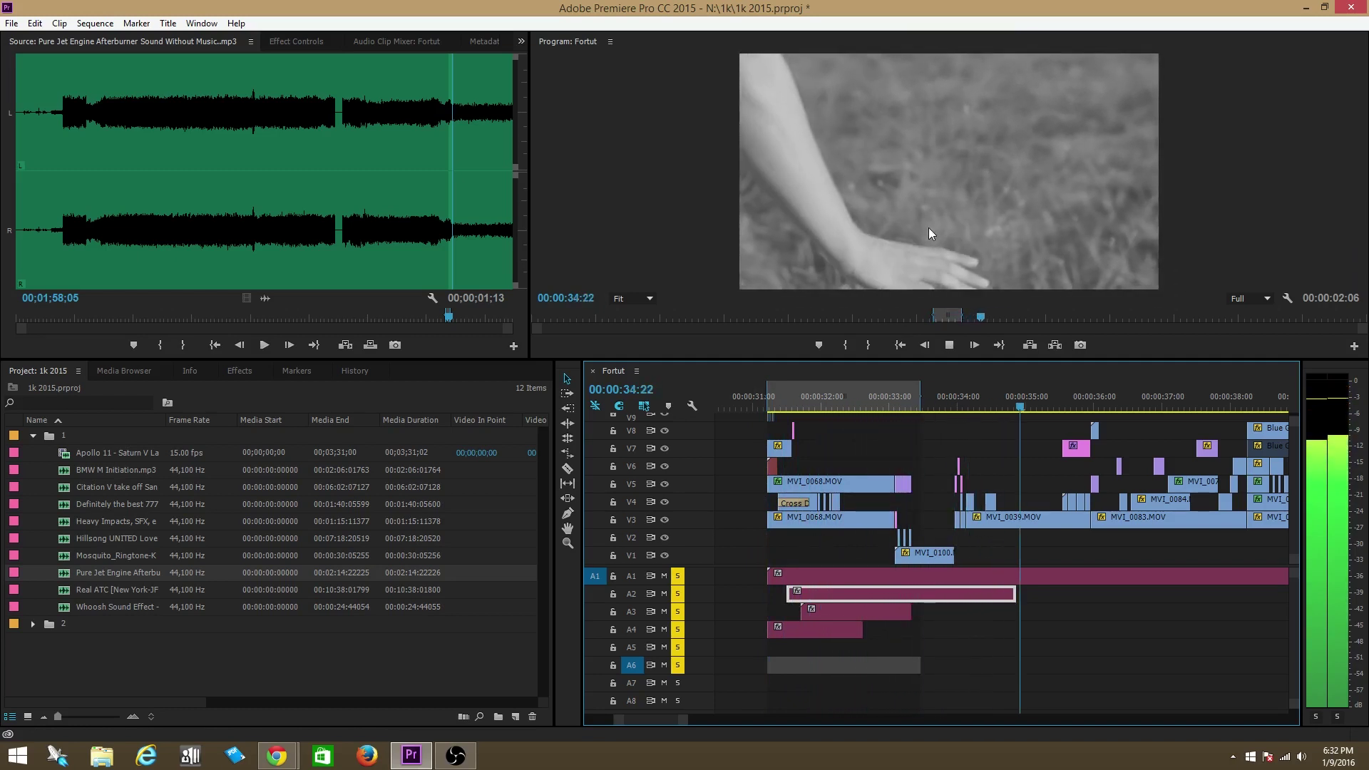
{"action": "key", "text": "space"}
{"action": "left_click", "coordinate": [765, 407]}
{"action": "left_click", "coordinate": [767, 412]}
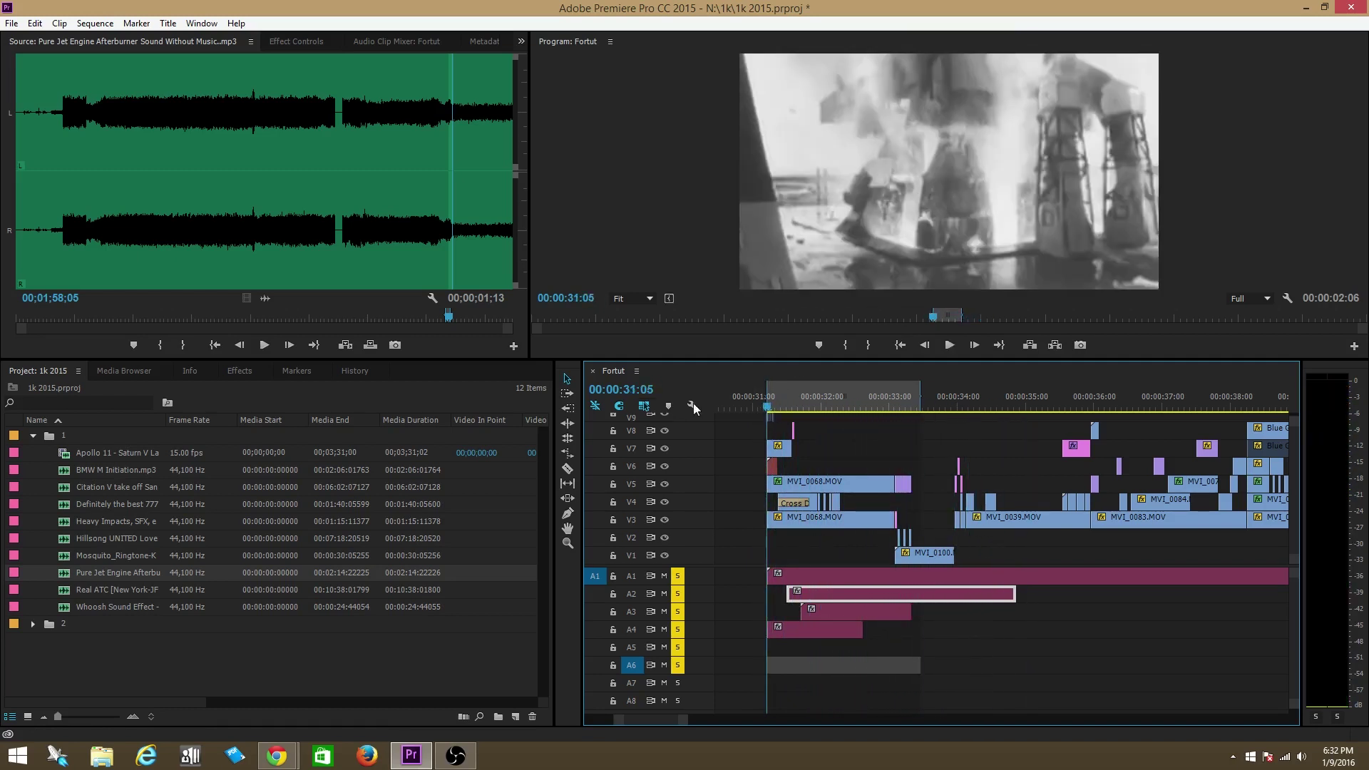
Preview the marked Heavy Impacts sound, place it on track A5 at about 00:00:31:14, and play the mix.
{"action": "double_click", "coordinate": [67, 523]}
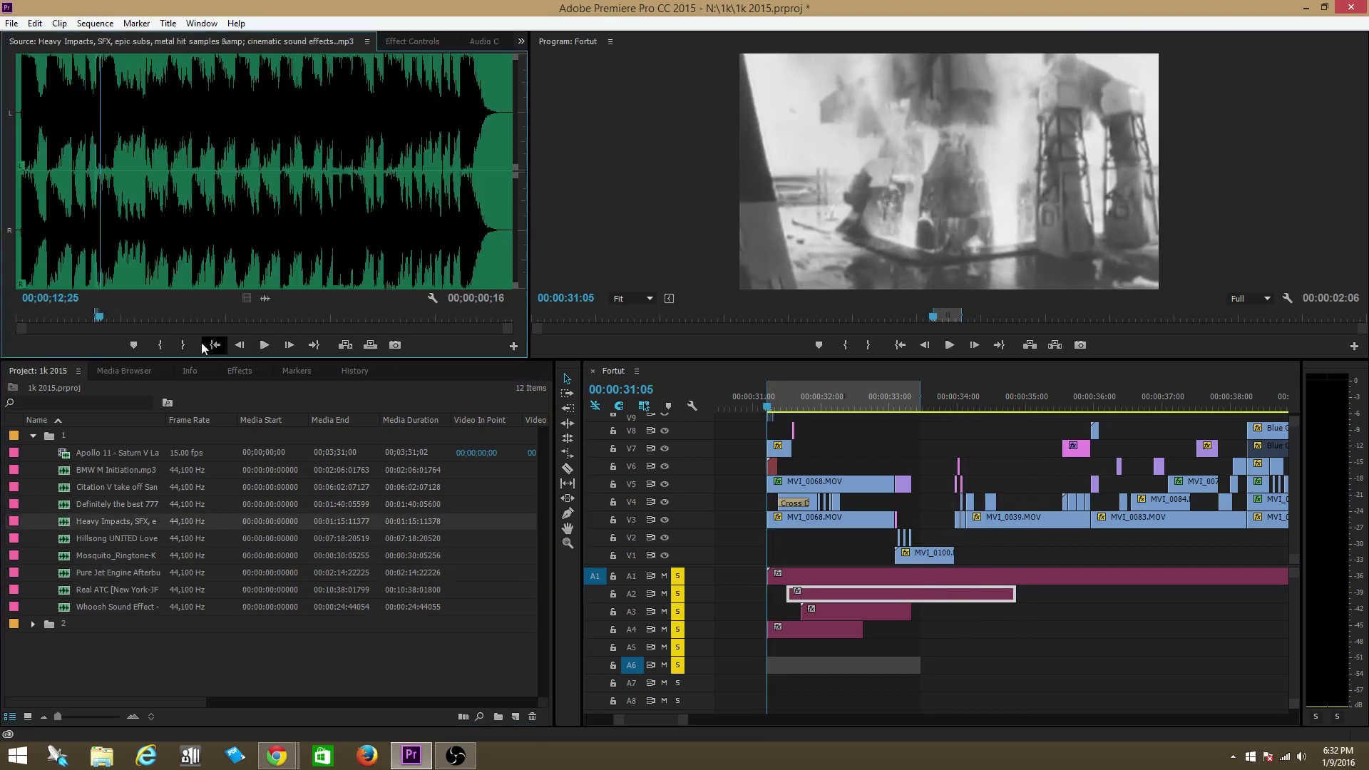
{"action": "key", "text": "space"}
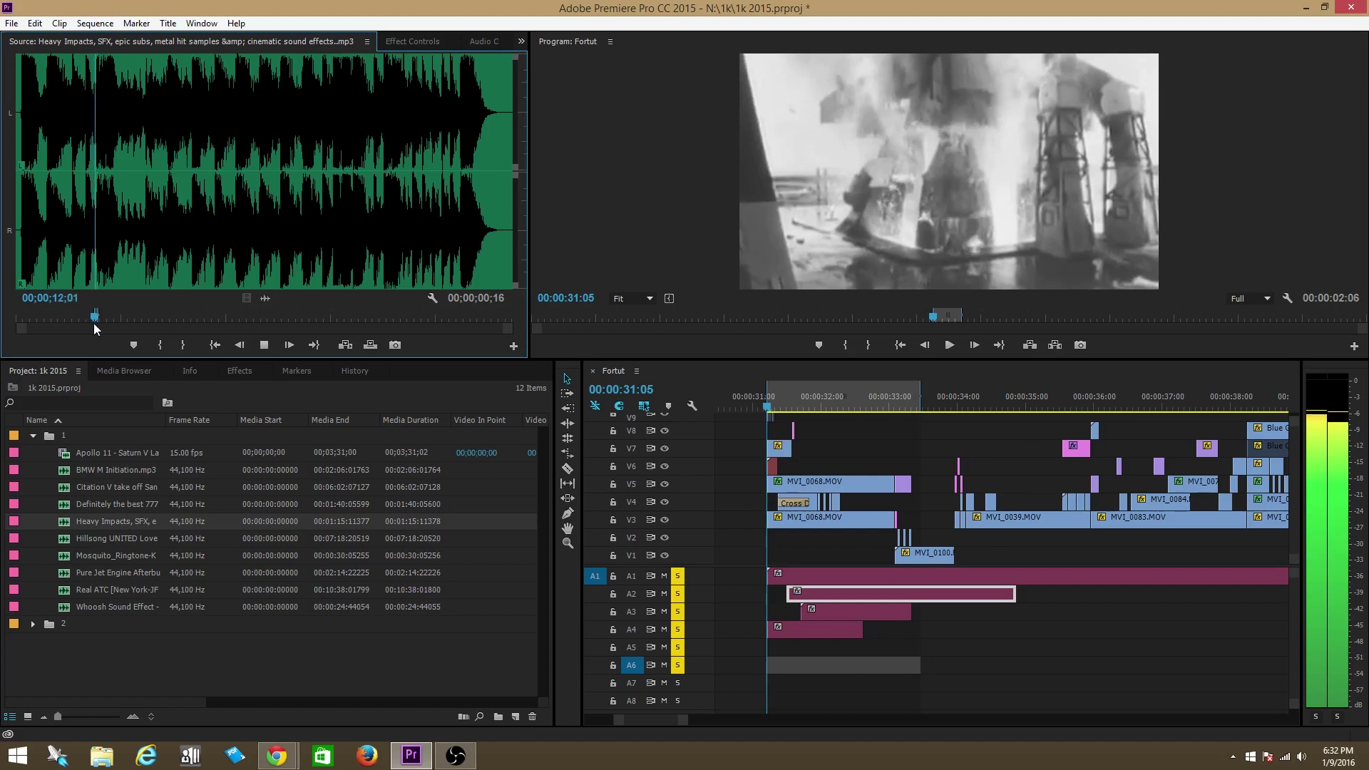
{"action": "left_click_drag", "start_coordinate": [103, 320], "coordinate": [91, 319]}
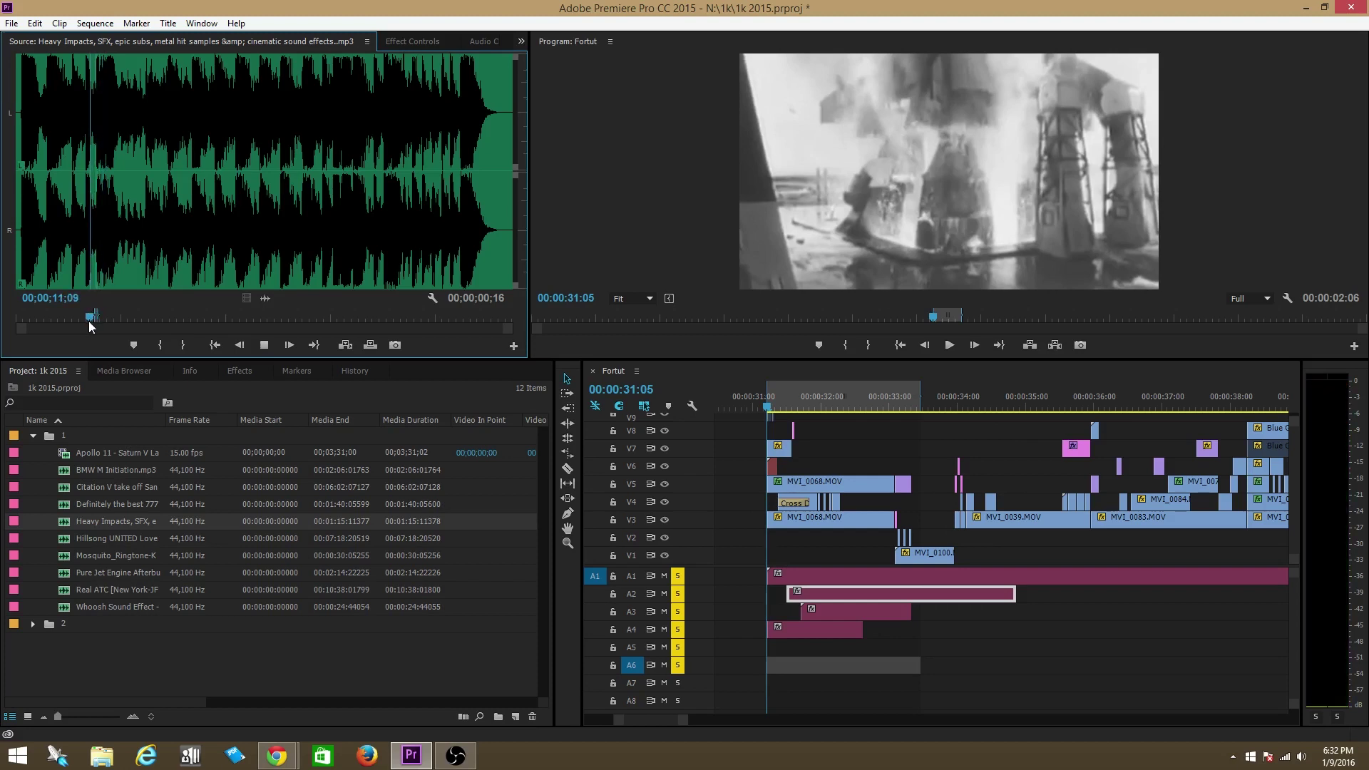
{"action": "left_click_drag", "start_coordinate": [265, 298], "coordinate": [793, 650]}
{"action": "left_click", "coordinate": [767, 396]}
{"action": "key", "text": "space"}
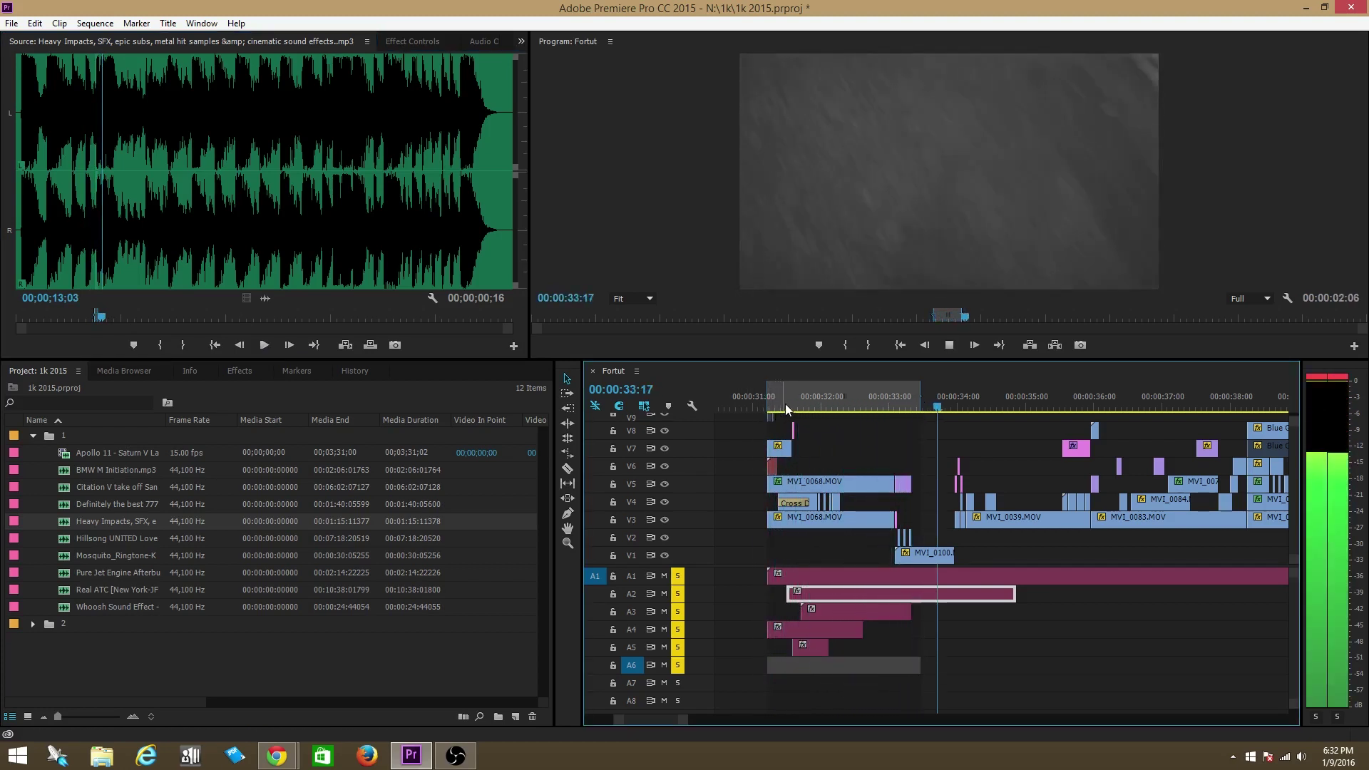
{"action": "key", "text": "space"}
Try the Heavy Impacts clip on A5 at 00:00:31:05 and listen to the mix.
{"action": "left_click_drag", "start_coordinate": [814, 654], "coordinate": [789, 650]}
{"action": "key", "text": "space"}
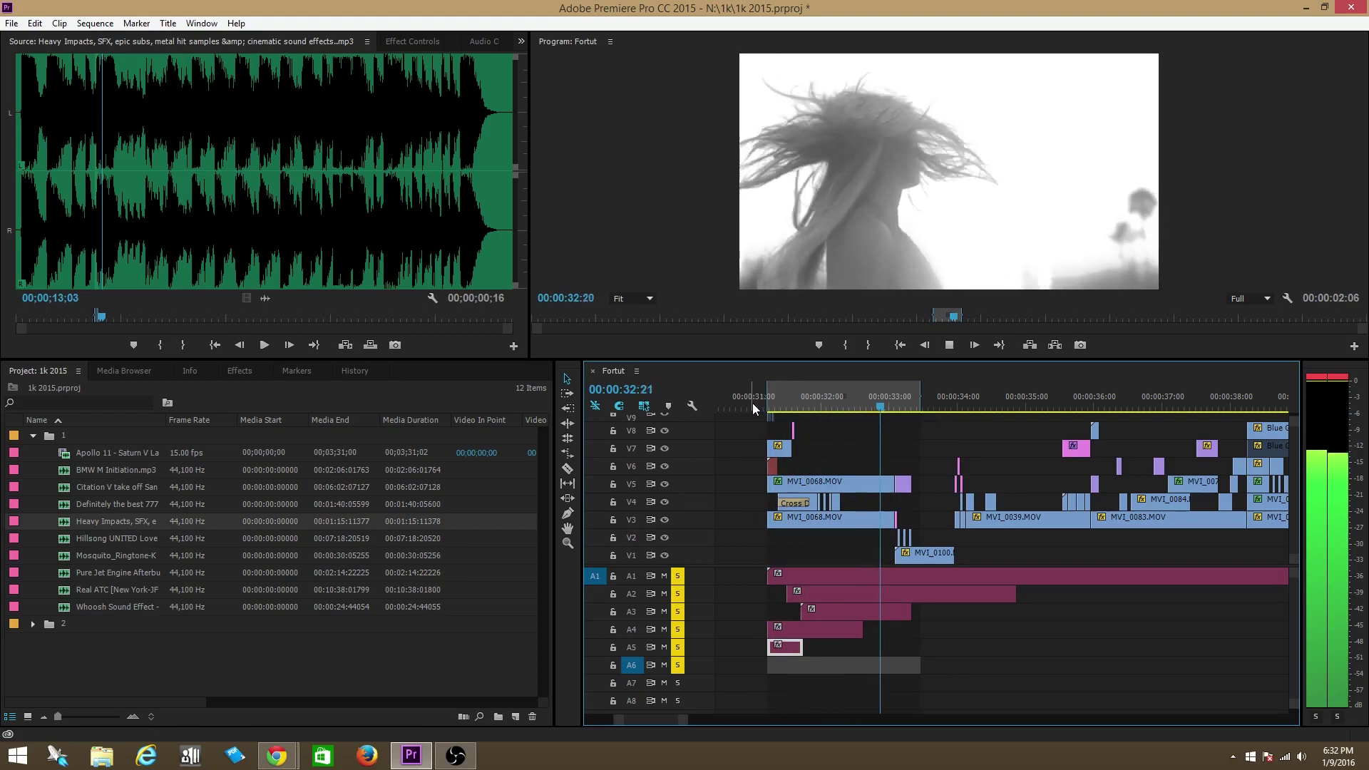
{"action": "key", "text": "space"}
Move the Heavy Impacts clip on A5 so that it ends at about 00:00:33:03, checking its timing by playback.
{"action": "left_click_drag", "start_coordinate": [786, 648], "coordinate": [859, 649]}
{"action": "left_click", "coordinate": [819, 396]}
{"action": "key", "text": "space"}
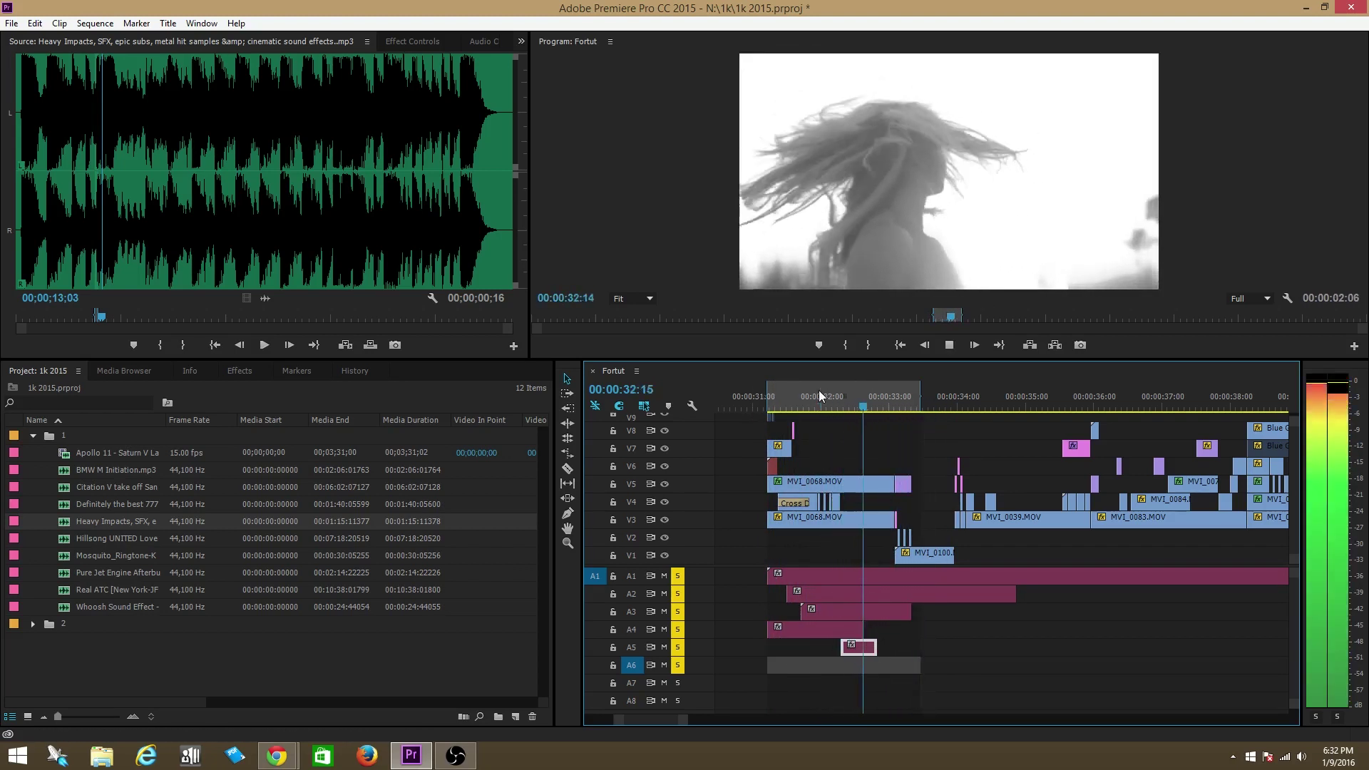
{"action": "key", "text": "space"}
{"action": "left_click_drag", "start_coordinate": [875, 652], "coordinate": [884, 650]}
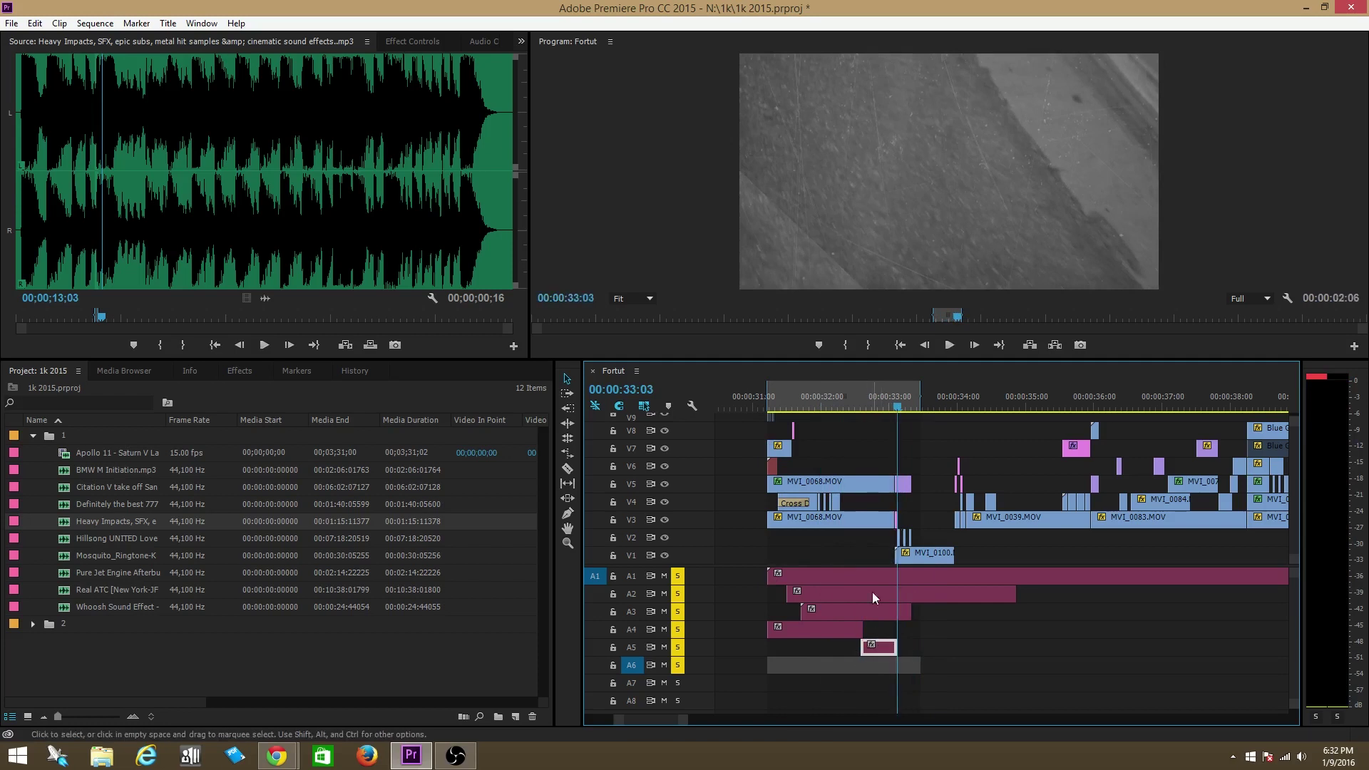
Shift the Heavy Impacts clip on A5 slightly later, ending at about 00:00:33:05, and check its timing by playback from about 00:00:32:10.
{"action": "left_click", "coordinate": [849, 404]}
{"action": "key", "text": "space"}
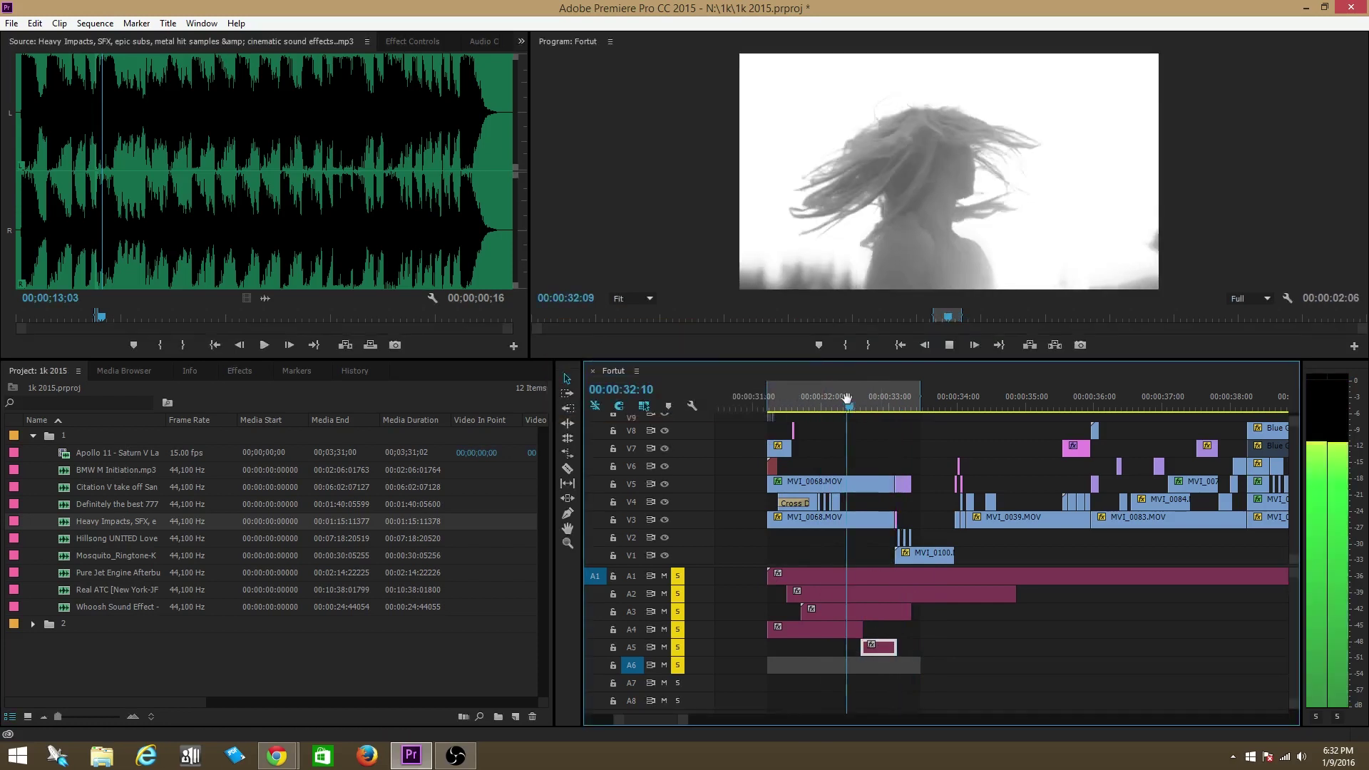
{"action": "key", "text": "space"}
{"action": "left_click_drag", "start_coordinate": [891, 652], "coordinate": [896, 652]}
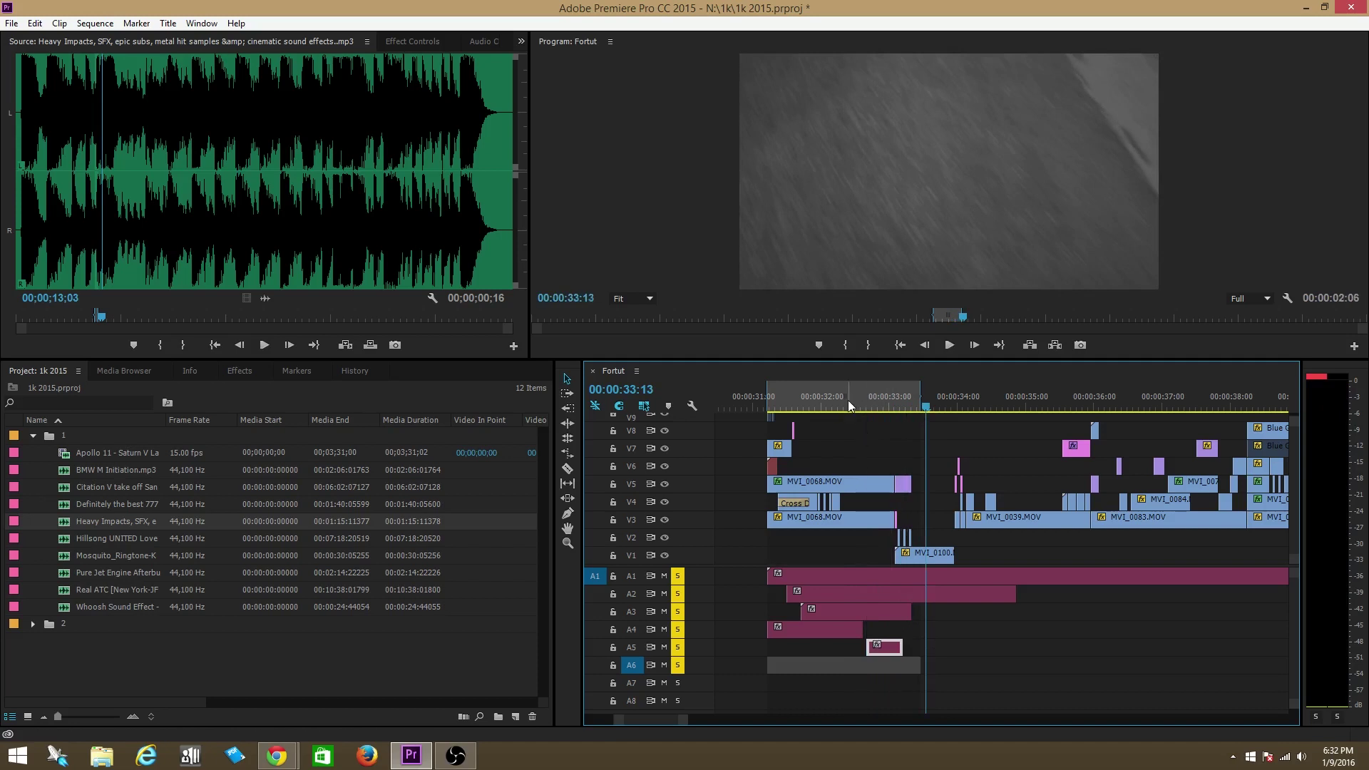
{"action": "left_click", "coordinate": [848, 403]}
{"action": "key", "text": "space"}
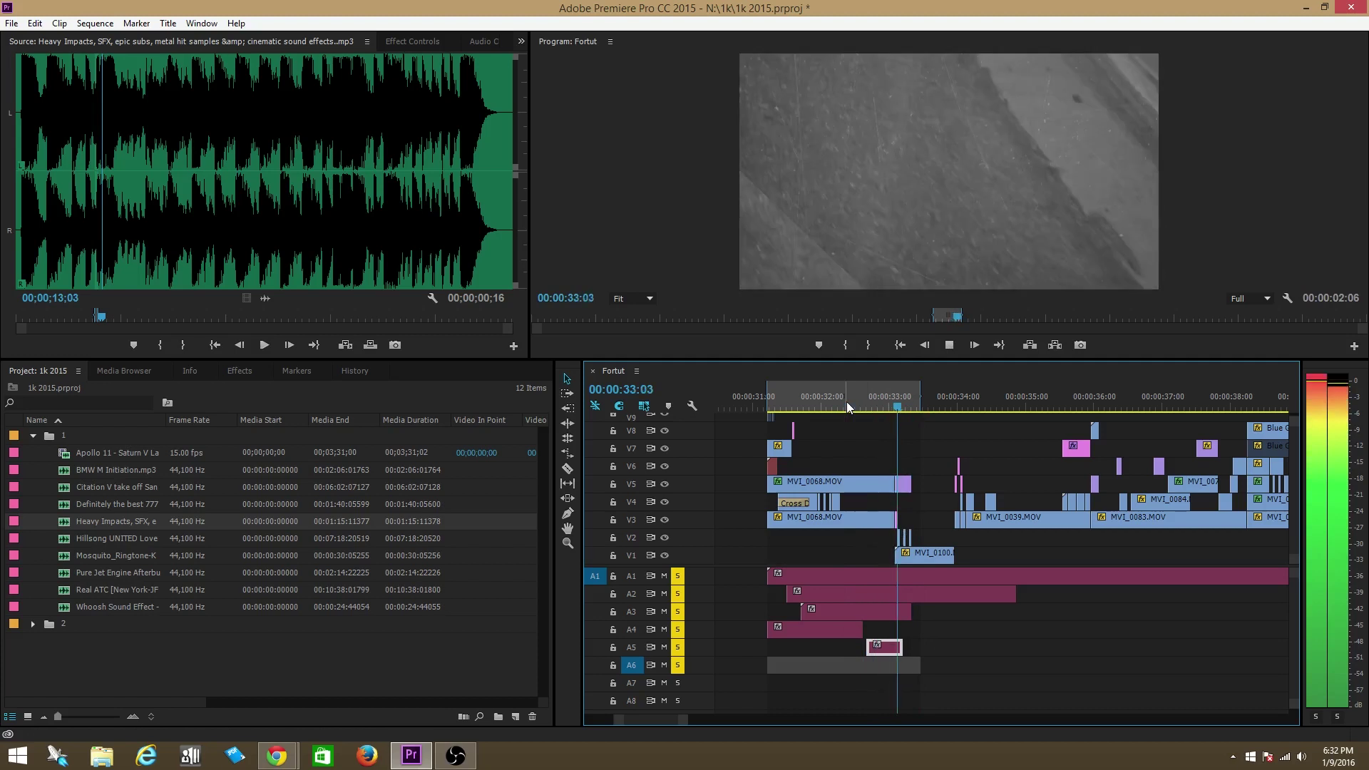
{"action": "left_click", "coordinate": [848, 404]}
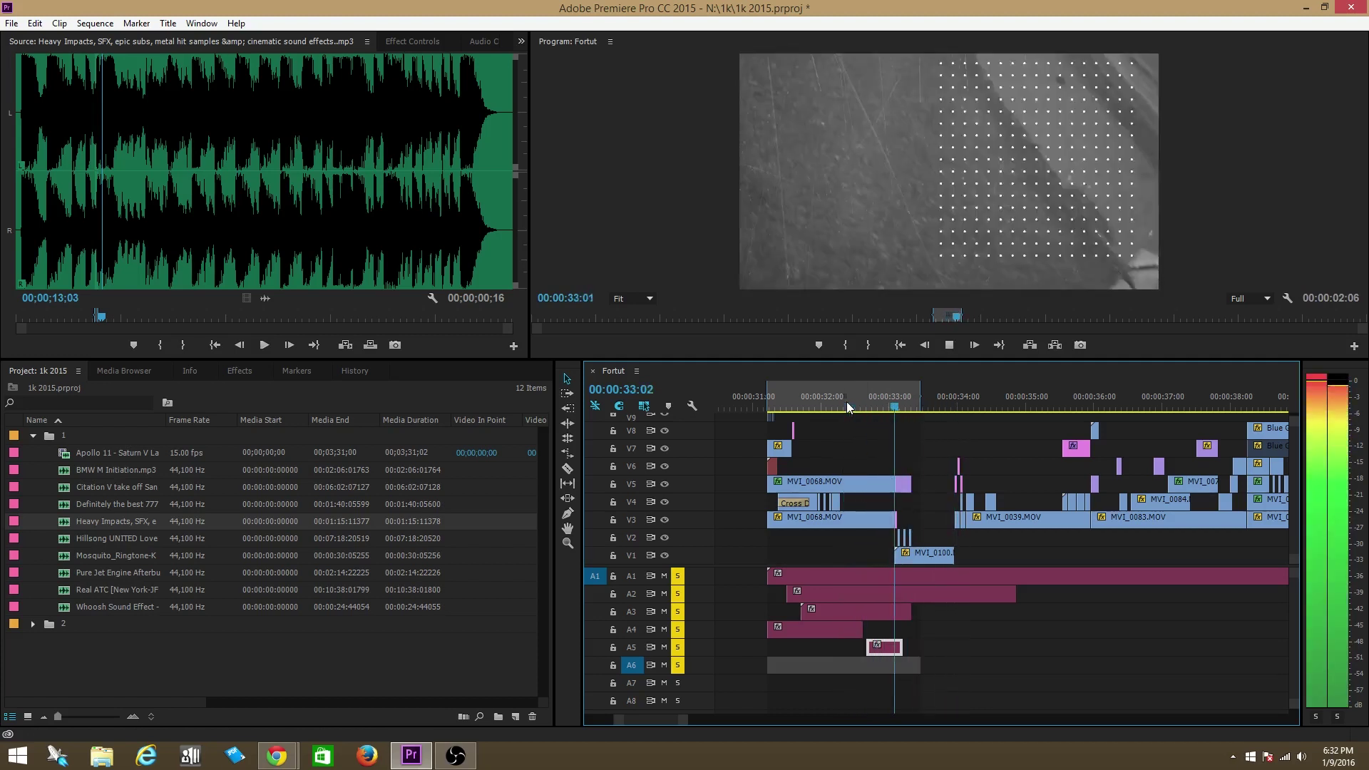
{"action": "key", "text": "space"}
{"action": "mouse_move", "coordinate": [848, 405]}
{"action": "left_mouse_down"}
{"action": "mouse_move", "coordinate": [900, 412]}
{"action": "mouse_move", "coordinate": [858, 424]}
{"action": "left_mouse_up"}
{"action": "key", "text": "space"}
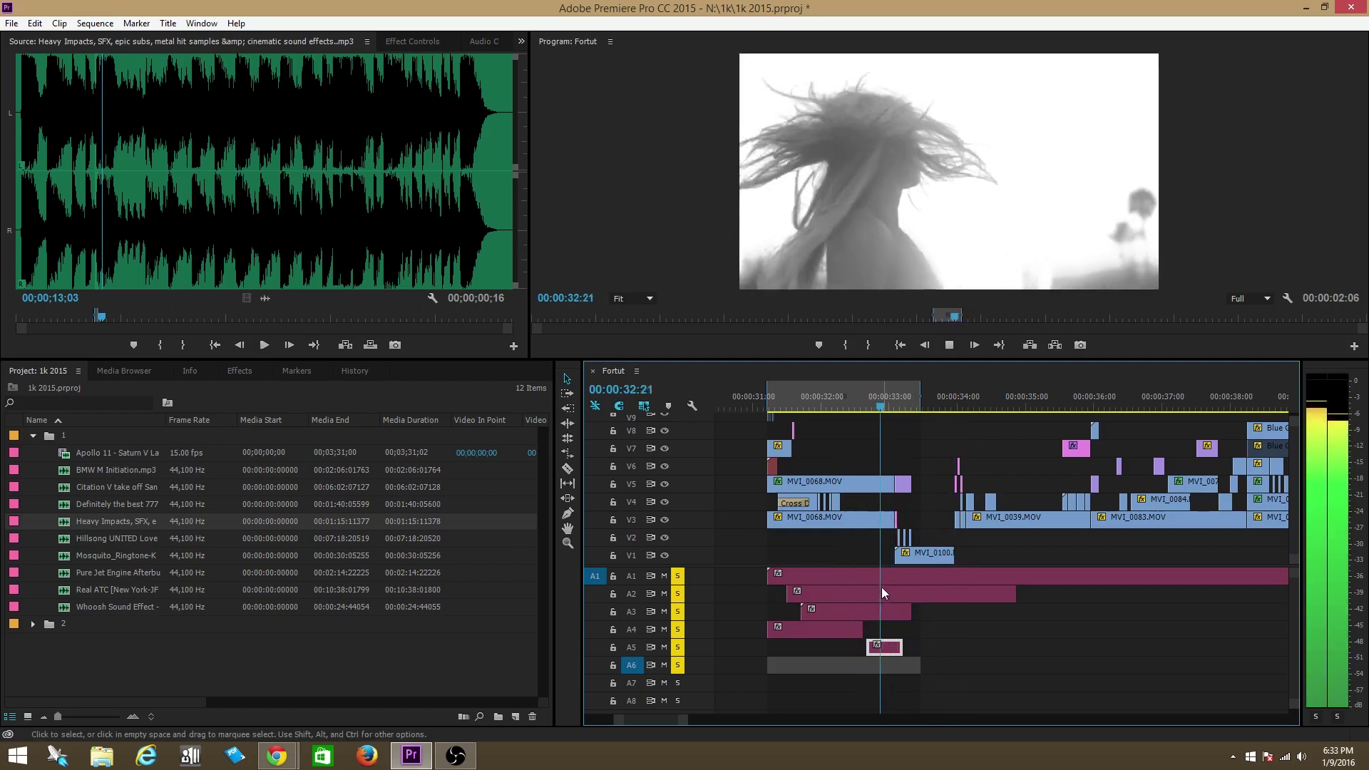
{"action": "key", "text": "space"}
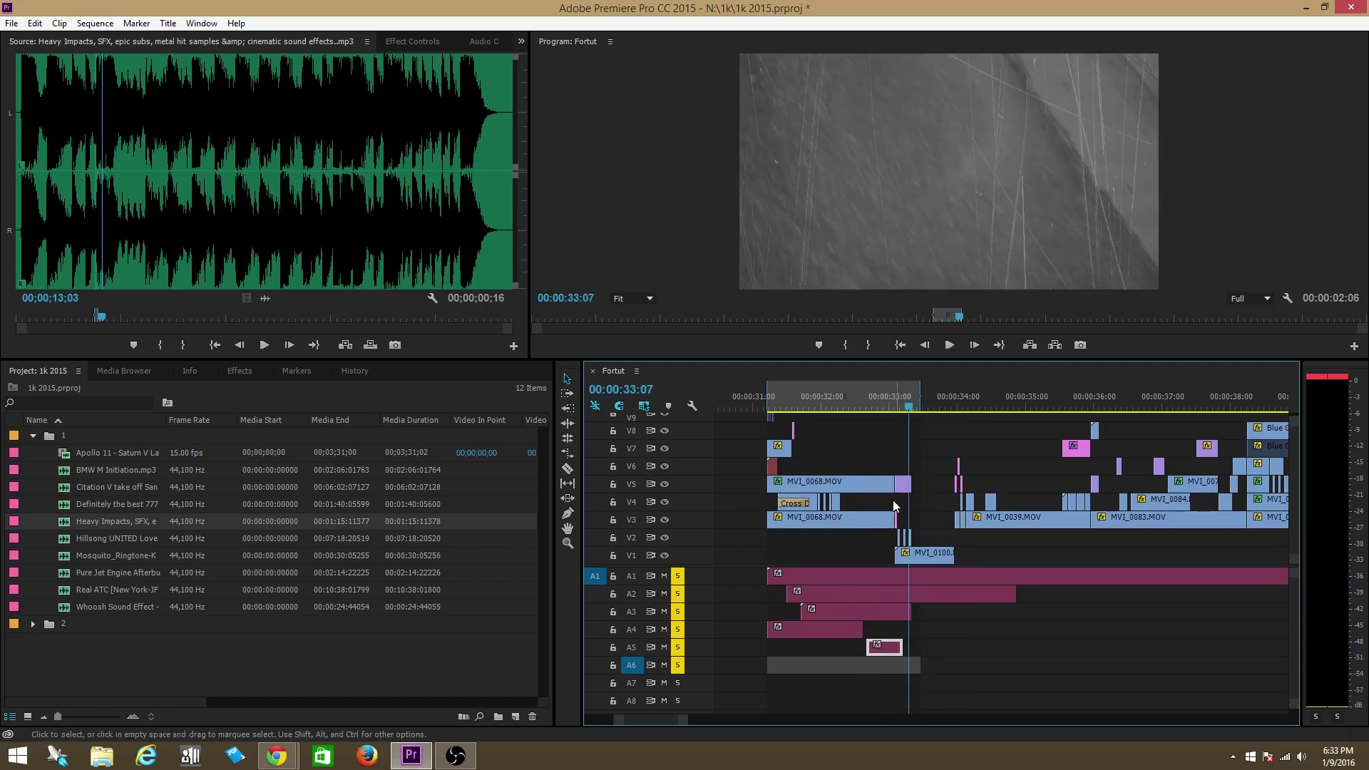
Find the Lowpass audio effect and apply it to the Heavy Impacts clip on A5.
{"action": "left_click", "coordinate": [872, 406]}
{"action": "mouse_move", "coordinate": [876, 409]}
{"action": "left_mouse_down"}
{"action": "mouse_move", "coordinate": [901, 411]}
{"action": "mouse_move", "coordinate": [863, 413]}
{"action": "left_mouse_up"}
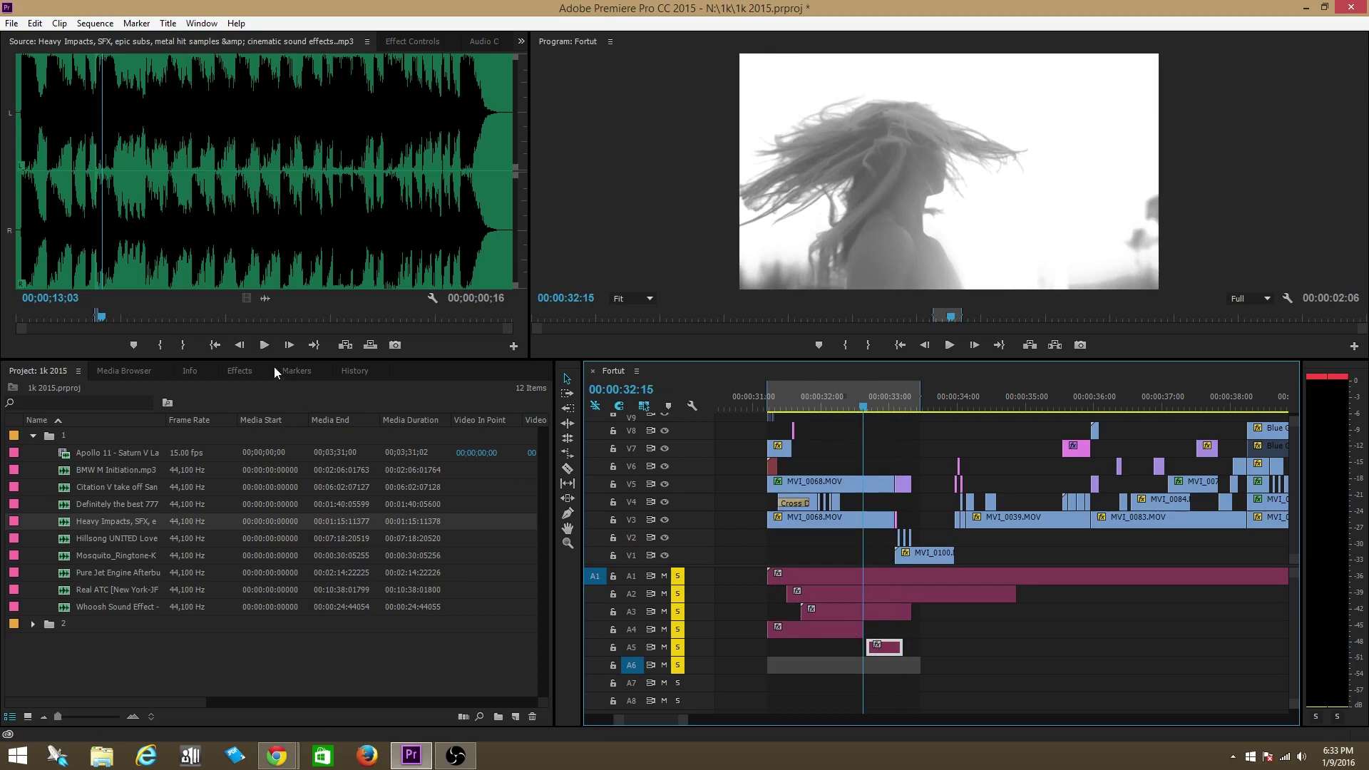
{"action": "left_click", "coordinate": [240, 371]}
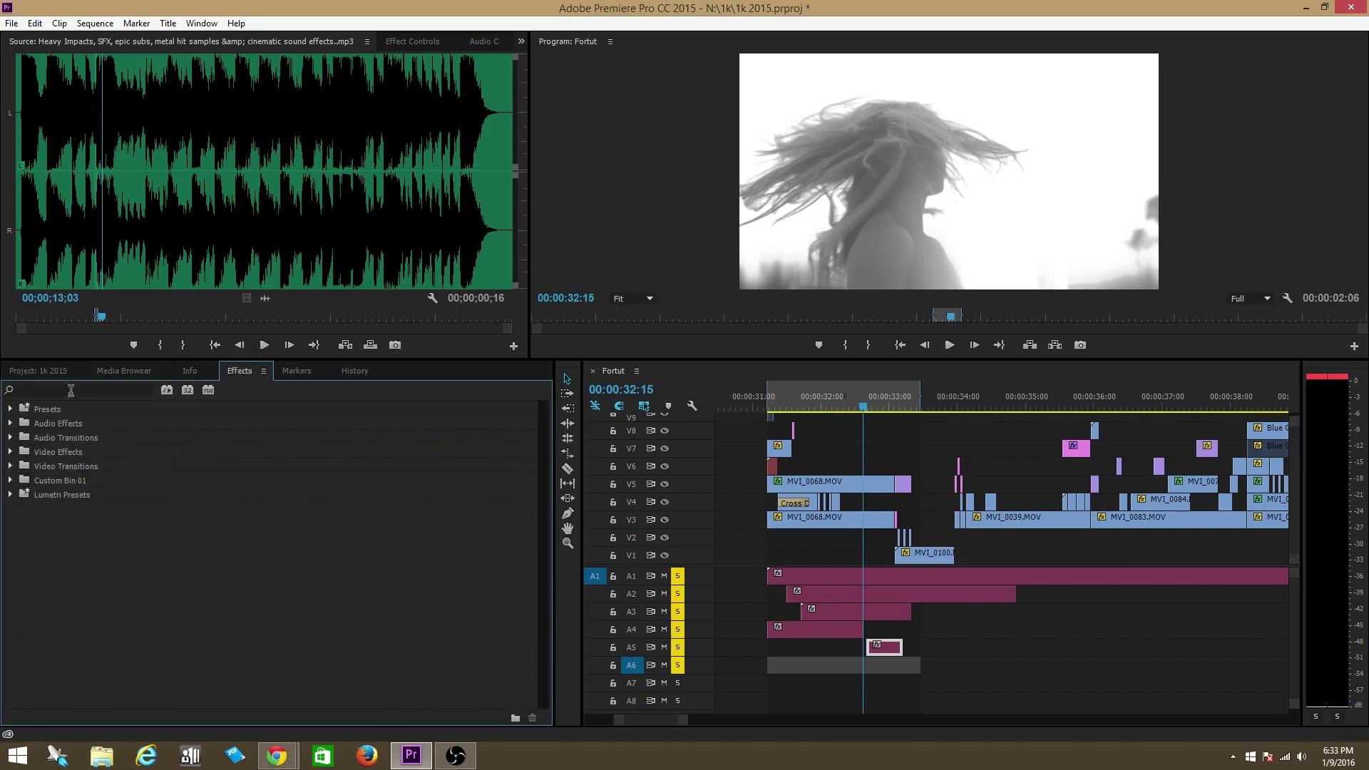
{"action": "left_click", "coordinate": [79, 389]}
{"action": "type", "text": "low"}
{"action": "left_click_drag", "start_coordinate": [52, 435], "coordinate": [806, 618]}
{"action": "left_click_drag", "start_coordinate": [878, 647], "coordinate": [879, 647]}
{"action": "left_click_drag", "start_coordinate": [868, 408], "coordinate": [874, 408]}
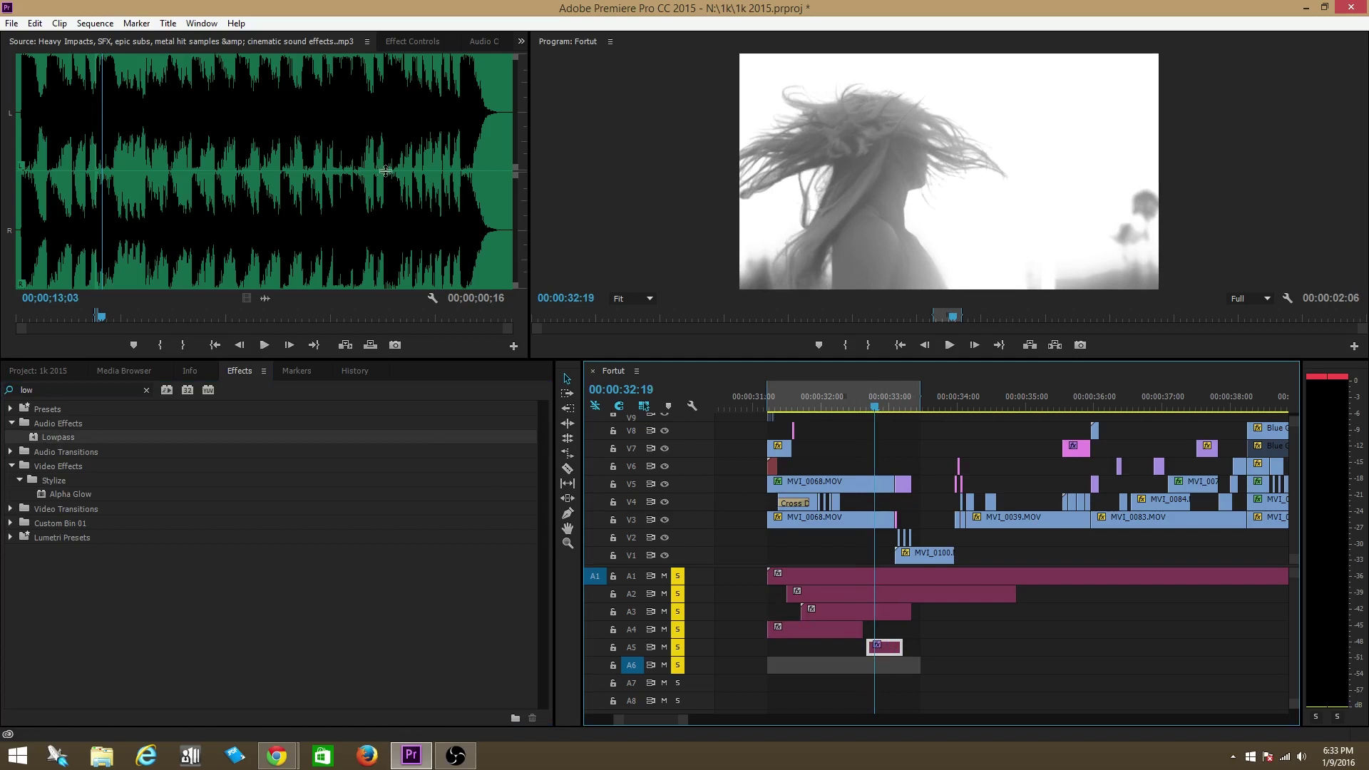
Set the Lowpass cutoff of the Heavy Impacts clip to 677.8 Hz and listen to the result.
{"action": "left_click", "coordinate": [410, 42]}
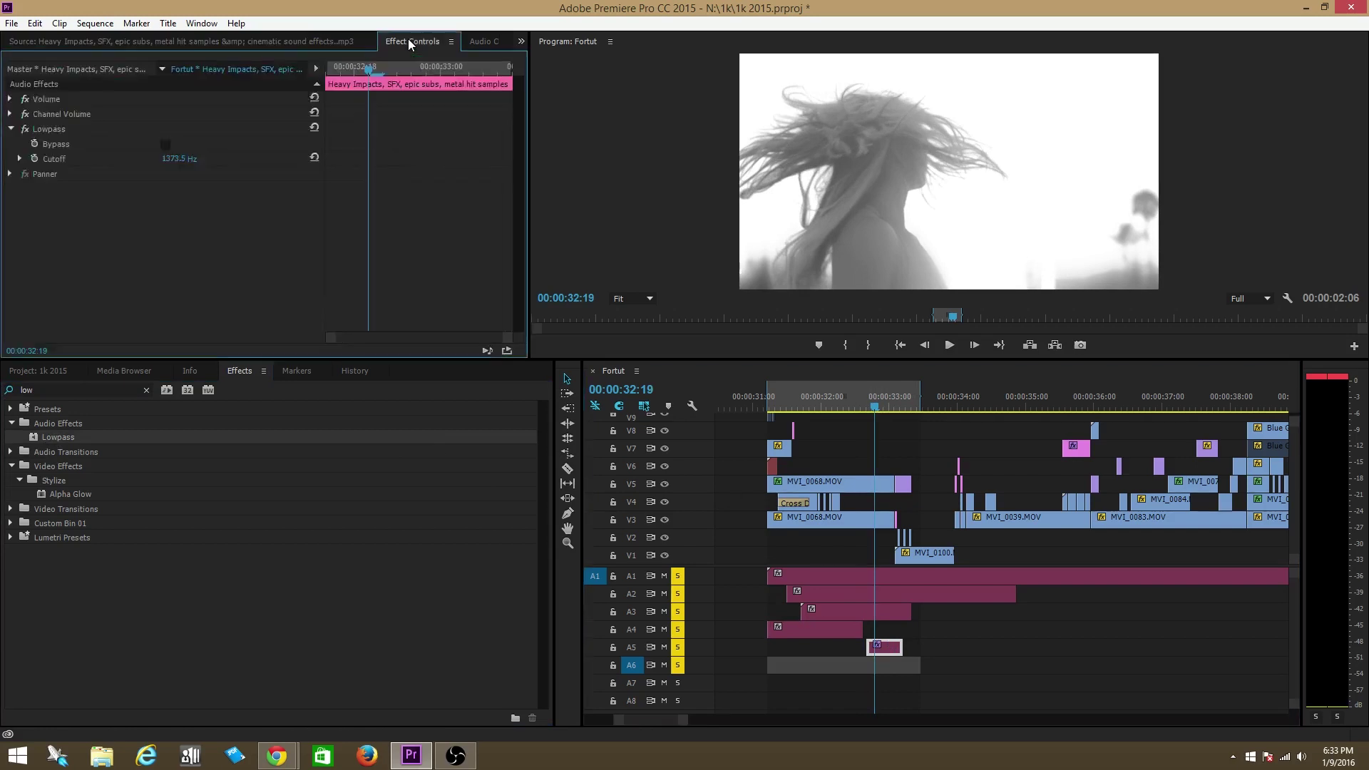
{"action": "left_click_drag", "start_coordinate": [349, 74], "coordinate": [358, 72]}
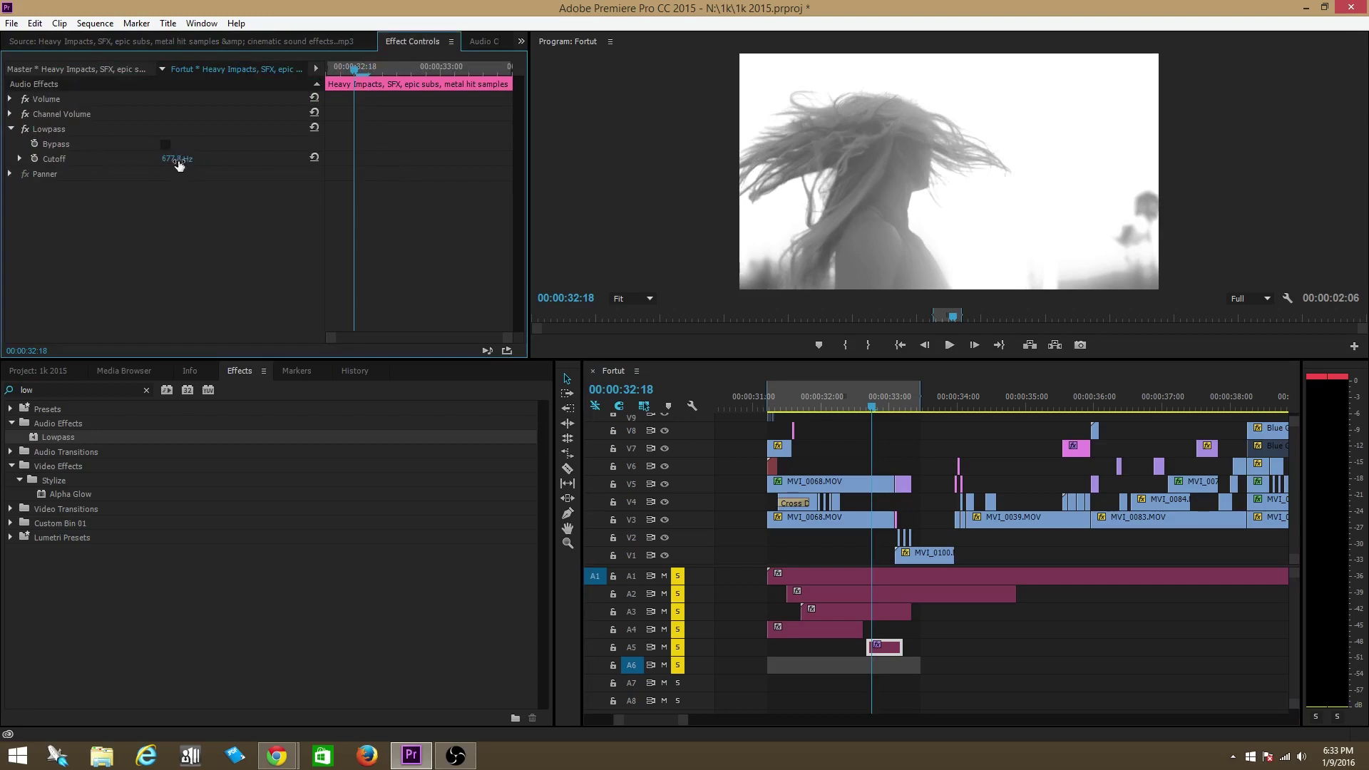
{"action": "left_click", "coordinate": [852, 405]}
{"action": "key", "text": "space"}
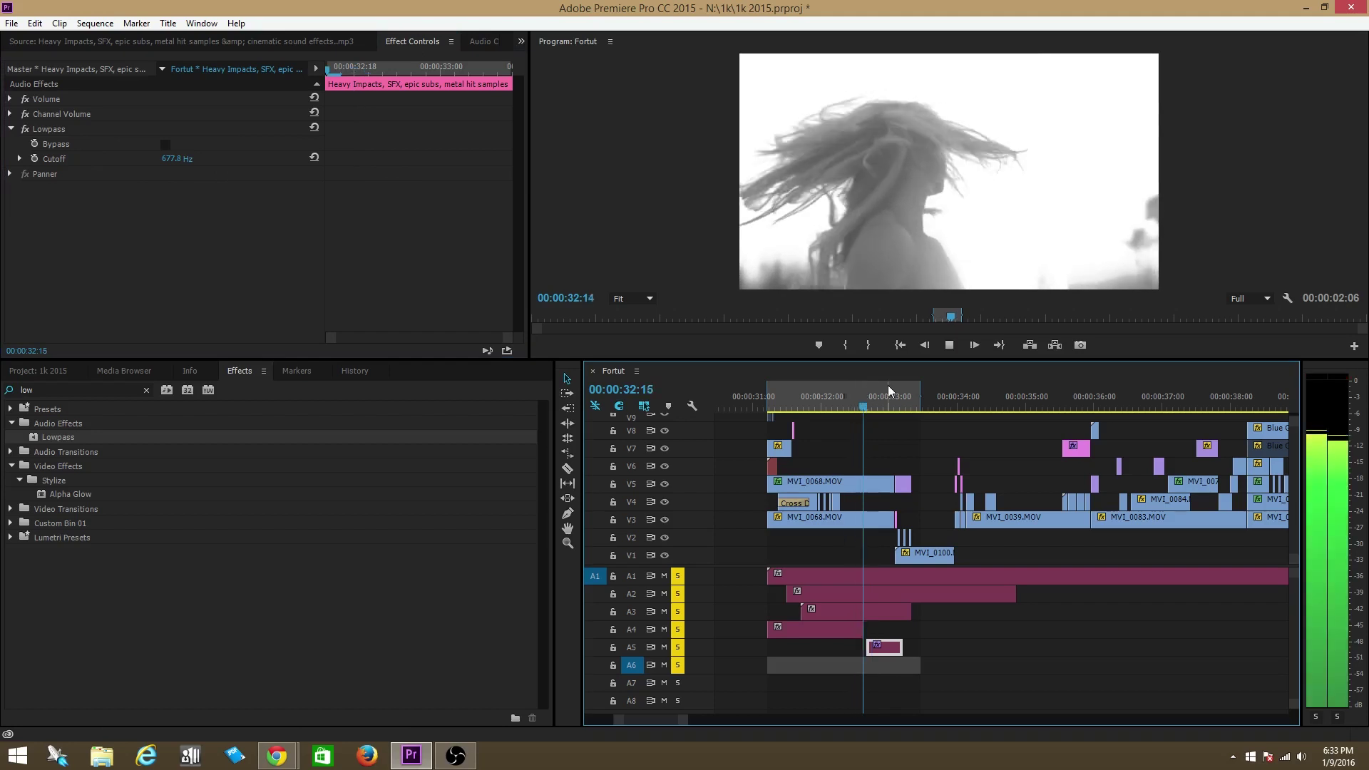
{"action": "left_click", "coordinate": [861, 392]}
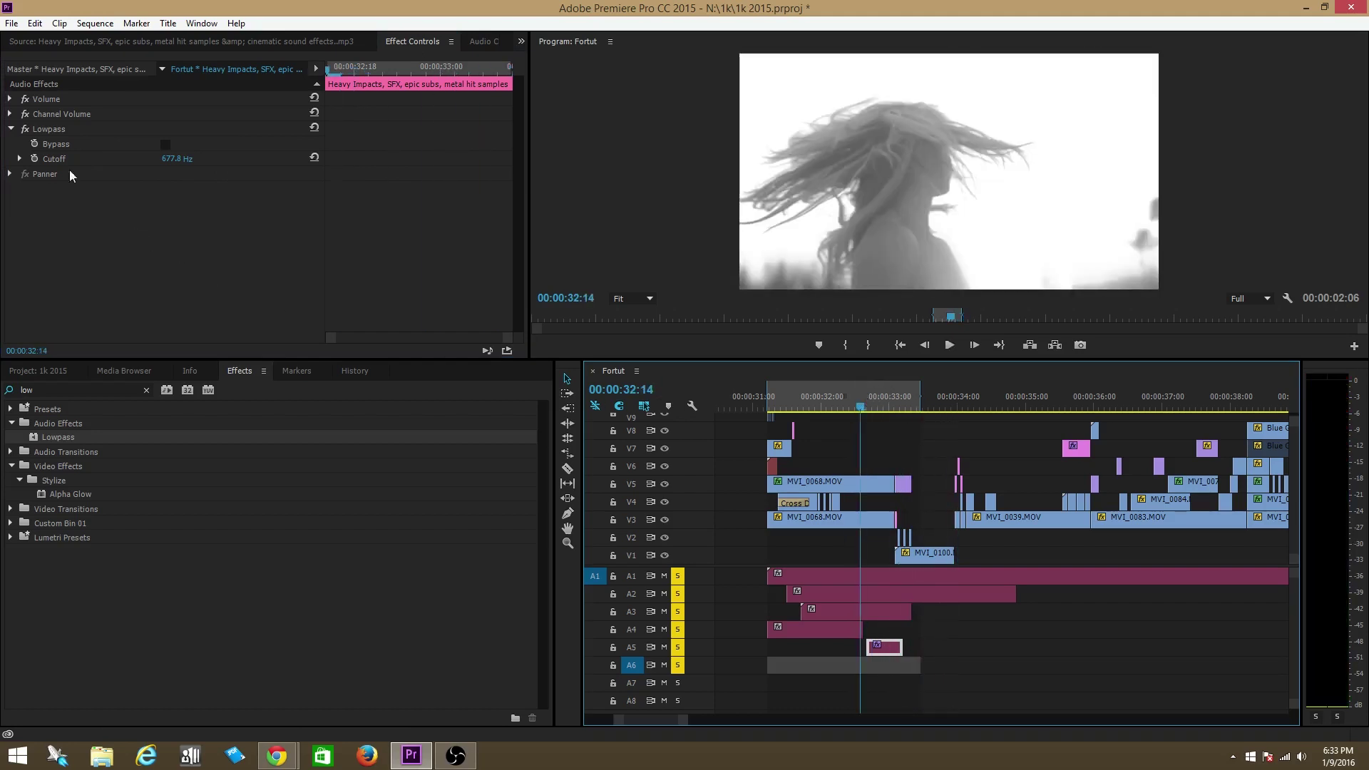
{"action": "key", "text": "space"}
{"action": "left_click", "coordinate": [829, 396]}
{"action": "left_click", "coordinate": [849, 396]}
Cut the end of the Heavy Impacts clip on A5 at each frame from 00:00:33:00 to 00:00:33:04.
{"action": "left_click_drag", "start_coordinate": [685, 718], "coordinate": [660, 727]}
{"action": "scroll", "coordinate": [991, 643], "scroll_direction": "down", "scroll_amount": 6}
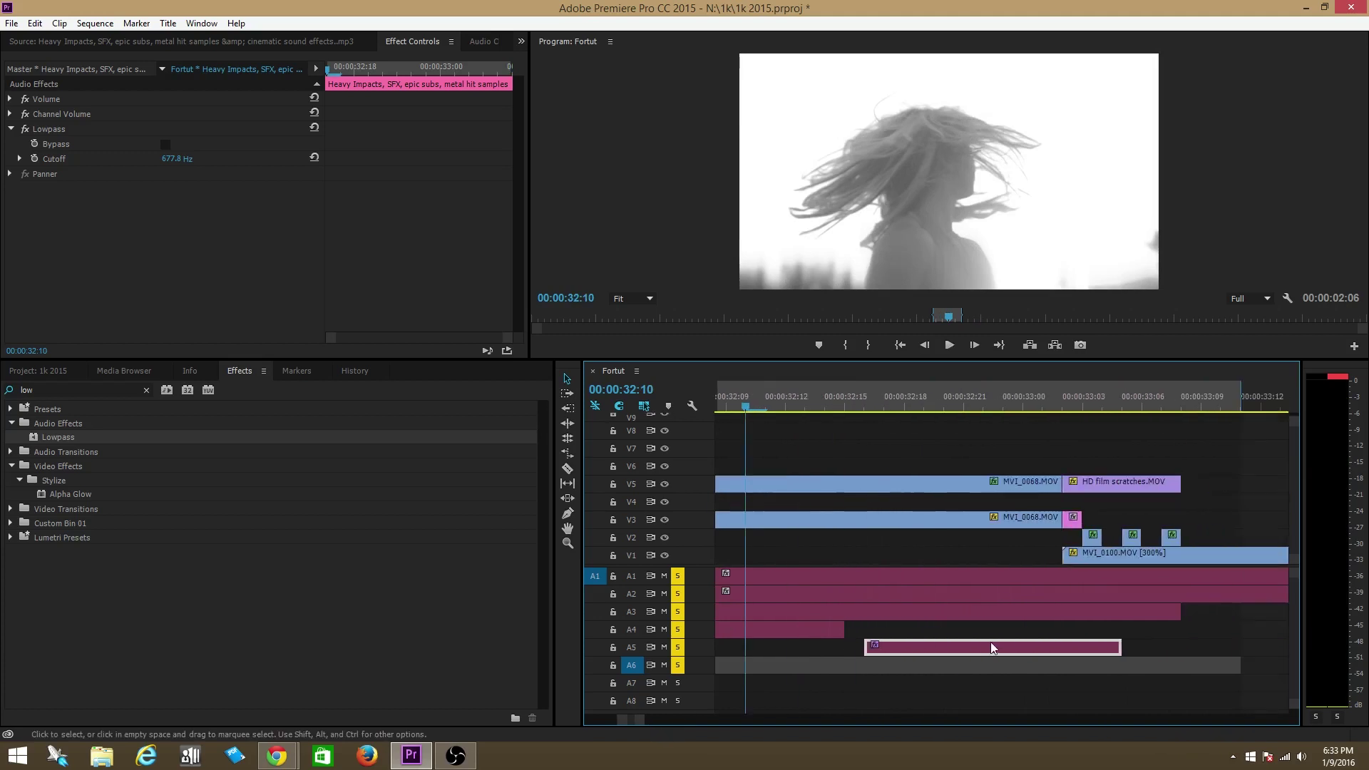
{"action": "scroll", "coordinate": [975, 597], "scroll_direction": "down", "scroll_amount": 2}
{"action": "key", "text": "c"}
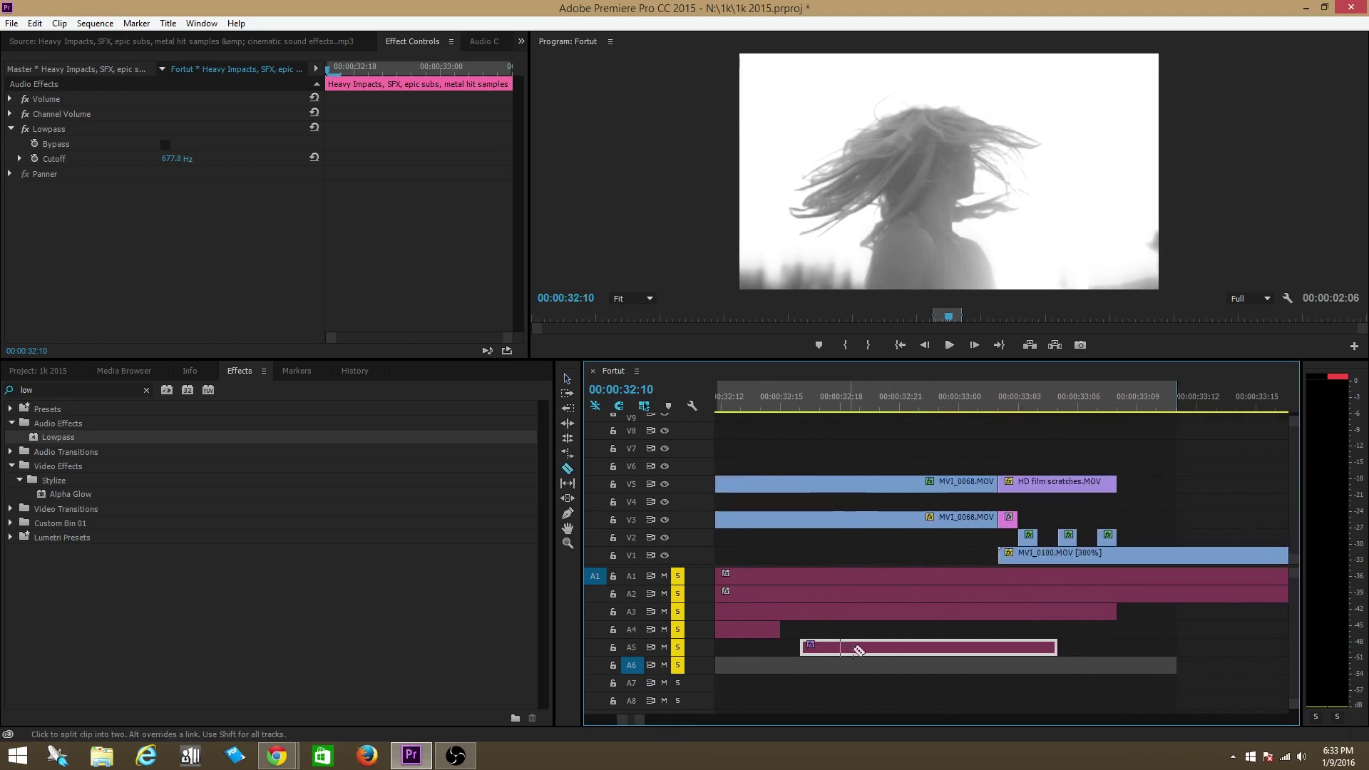
{"action": "left_click_drag", "start_coordinate": [843, 409], "coordinate": [1000, 409]}
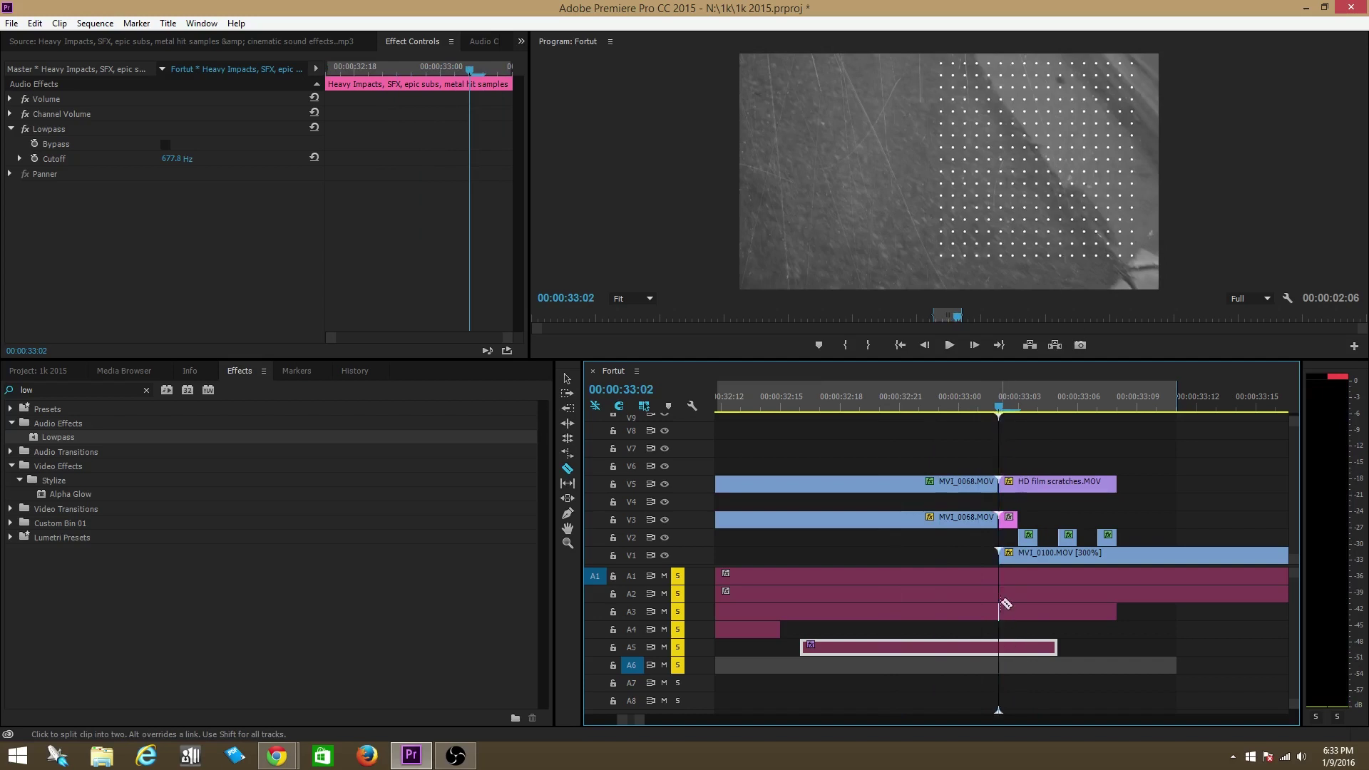
{"action": "left_click", "coordinate": [998, 646]}
{"action": "left_click", "coordinate": [1018, 647]}
{"action": "left_click", "coordinate": [1038, 647]}
{"action": "left_click", "coordinate": [978, 646]}
{"action": "left_click", "coordinate": [958, 646]}
{"action": "key", "text": "v"}
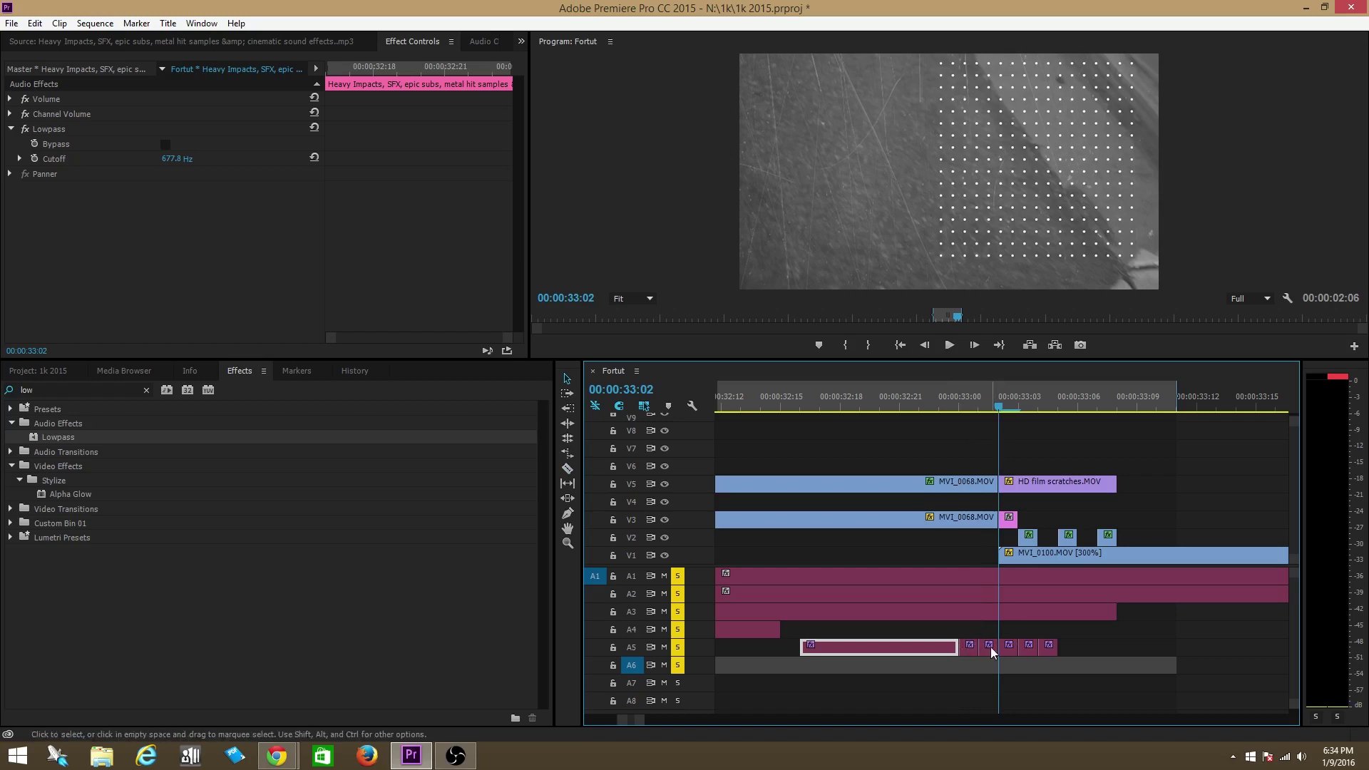
Delete the one-frame slices at 00:00:33:01 and 00:00:33:03 on A5 to make a stutter, and play it back.
{"action": "left_click", "coordinate": [990, 647]}
{"action": "left_click", "coordinate": [1033, 648]}
{"action": "left_click", "coordinate": [925, 455]}
{"action": "left_click", "coordinate": [905, 403]}
{"action": "key", "text": "space"}
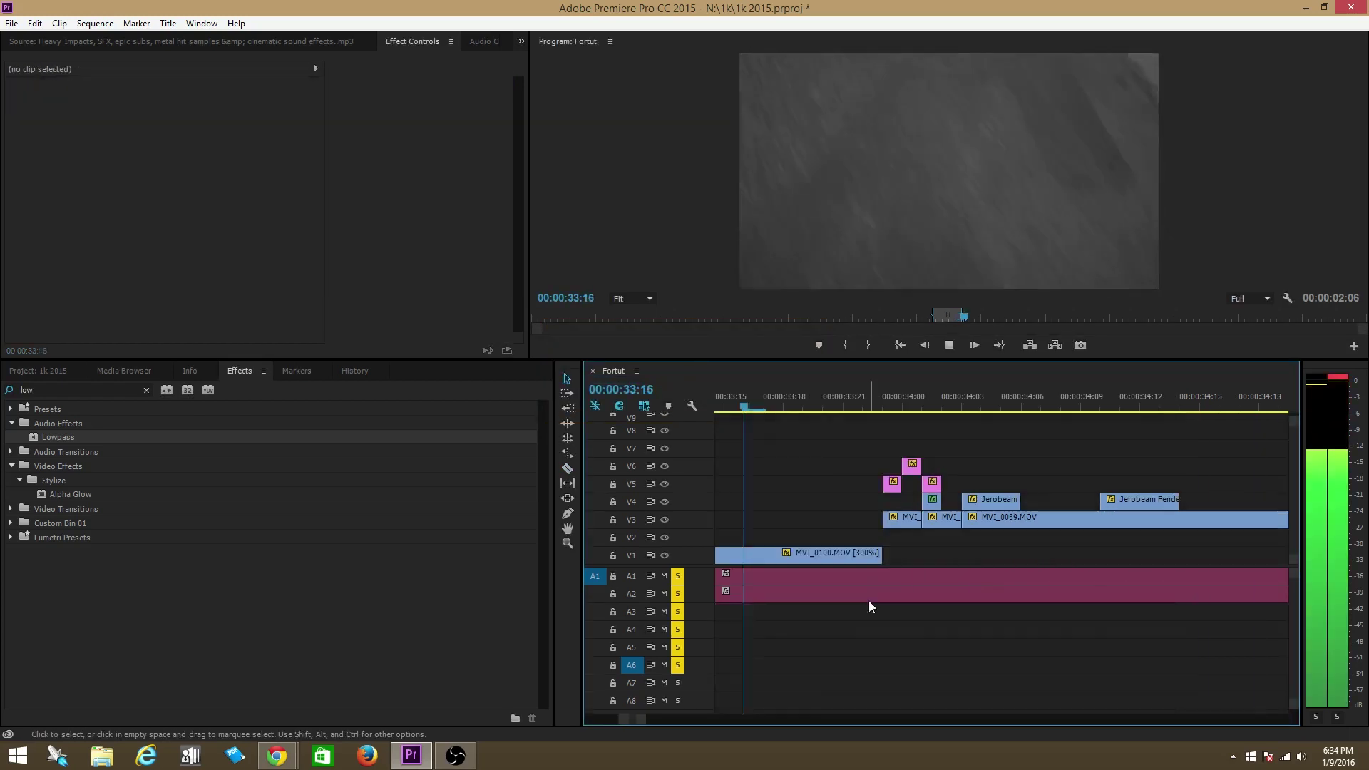
{"action": "key", "text": "space"}
Listen to the mix through the A5 stutter, starting once just before the impact and once near the start of the marked range.
{"action": "left_click_drag", "start_coordinate": [639, 725], "coordinate": [679, 724]}
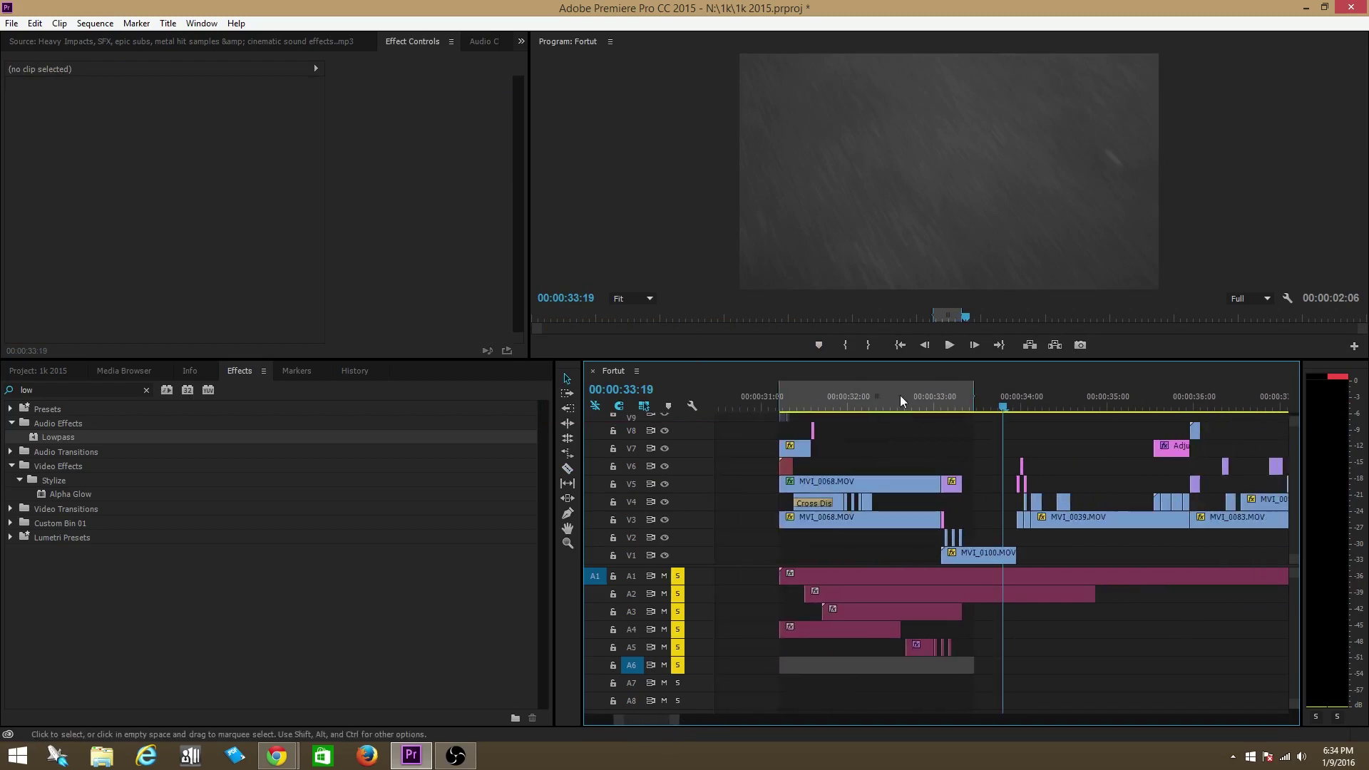
{"action": "left_click", "coordinate": [878, 400]}
{"action": "key", "text": "space"}
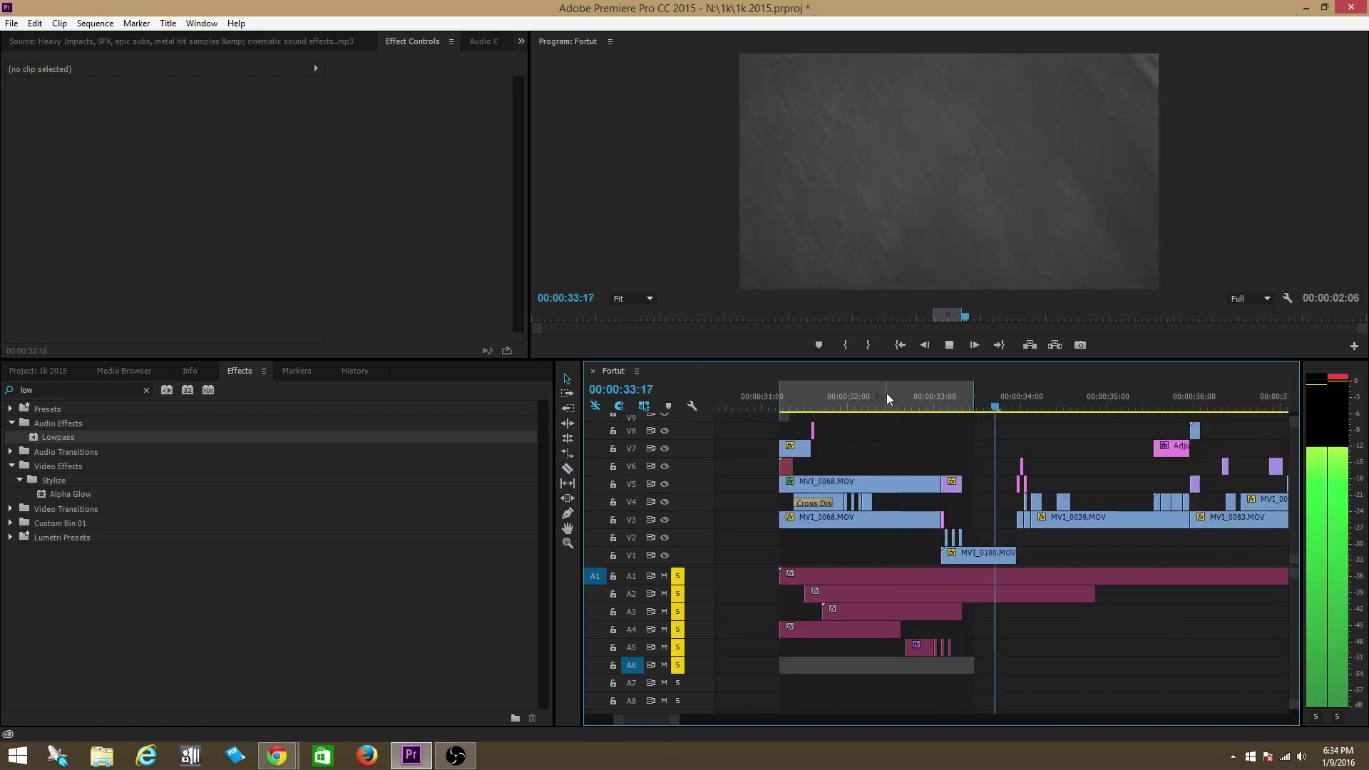
{"action": "key", "text": "space"}
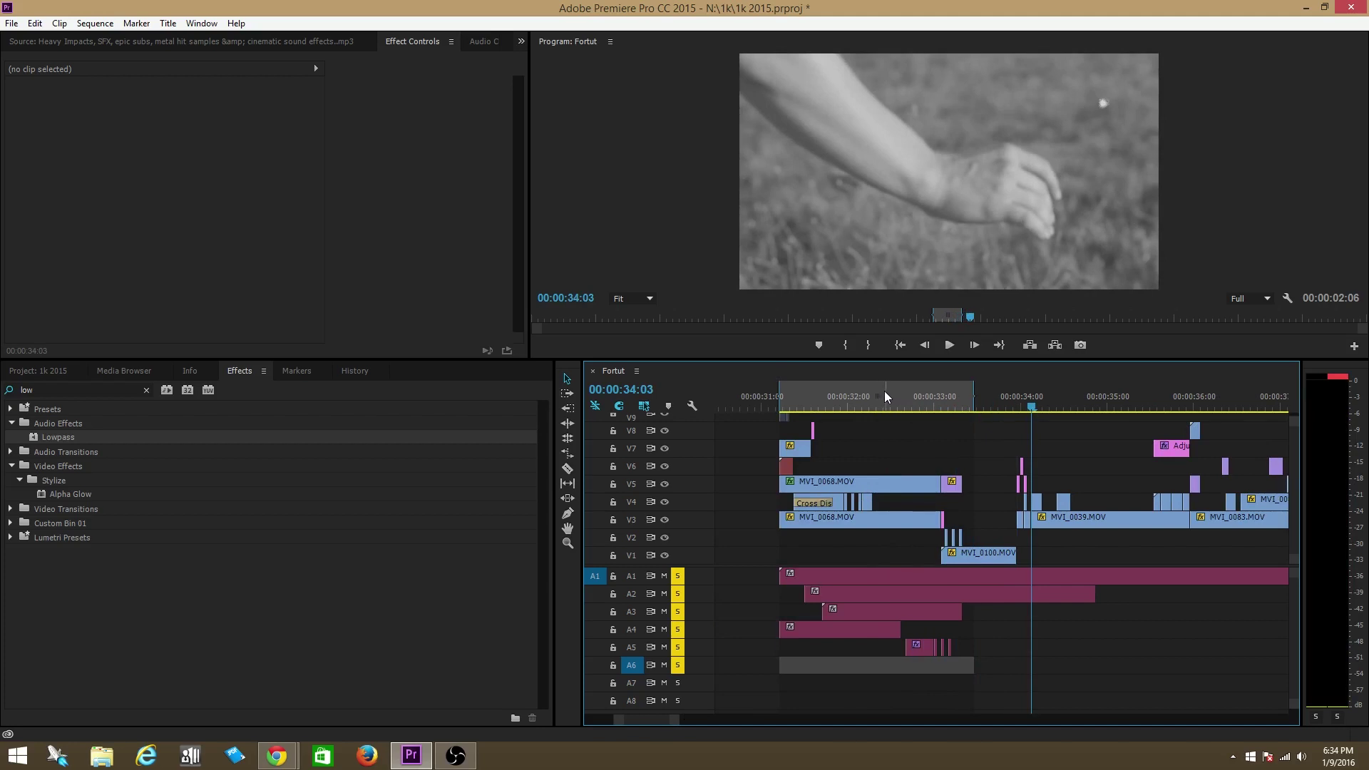
{"action": "left_click", "coordinate": [884, 394]}
{"action": "key", "text": "space"}
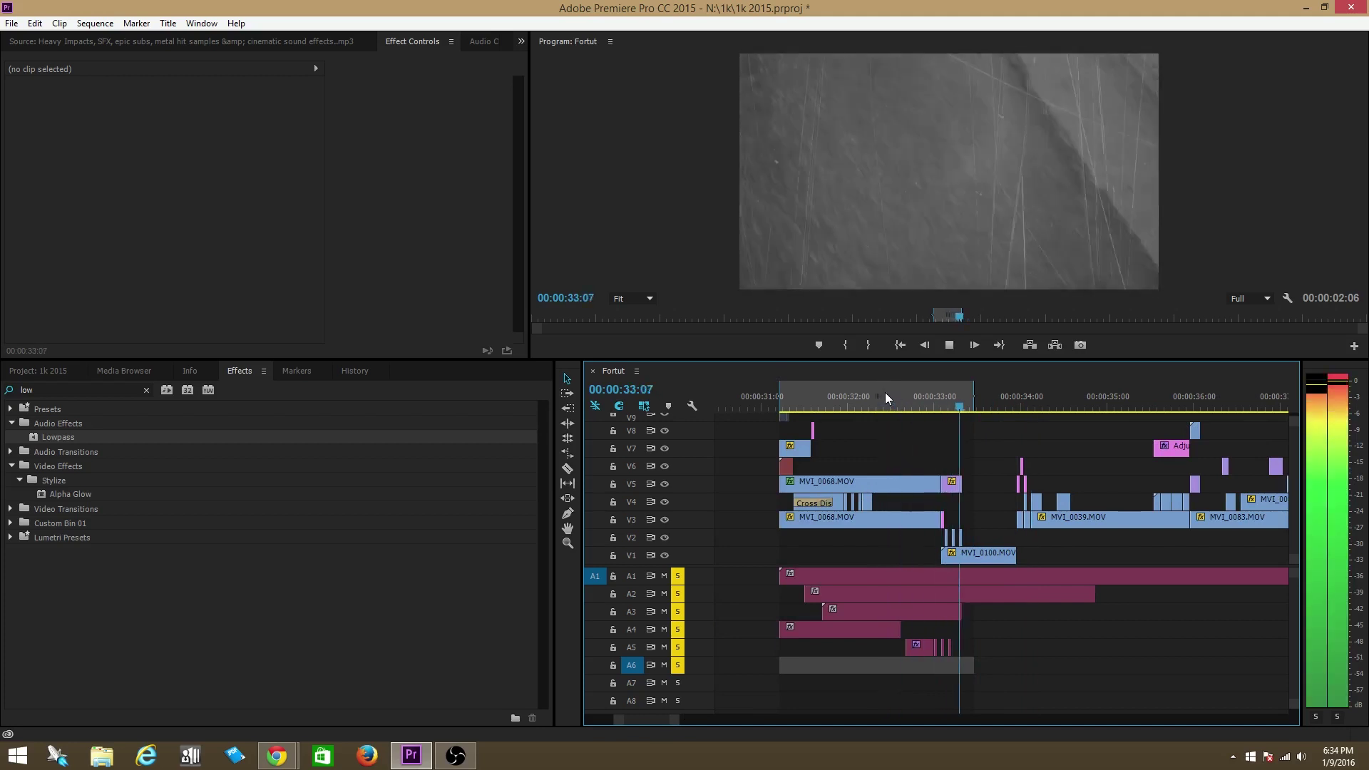
{"action": "left_click", "coordinate": [815, 408]}
{"action": "mouse_move", "coordinate": [815, 408]}
{"action": "left_mouse_down"}
{"action": "mouse_move", "coordinate": [781, 412]}
{"action": "mouse_move", "coordinate": [799, 393]}
{"action": "left_mouse_up"}
{"action": "key", "text": "space"}
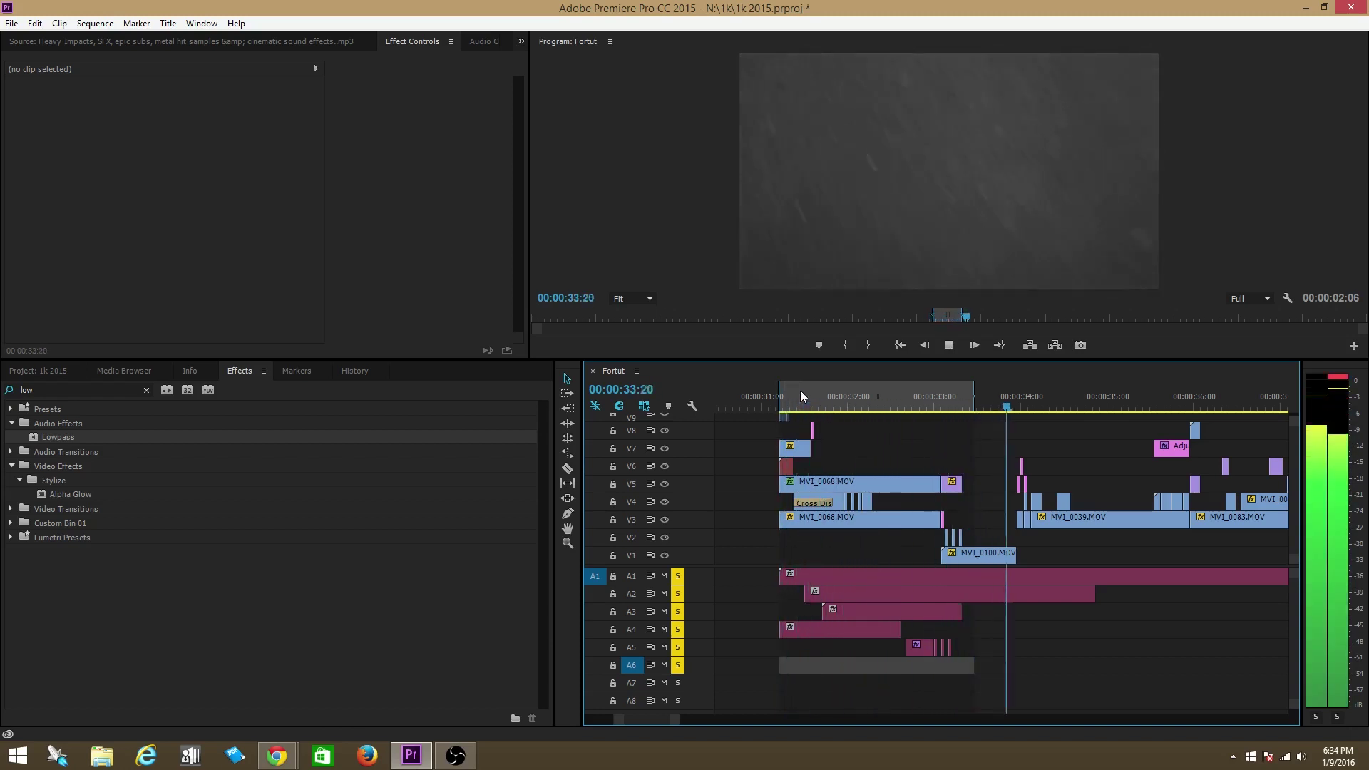
{"action": "key", "text": "space"}
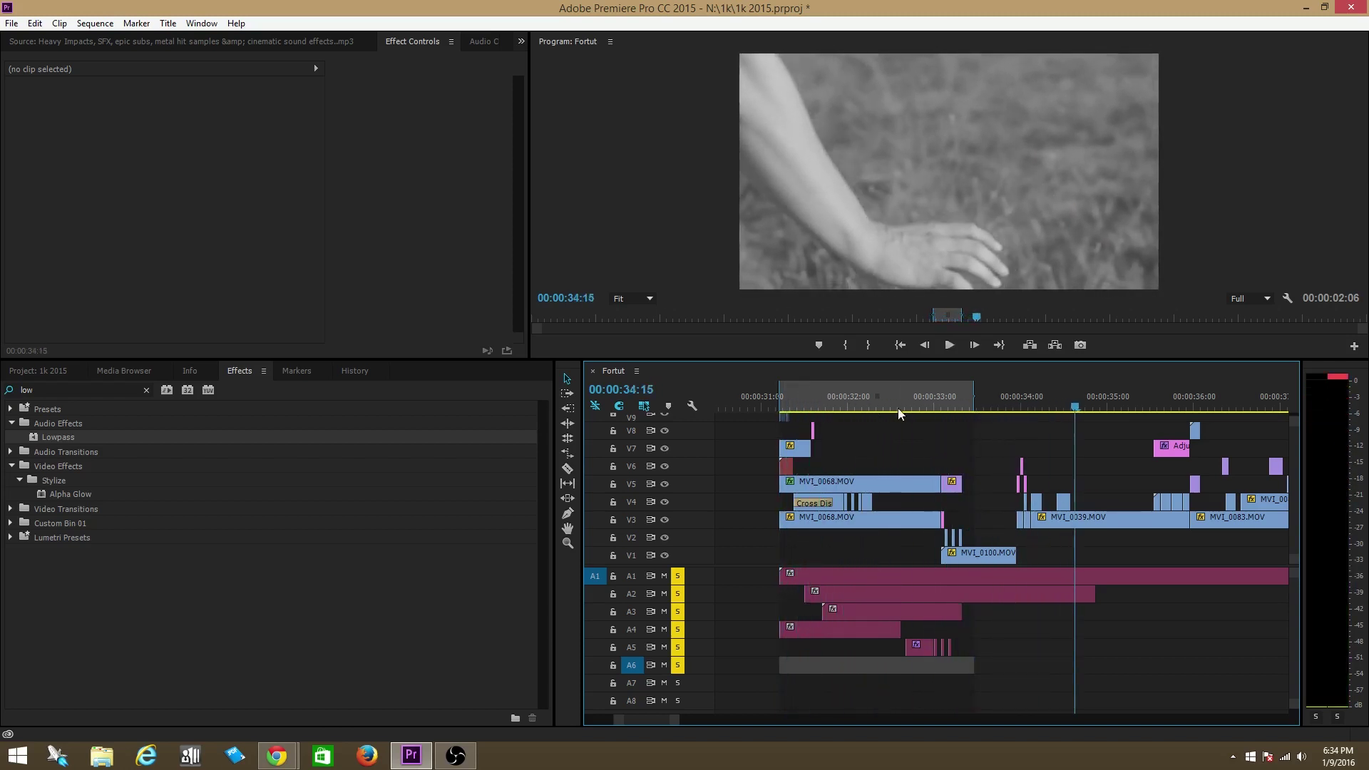
Open the 777 takeoff sound from the project and preview it from the start of its marked section.
{"action": "left_click", "coordinate": [39, 371]}
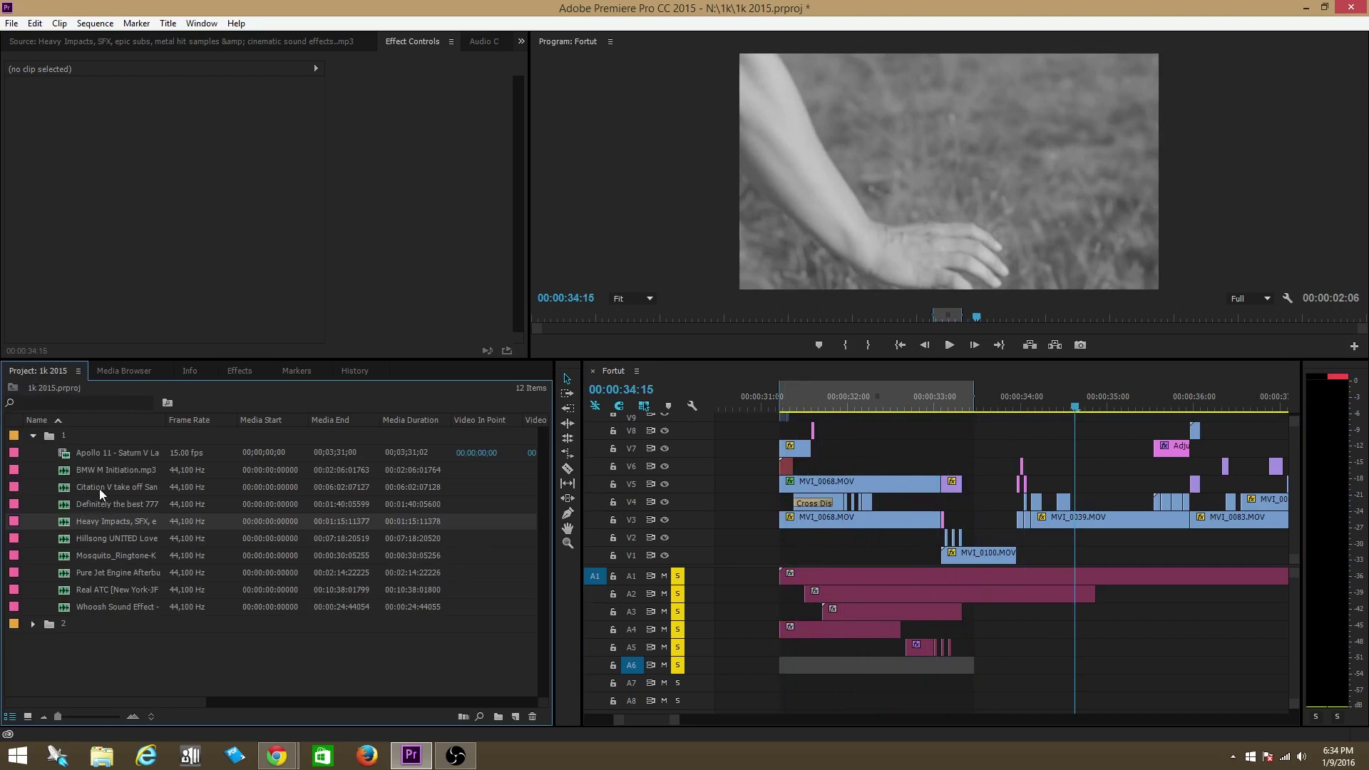
{"action": "double_click", "coordinate": [63, 504]}
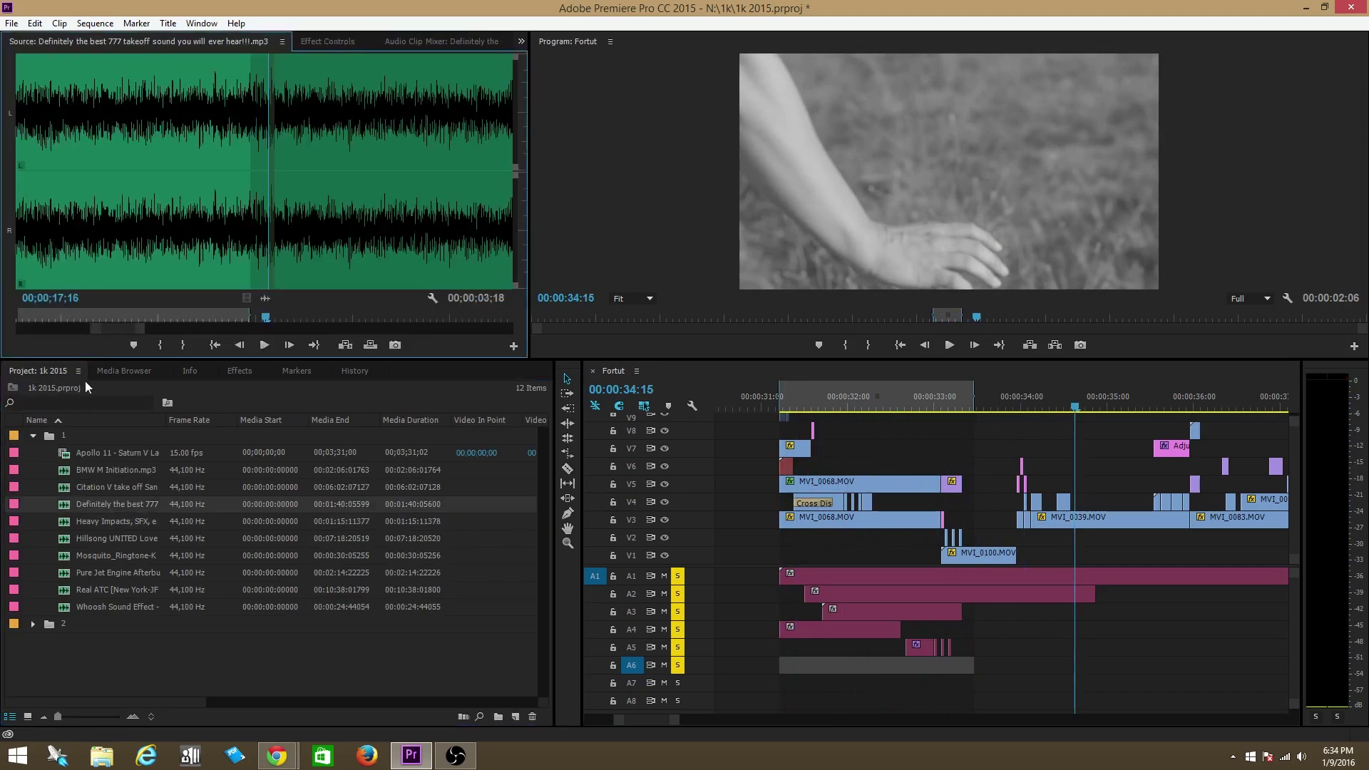
{"action": "left_click_drag", "start_coordinate": [102, 319], "coordinate": [22, 327]}
{"action": "key", "text": "space"}
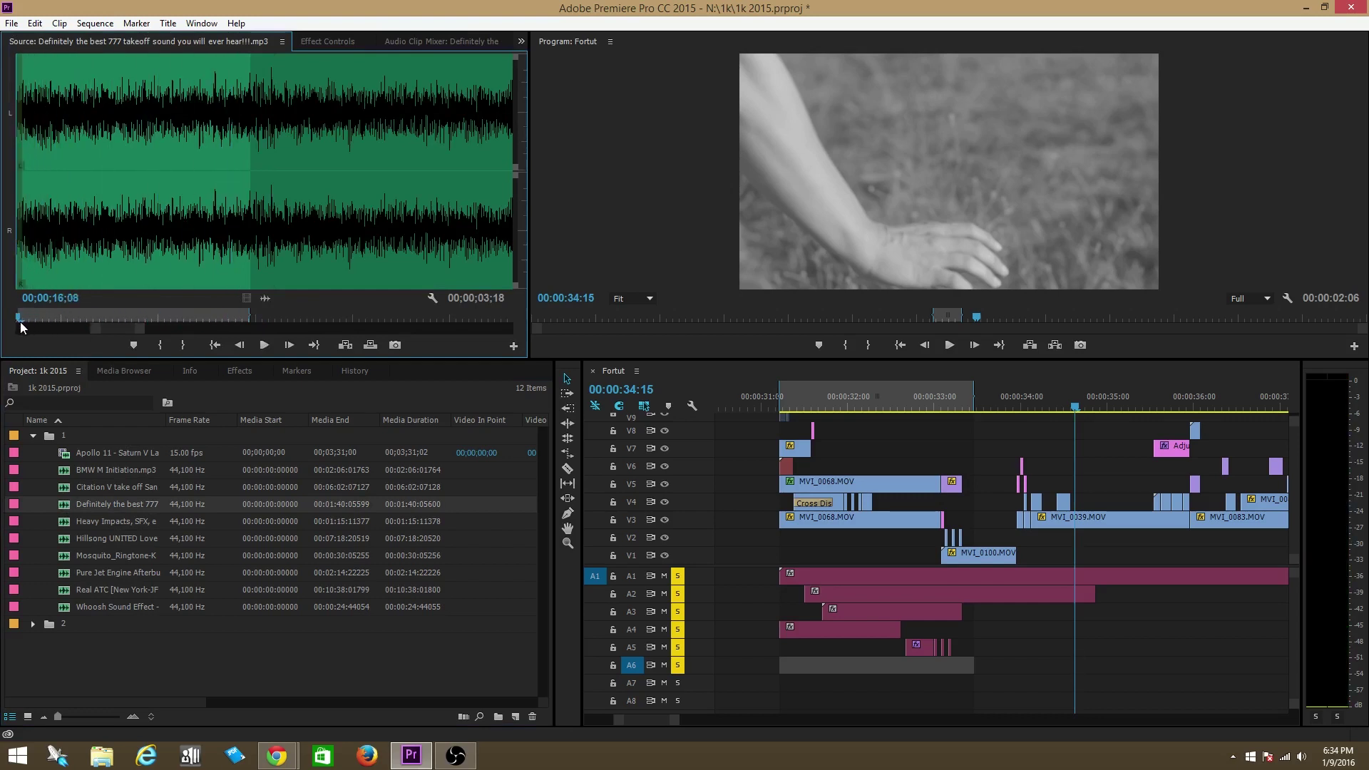
{"action": "key", "text": "space"}
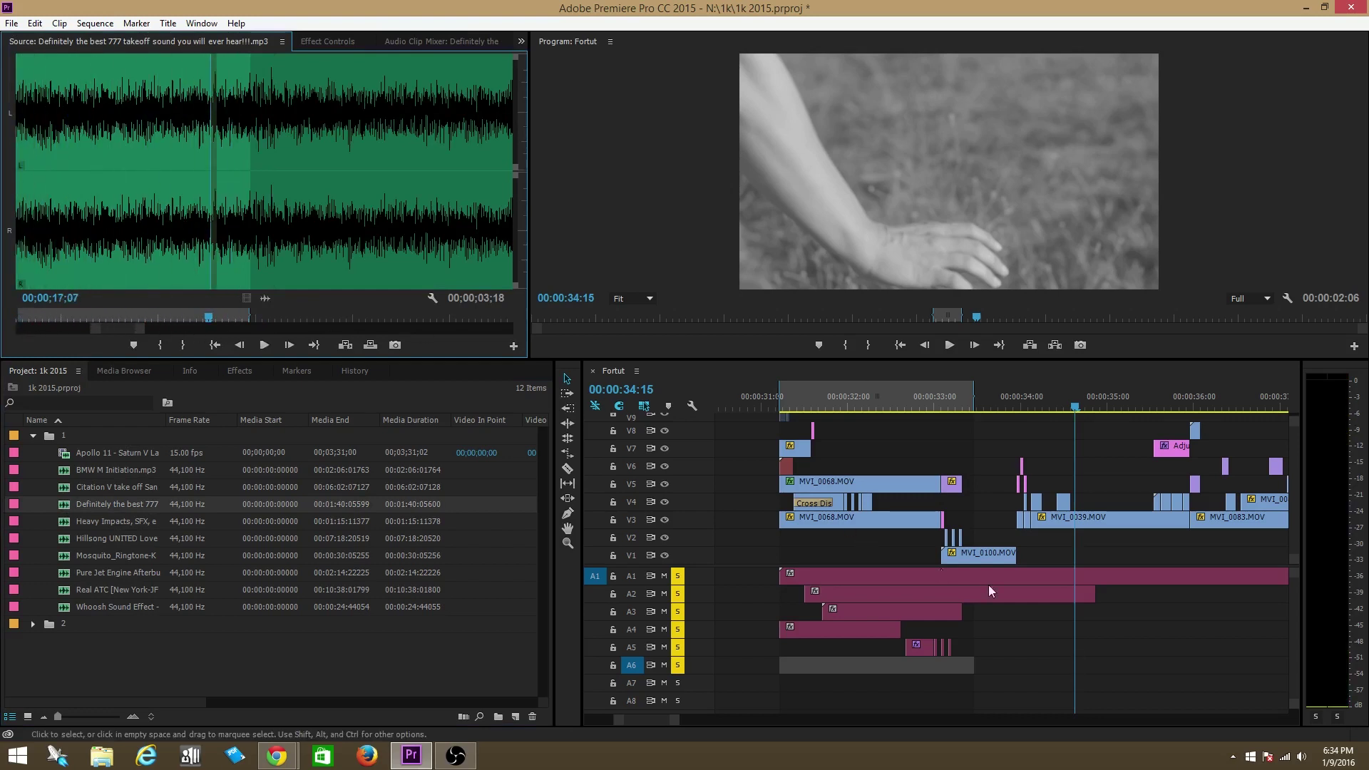
Listen to the sequence around 00:00:33:00 to judge where the takeoff sound should start.
{"action": "left_click", "coordinate": [932, 403]}
{"action": "key", "text": "space"}
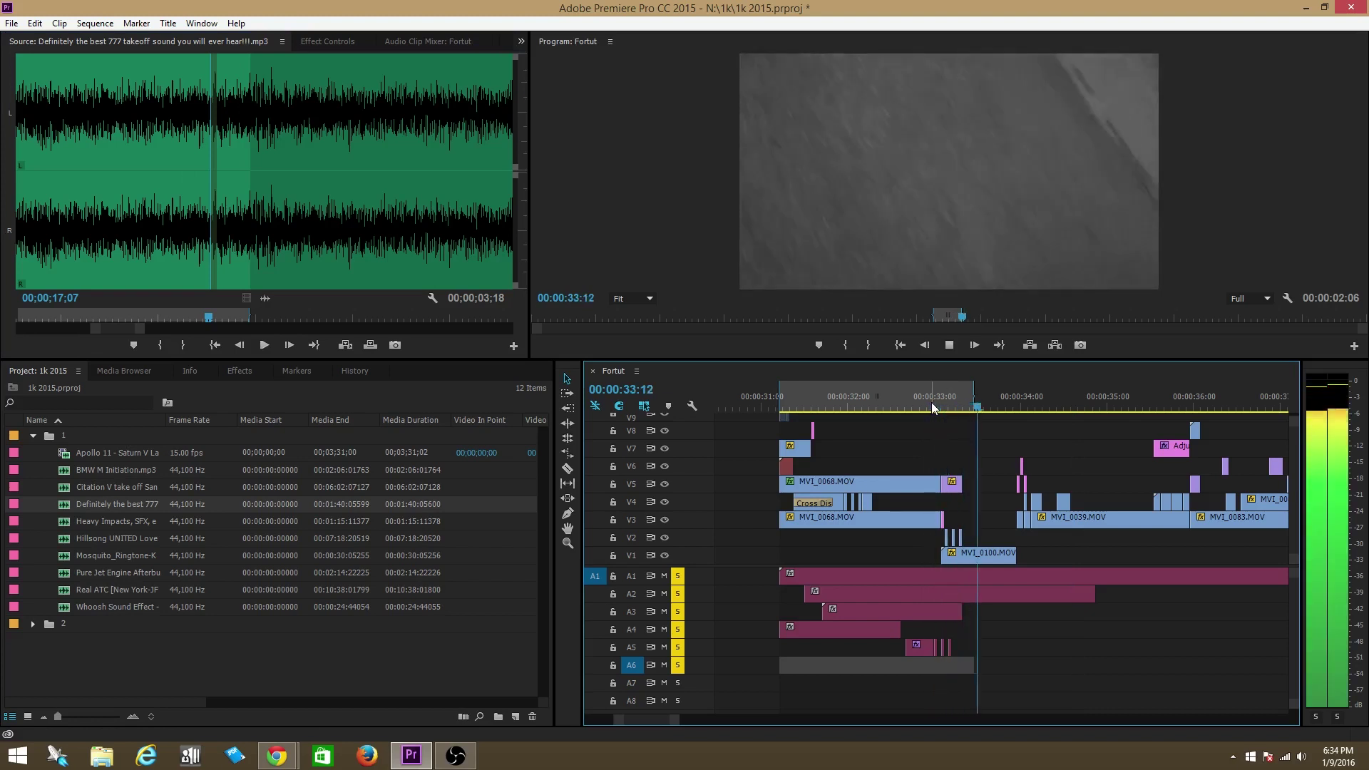
{"action": "key", "text": "space"}
{"action": "left_click", "coordinate": [934, 401]}
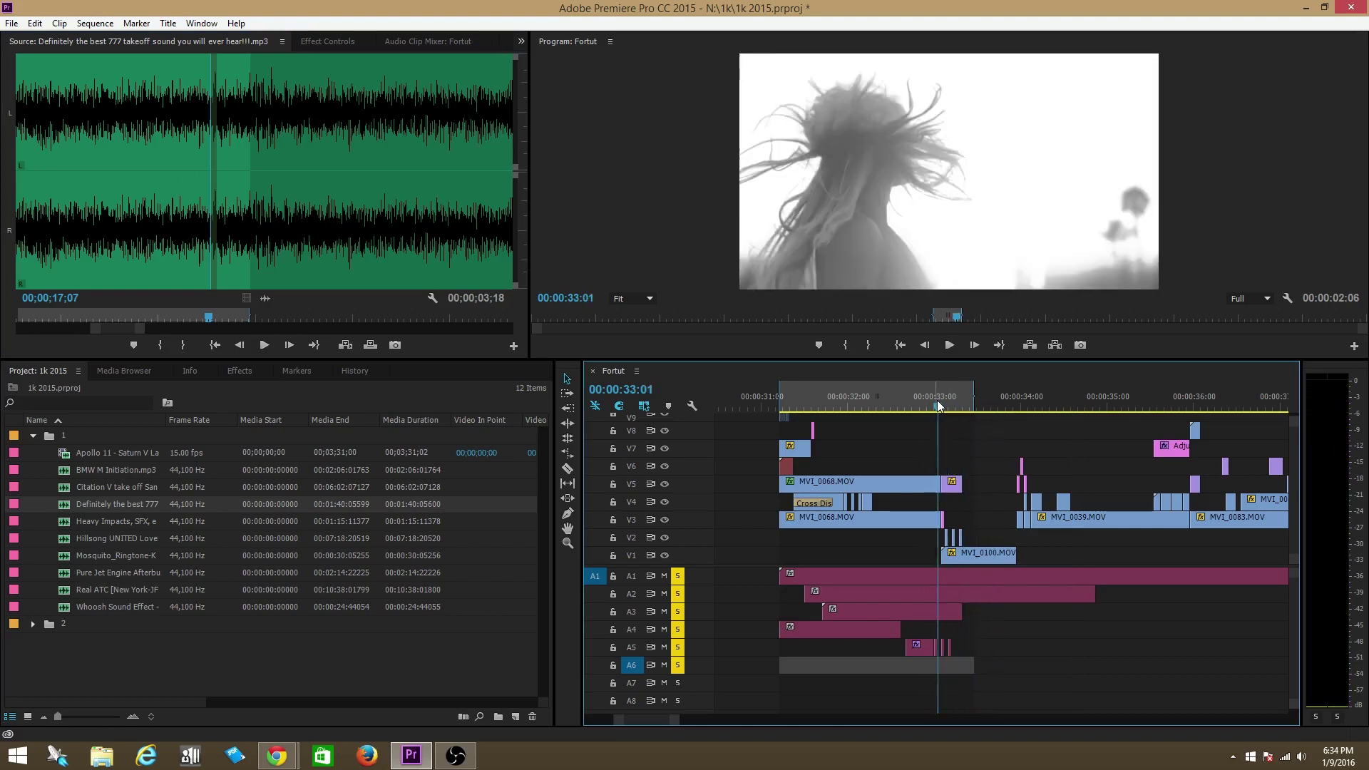
{"action": "key", "text": "space"}
{"action": "key", "text": "space"}
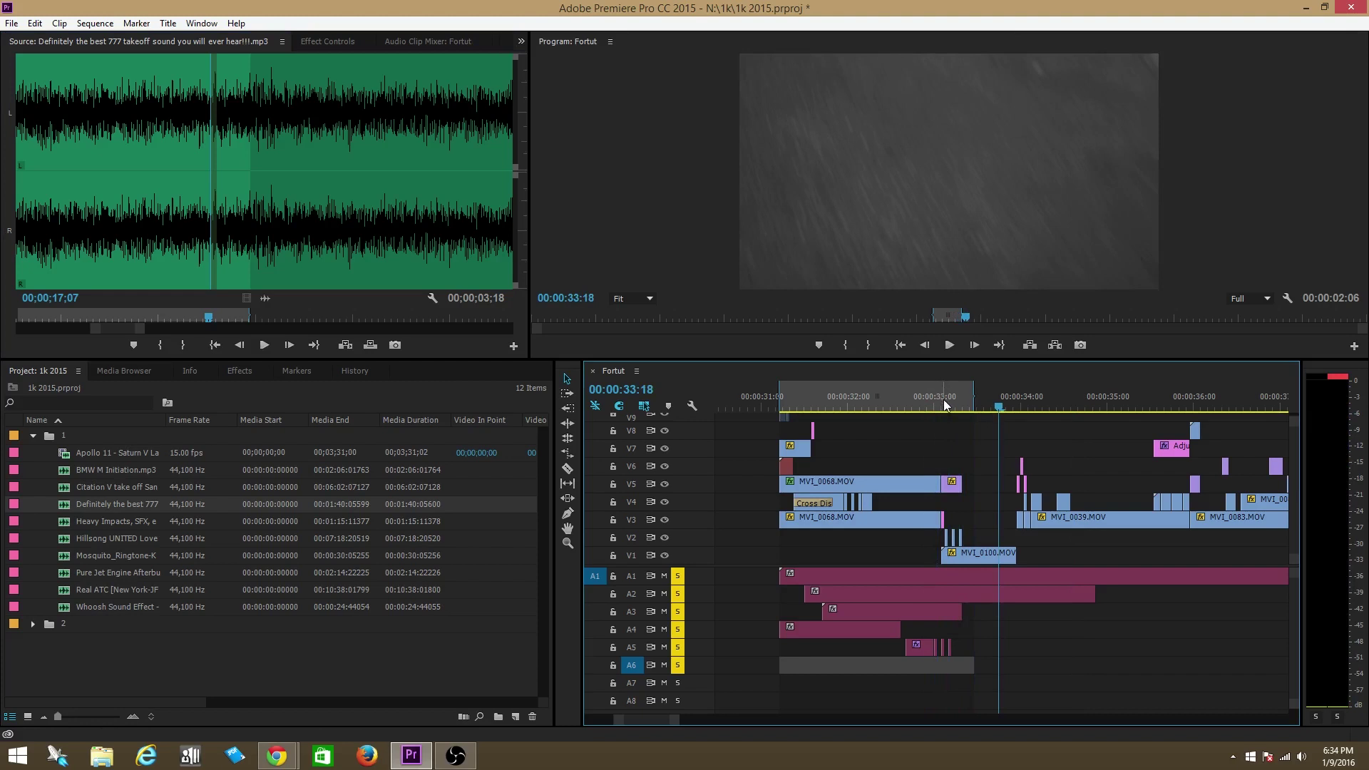
{"action": "mouse_move", "coordinate": [940, 400]}
{"action": "left_mouse_down"}
{"action": "mouse_move", "coordinate": [984, 417]}
{"action": "mouse_move", "coordinate": [932, 421]}
{"action": "left_mouse_up"}
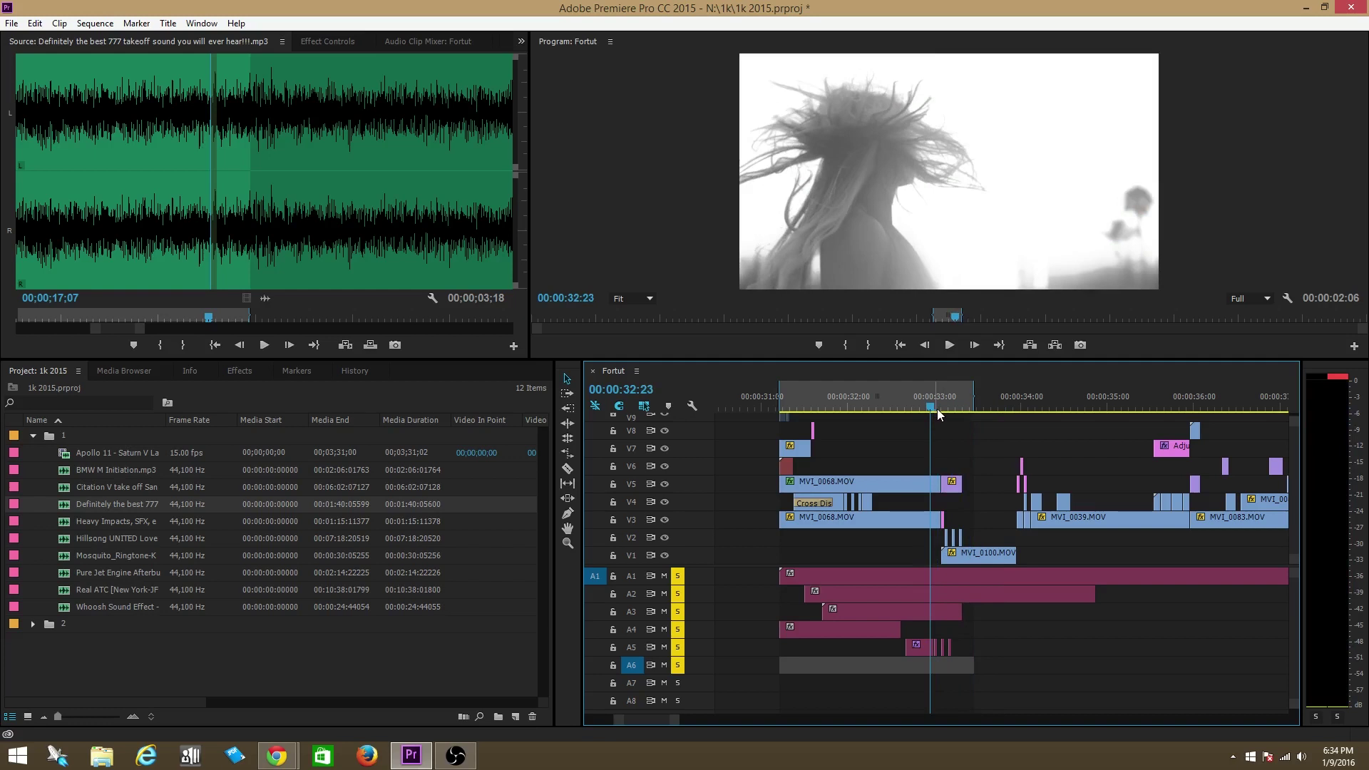
{"action": "key", "text": "space"}
Place the marked 777 takeoff section on track A6 at about 00:00:33:04 and play the mix from just before it.
{"action": "left_click_drag", "start_coordinate": [265, 301], "coordinate": [956, 669]}
{"action": "left_click", "coordinate": [922, 391]}
{"action": "key", "text": "space"}
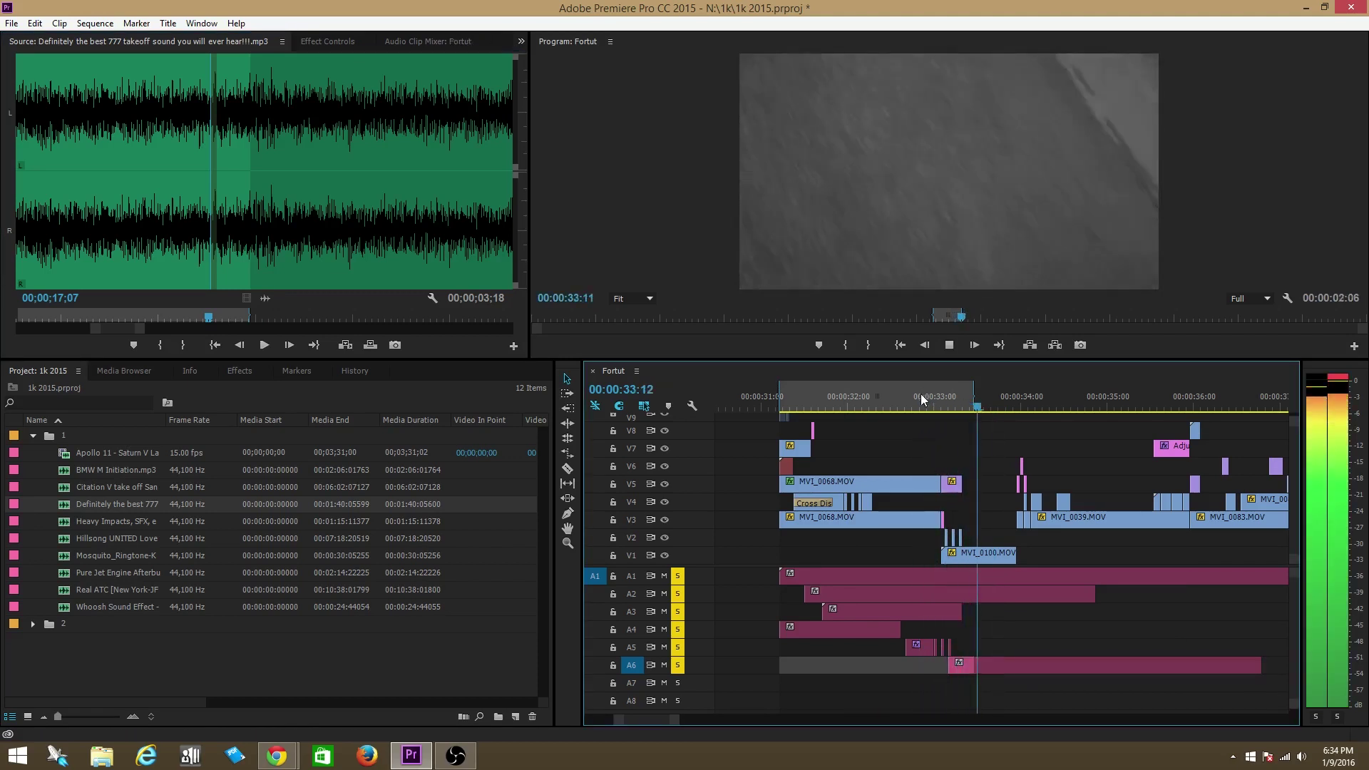
{"action": "key", "text": "space"}
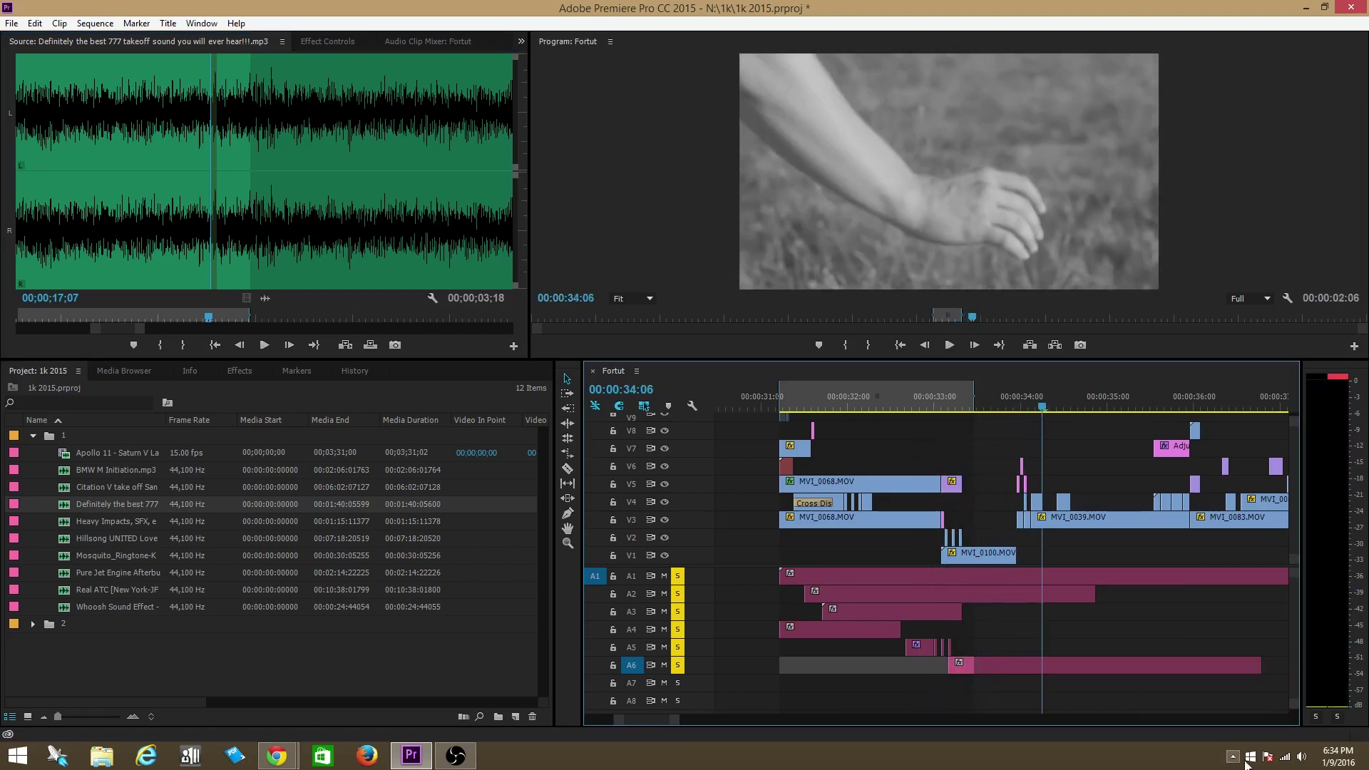
{"action": "left_click", "coordinate": [922, 396]}
{"action": "key", "text": "space"}
{"action": "key", "text": "space"}
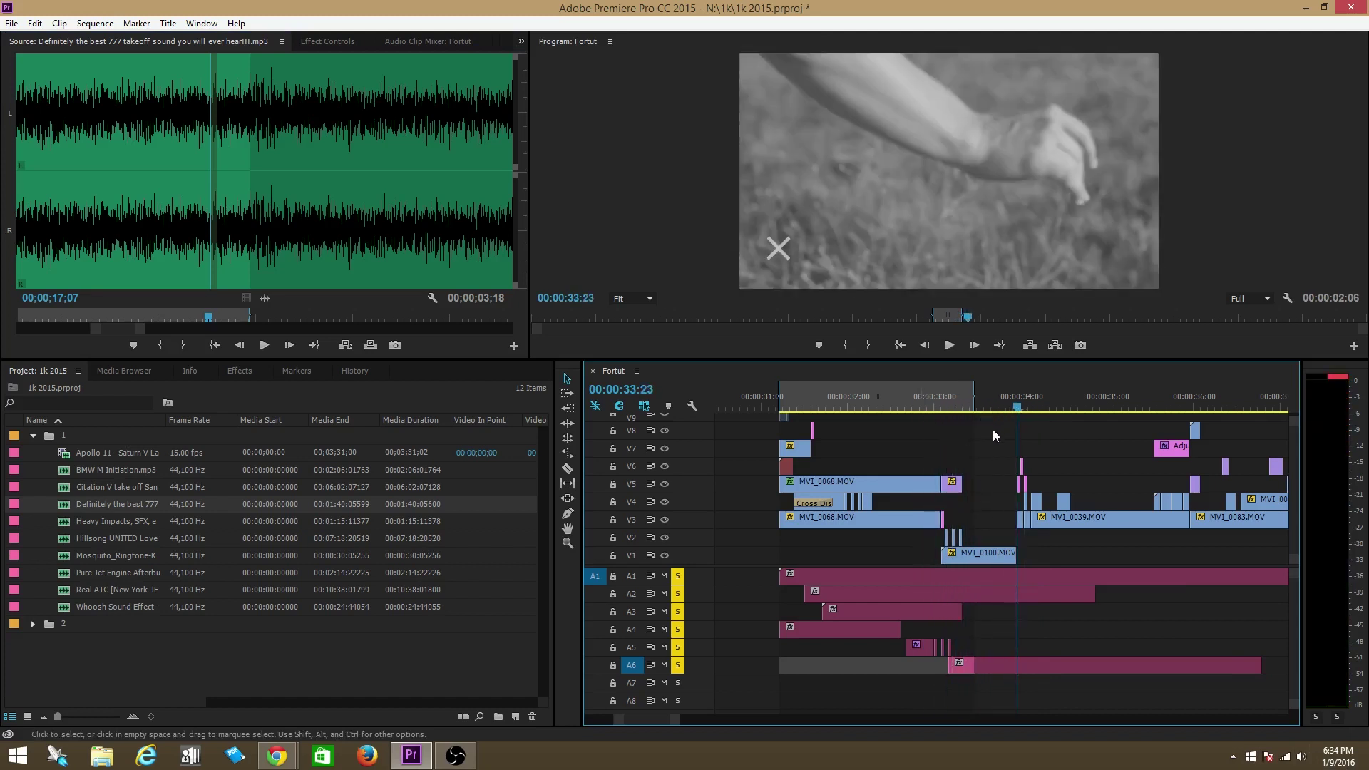
Trim the end of the takeoff clip on track A6 to 00:00:33:23 and play the mix through it.
{"action": "left_click_drag", "start_coordinate": [1097, 656], "coordinate": [1018, 656]}
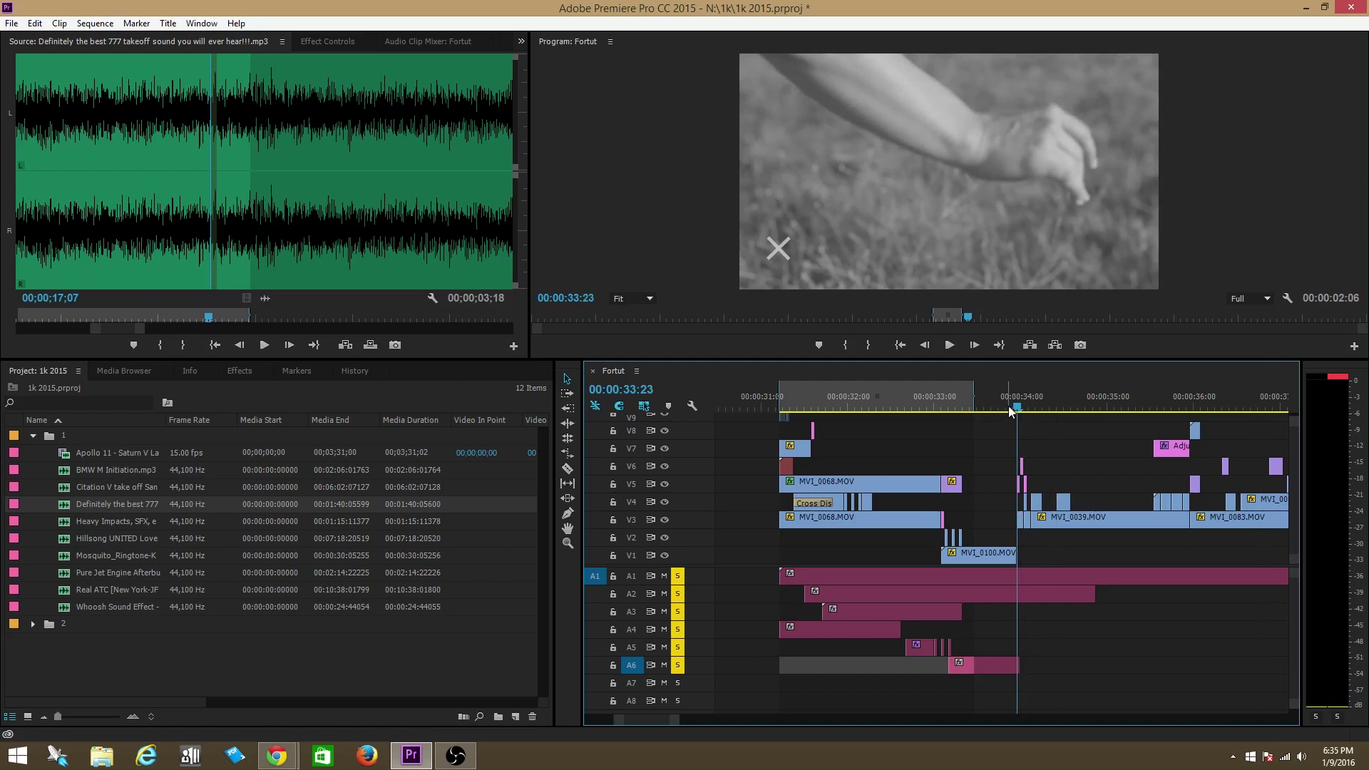
{"action": "left_click", "coordinate": [892, 402]}
{"action": "key", "text": "space"}
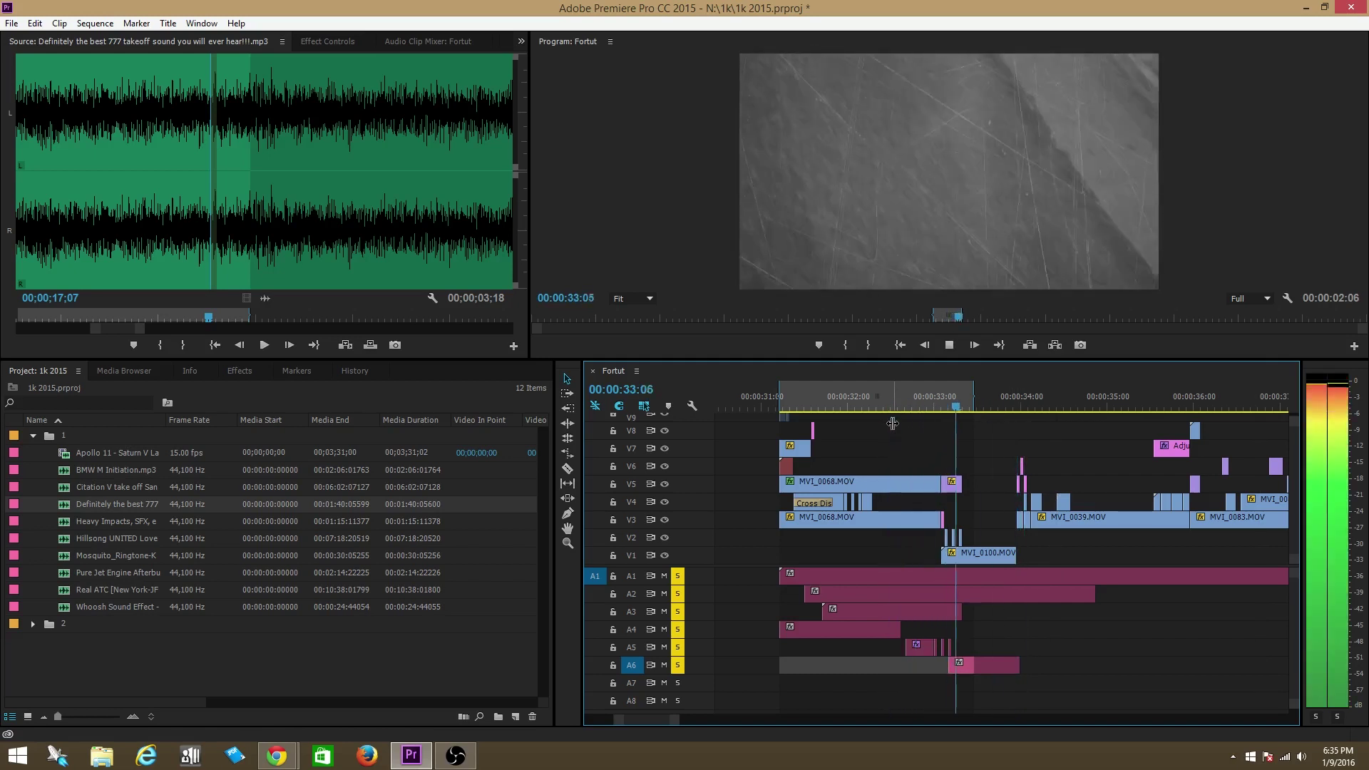
{"action": "left_click", "coordinate": [891, 405]}
{"action": "left_click", "coordinate": [784, 405]}
{"action": "key", "text": "space"}
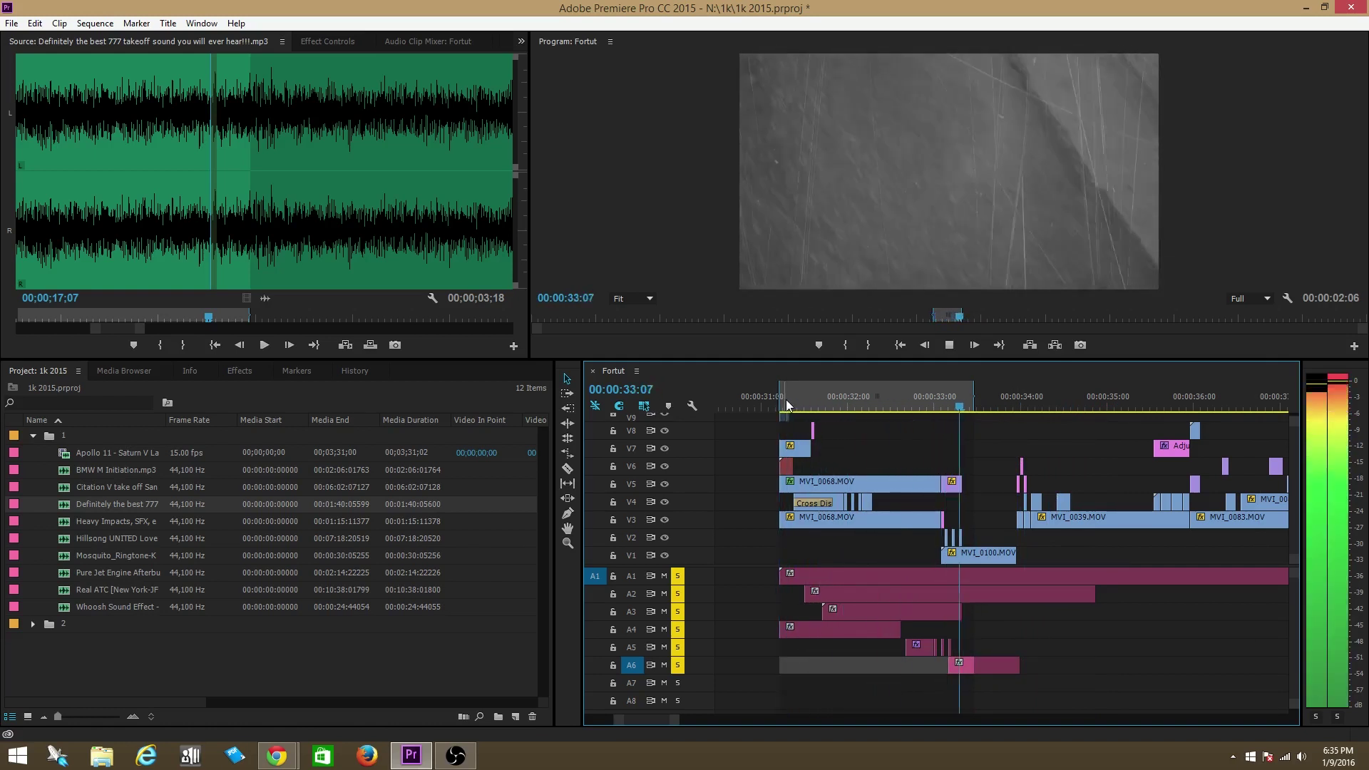
{"action": "key", "text": "space"}
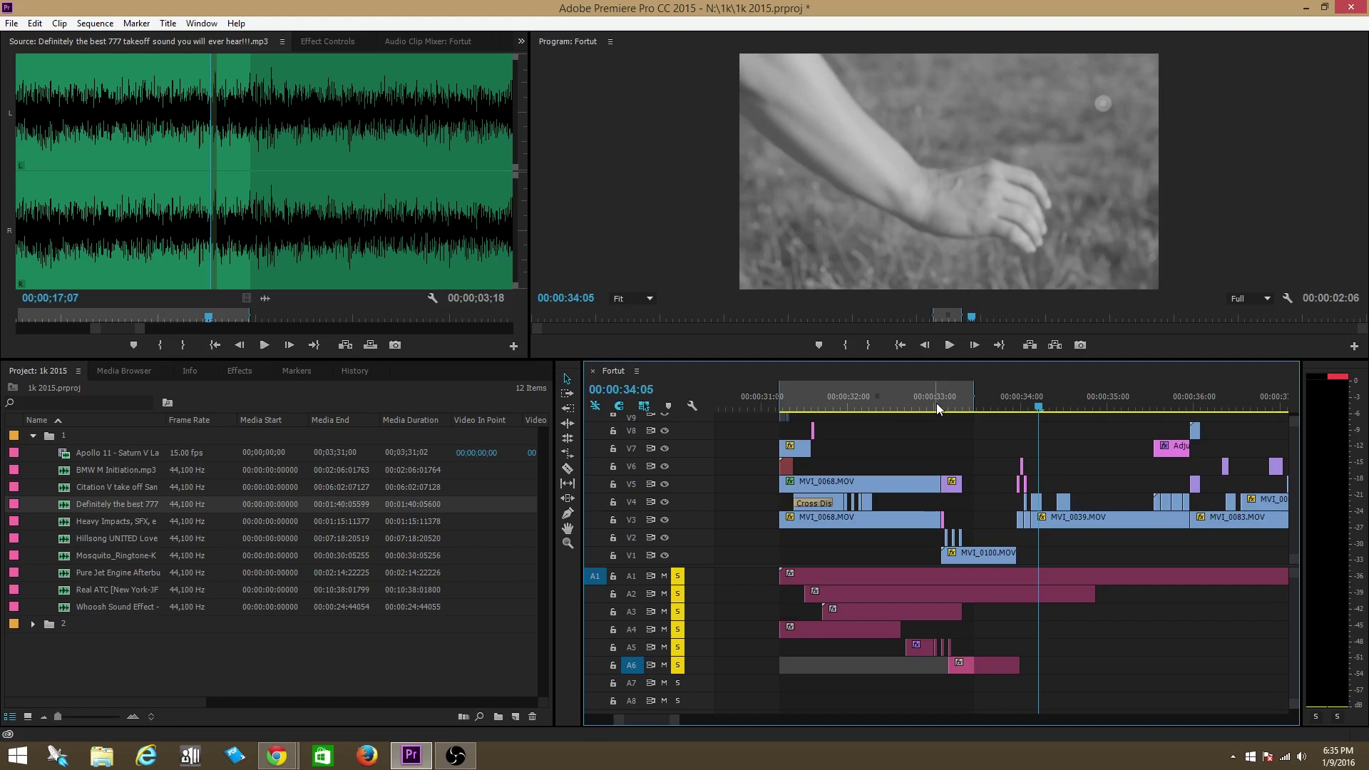
Check the picture and sound between about 00:00:33:08 and 00:00:33:21 to judge how the takeoff sound fits the shot.
{"action": "left_click_drag", "start_coordinate": [936, 398], "coordinate": [969, 401]}
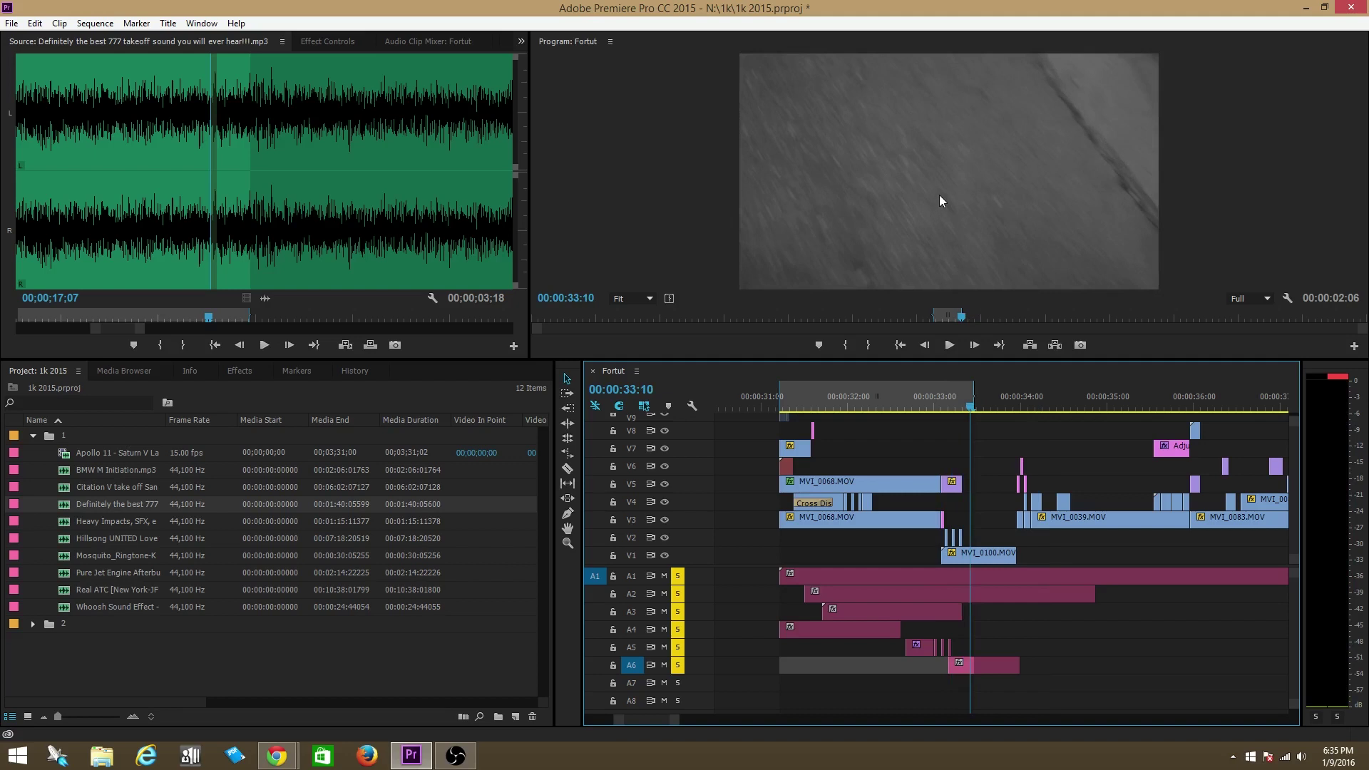
{"action": "left_click_drag", "start_coordinate": [963, 404], "coordinate": [982, 396]}
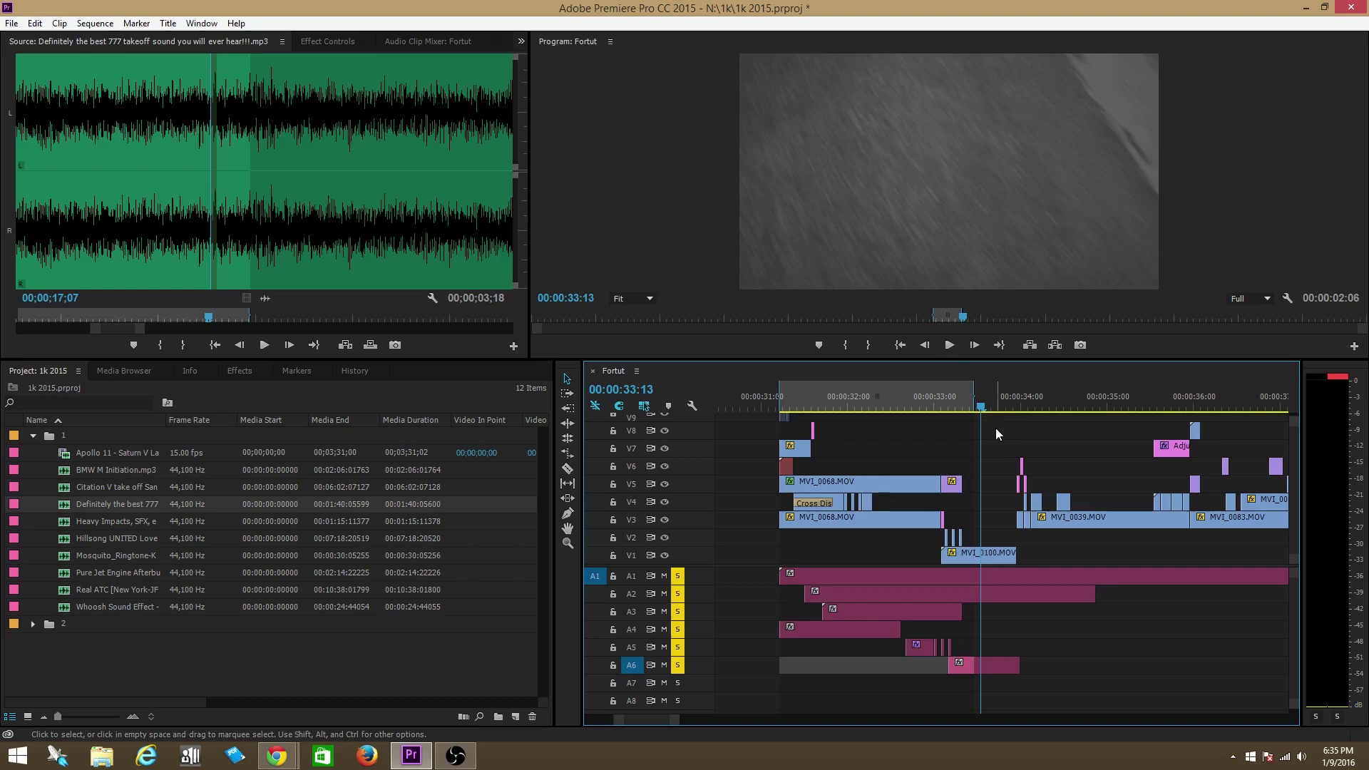
{"action": "left_click", "coordinate": [845, 405]}
{"action": "key", "text": "space"}
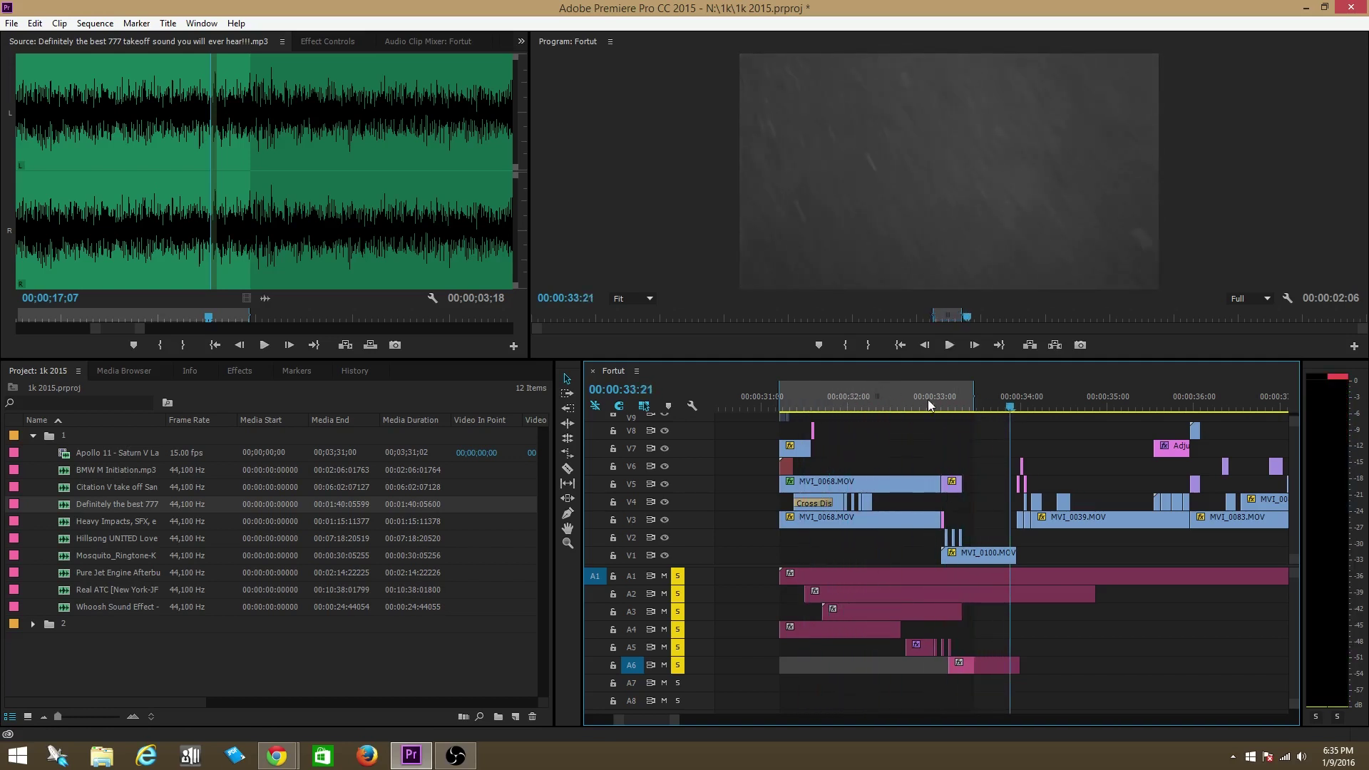
{"action": "left_click", "coordinate": [968, 406]}
{"action": "left_click_drag", "start_coordinate": [970, 412], "coordinate": [962, 411]}
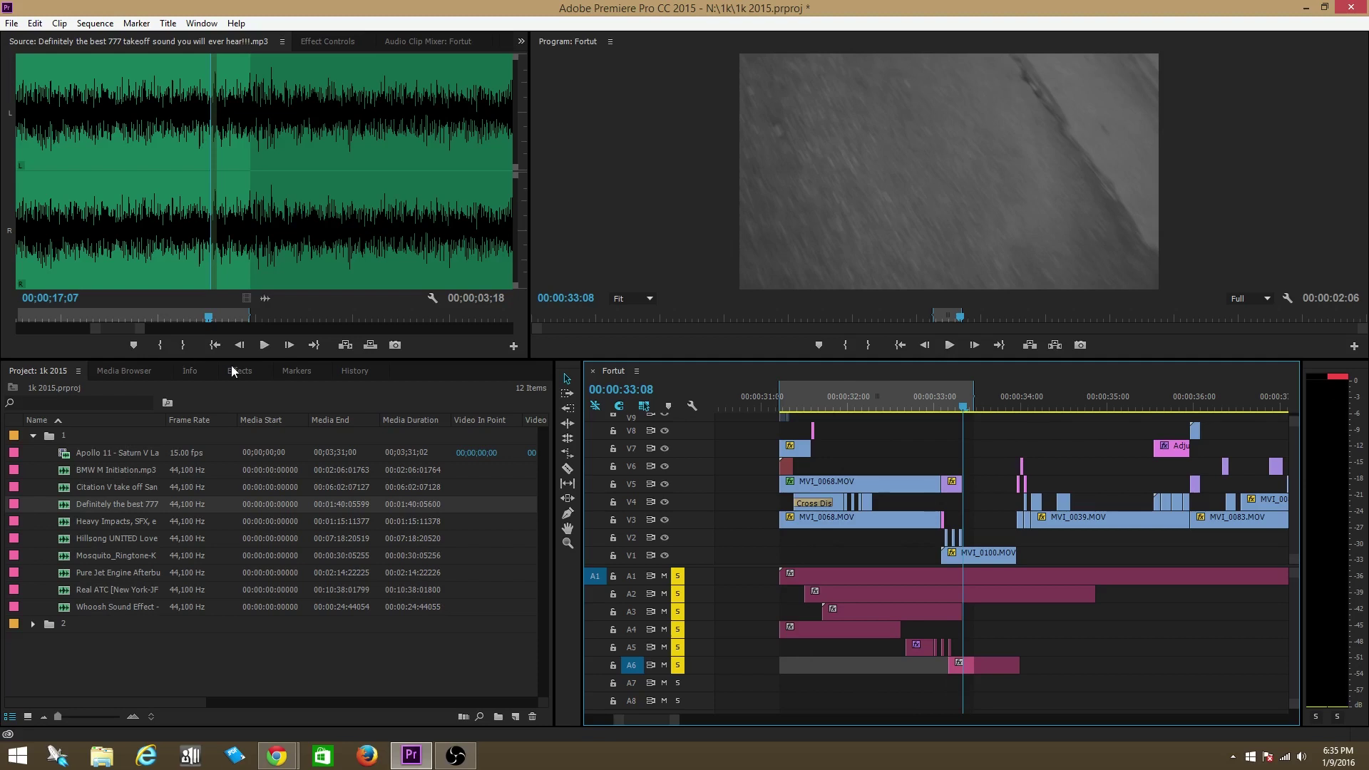
Slow the takeoff clip on track A6 to 80% speed and play the mix through it.
{"action": "right_click", "coordinate": [982, 662]}
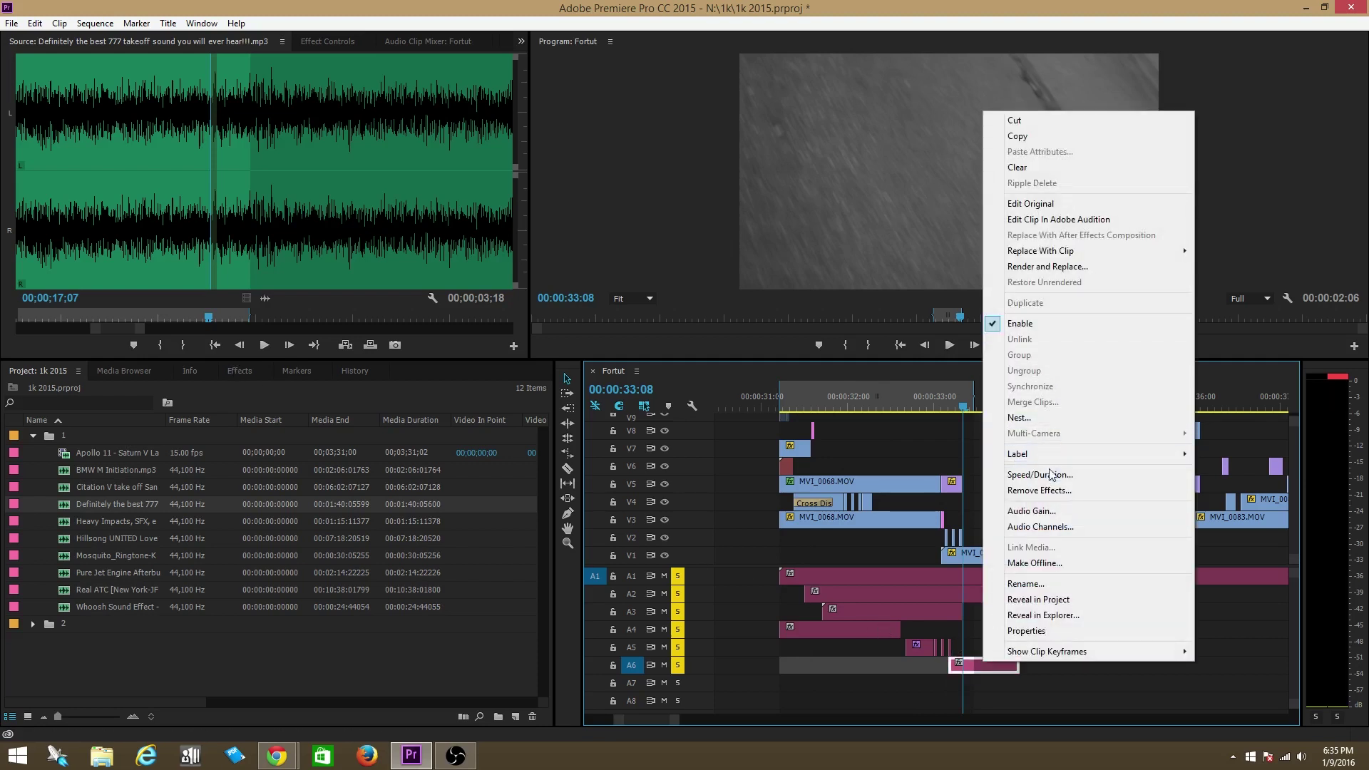
{"action": "left_click", "coordinate": [1049, 475]}
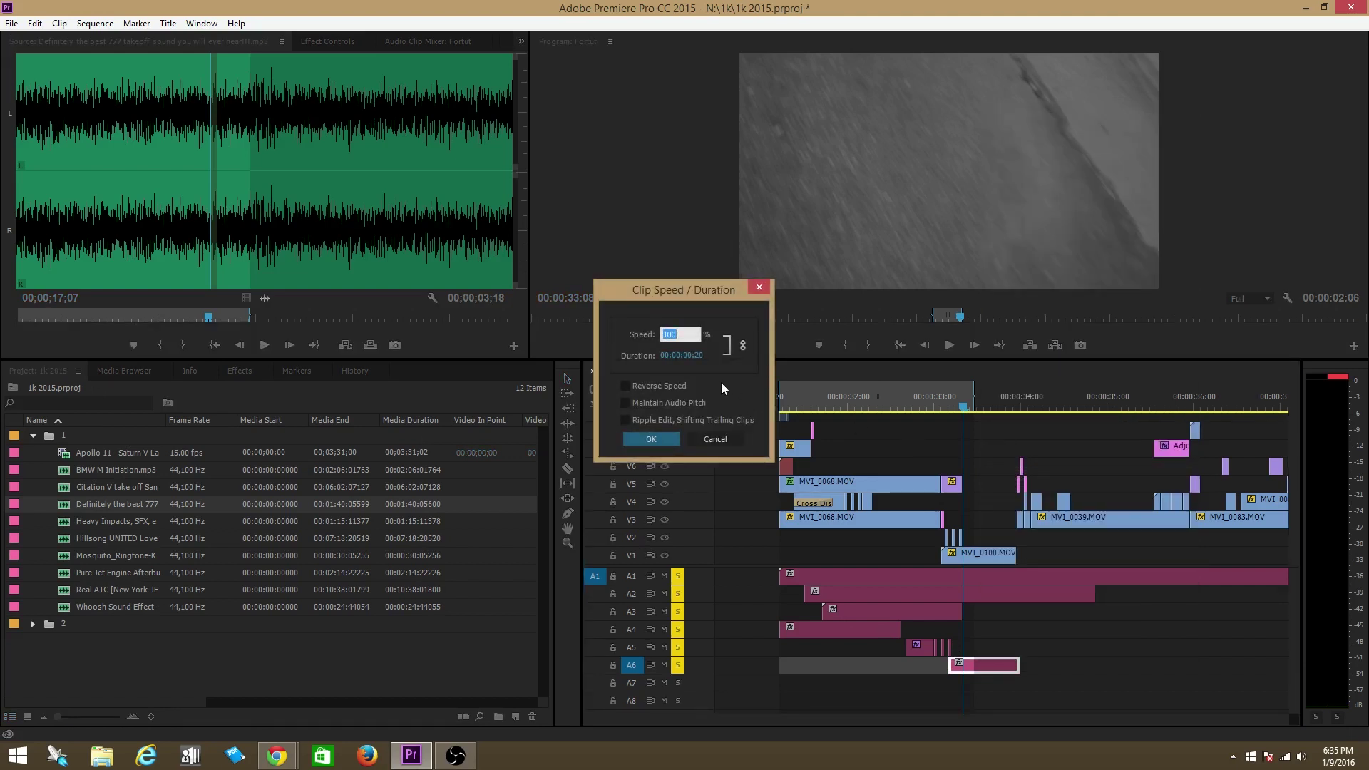
{"action": "type", "text": "80"}
{"action": "left_click", "coordinate": [651, 440]}
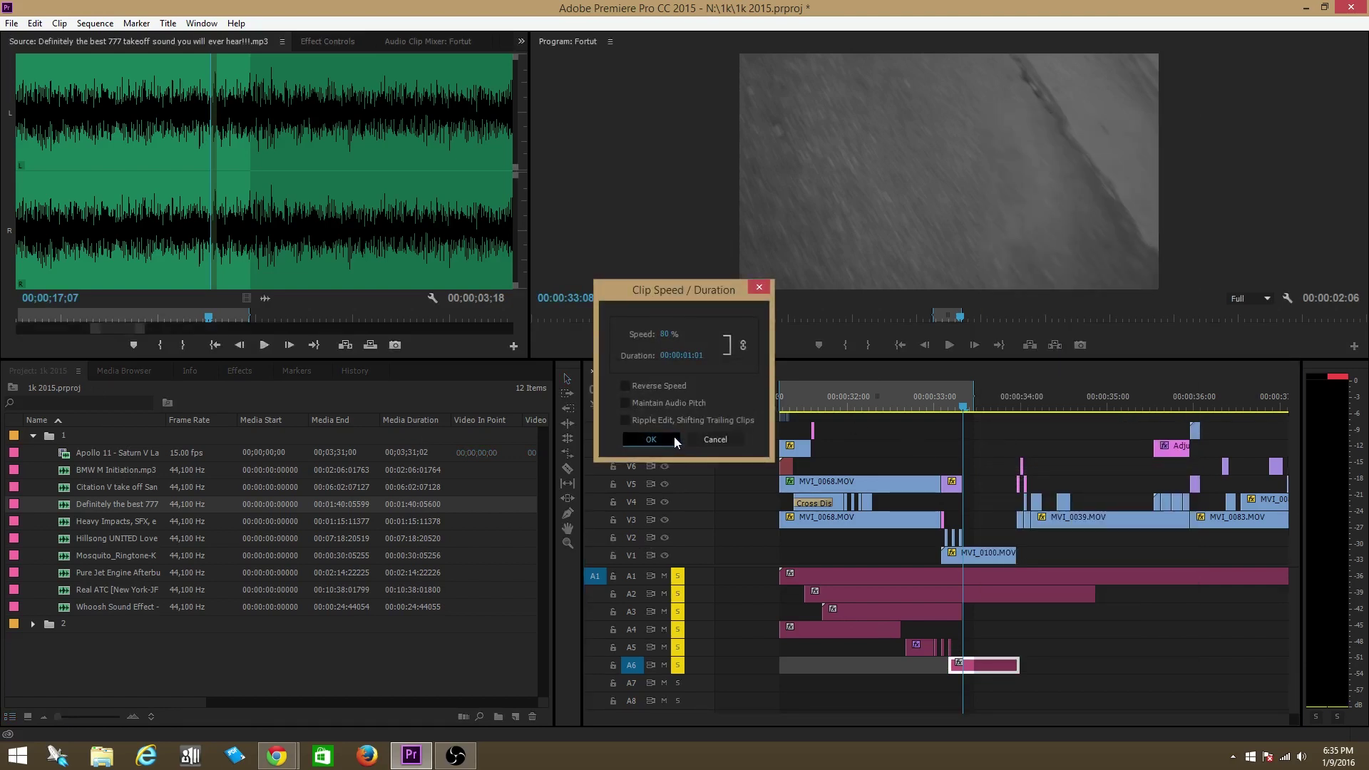
{"action": "left_click", "coordinate": [920, 406]}
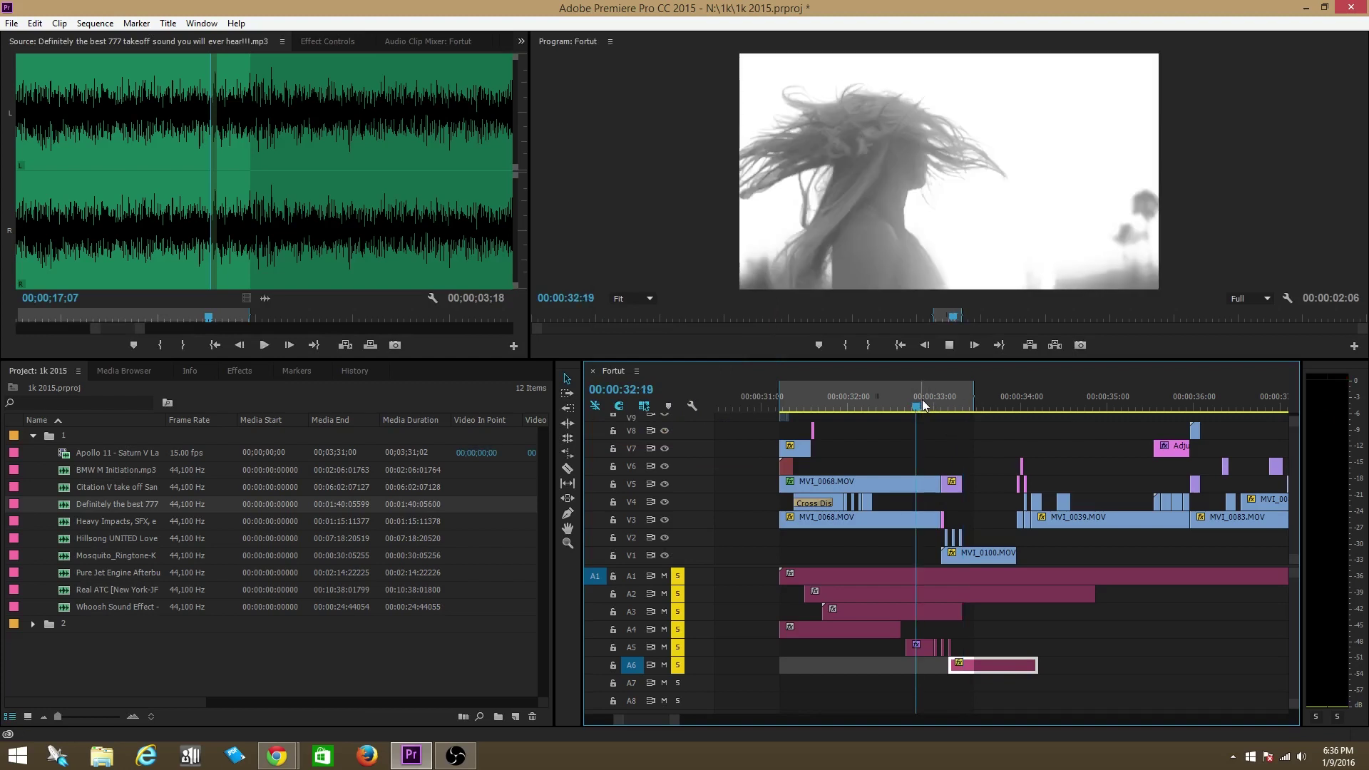
{"action": "key", "text": "space"}
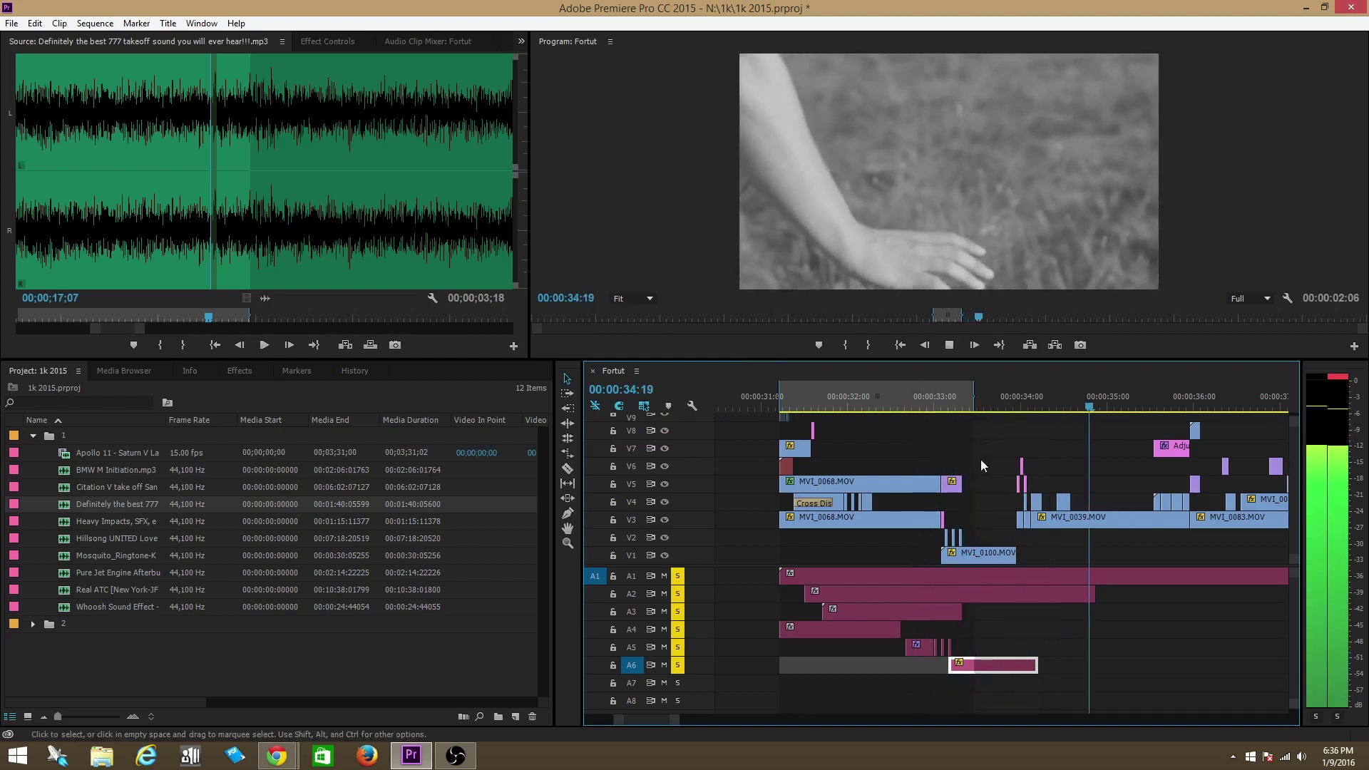
{"action": "left_click", "coordinate": [849, 404]}
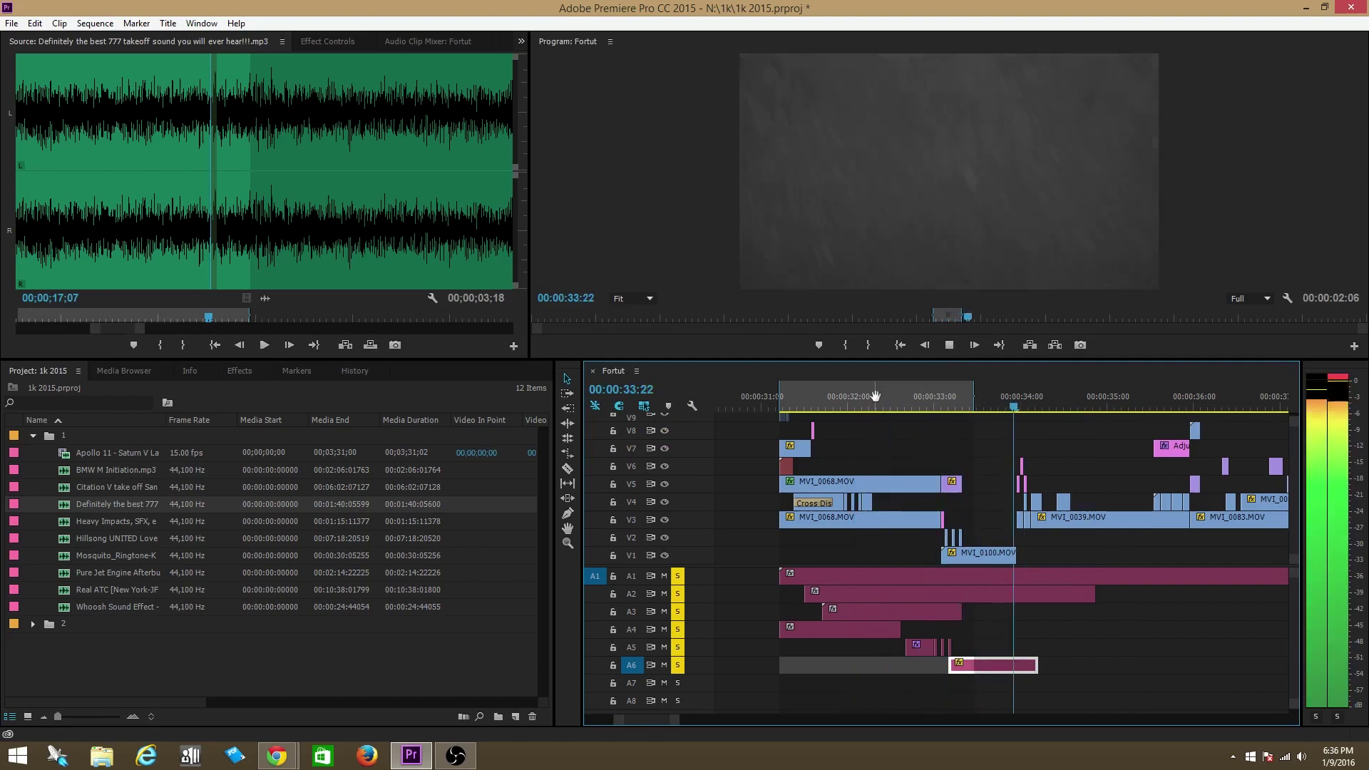
{"action": "key", "text": "space"}
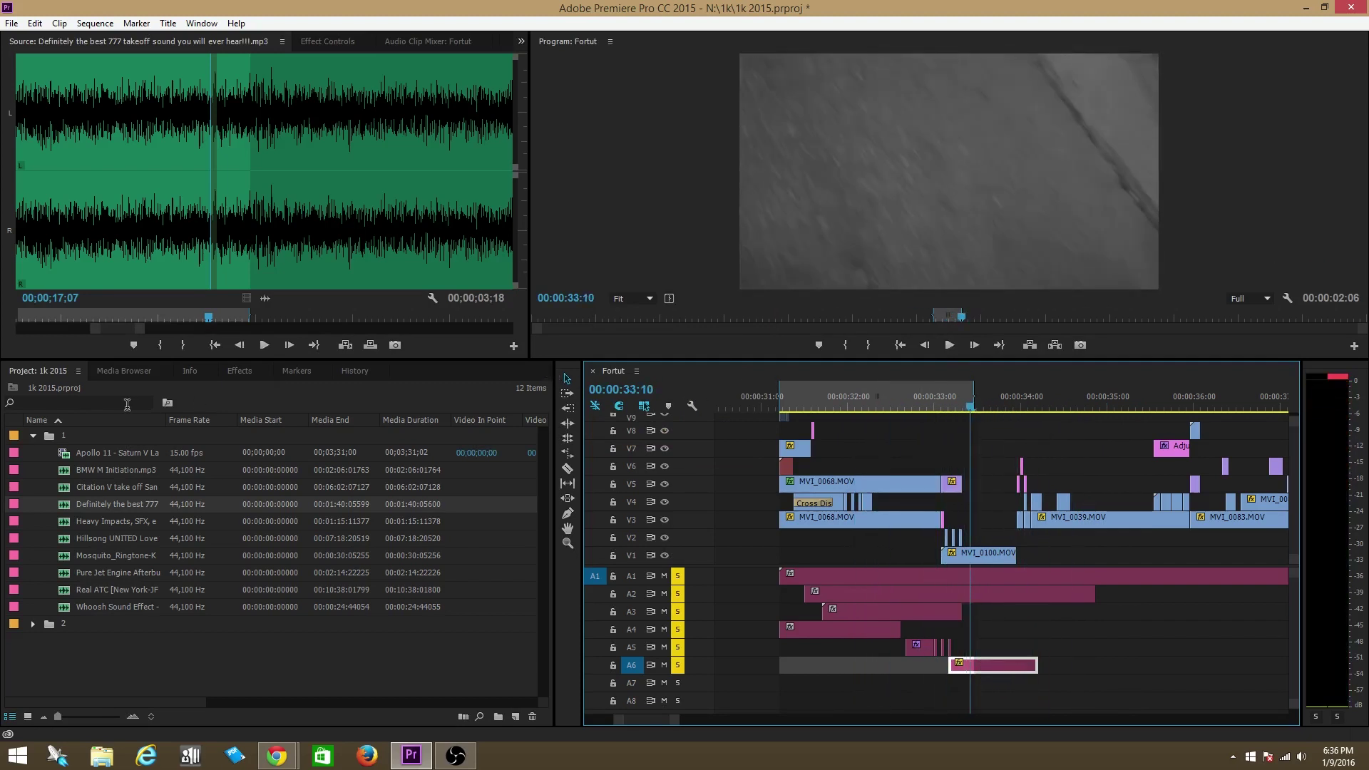
Apply the Lowpass effect to the A6 takeoff clip, lower its cutoff to about 904 Hz, and play the result.
{"action": "left_click", "coordinate": [249, 369]}
{"action": "left_click_drag", "start_coordinate": [424, 478], "coordinate": [974, 667]}
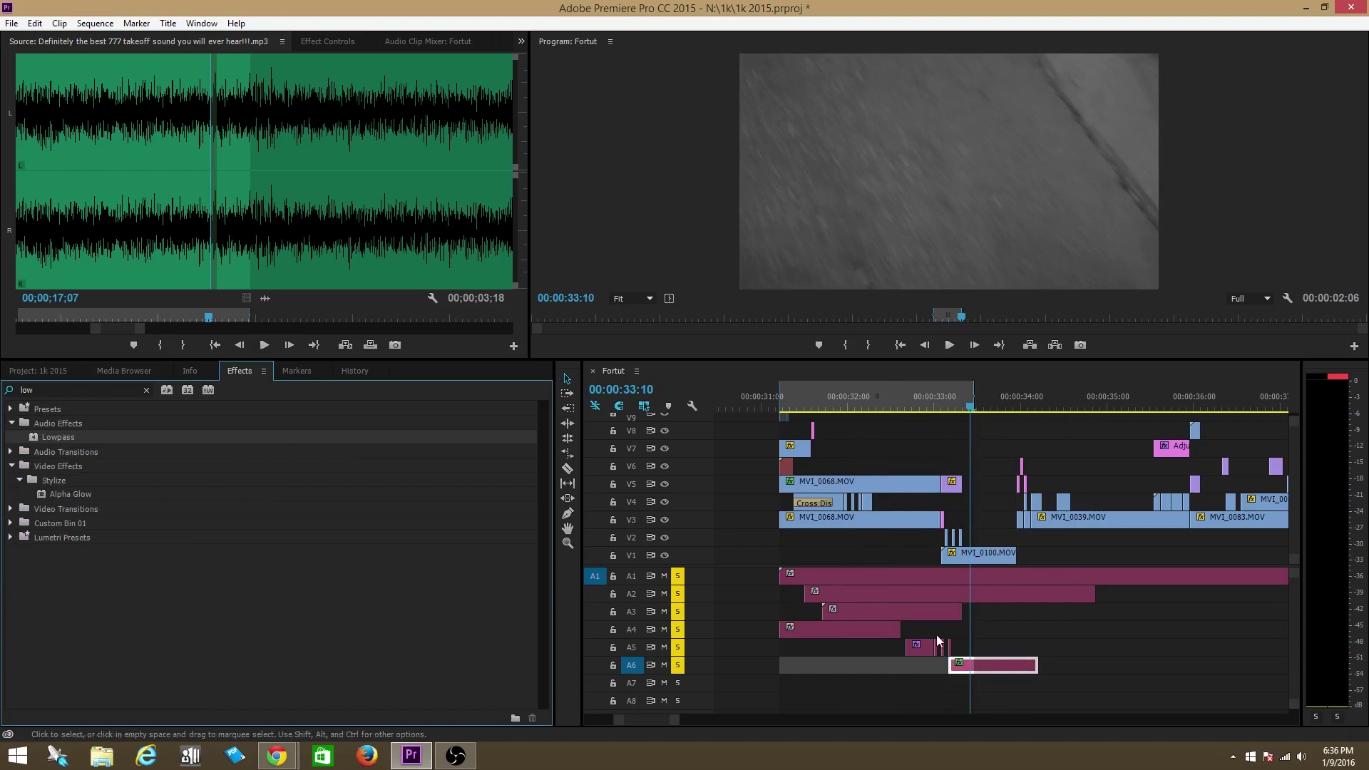
{"action": "left_click", "coordinate": [320, 41]}
{"action": "left_click_drag", "start_coordinate": [178, 158], "coordinate": [136, 158]}
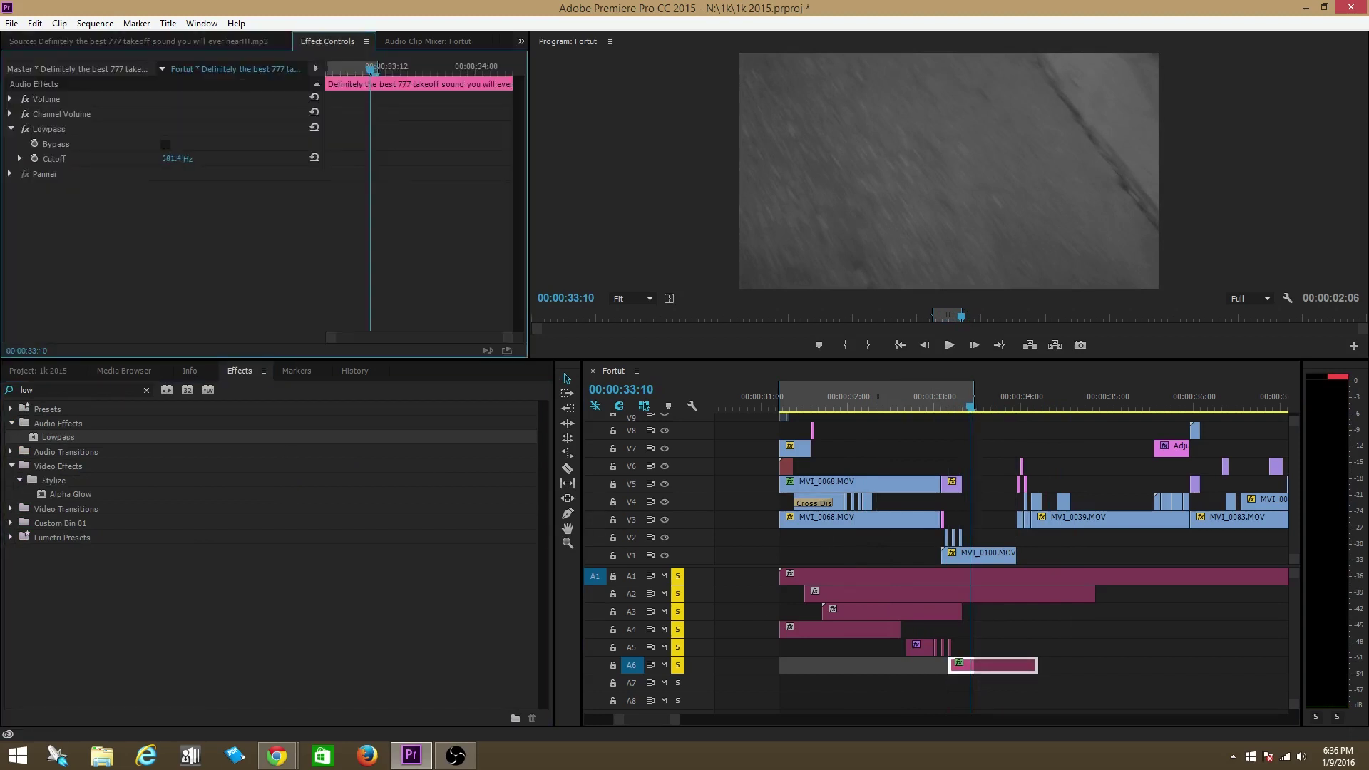
{"action": "left_click", "coordinate": [930, 398]}
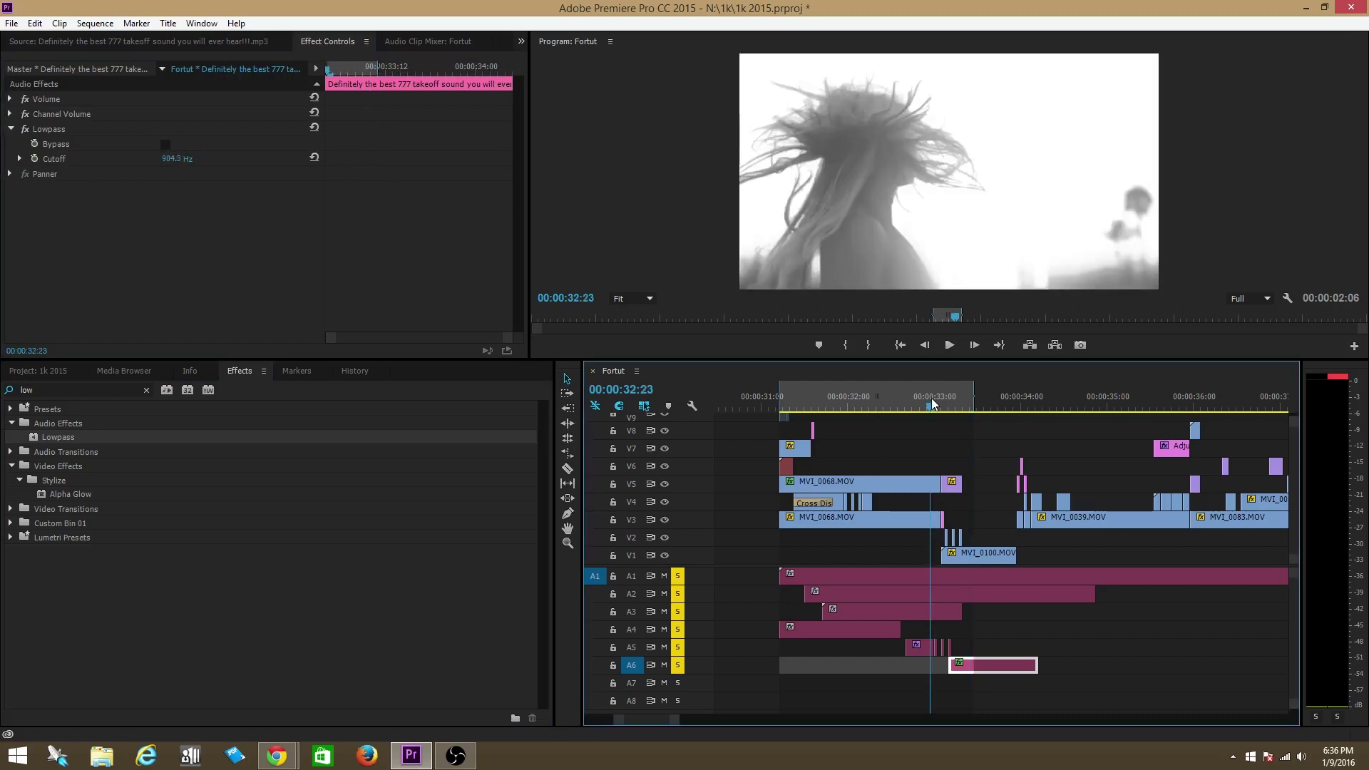
{"action": "key", "text": "space"}
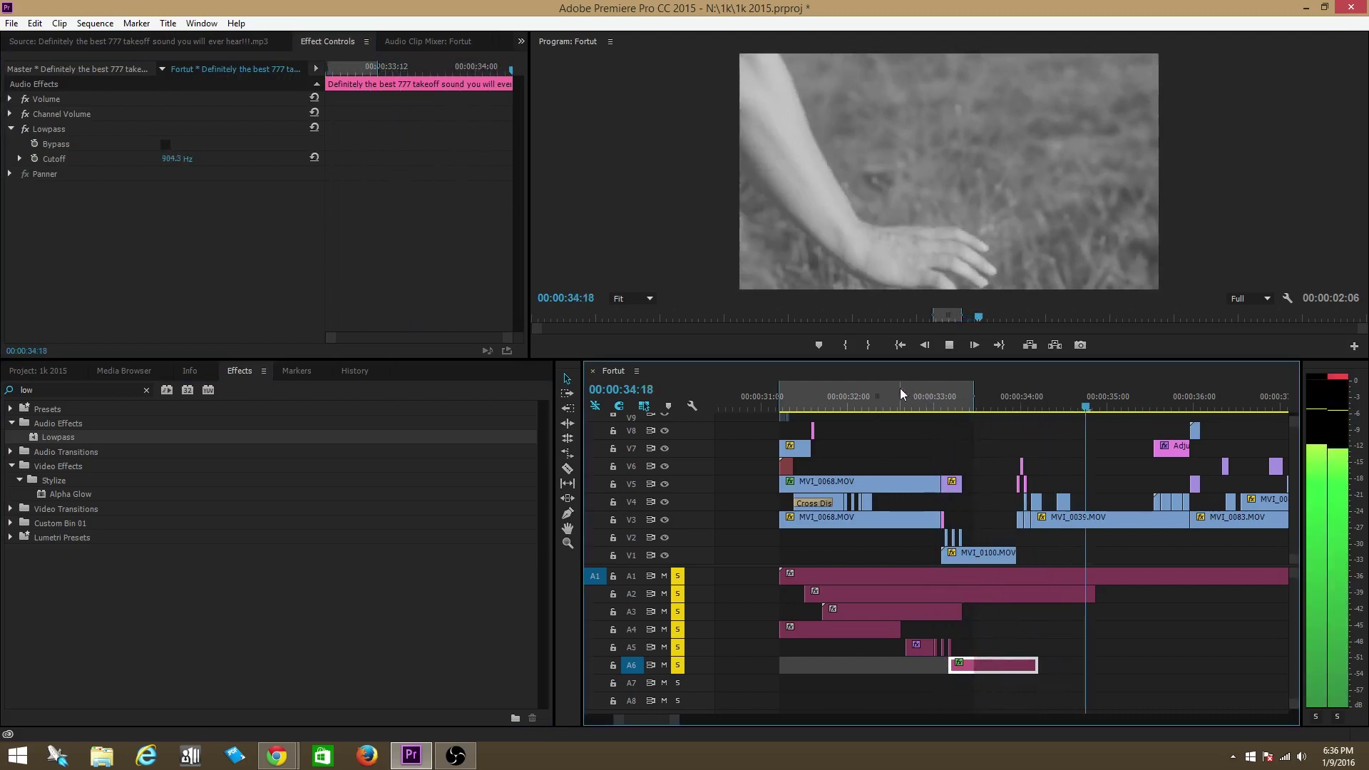
Listen to the mix with the low-passed takeoff sound, starting once inside the marked range and once from its beginning.
{"action": "left_click", "coordinate": [818, 391]}
{"action": "key", "text": "space"}
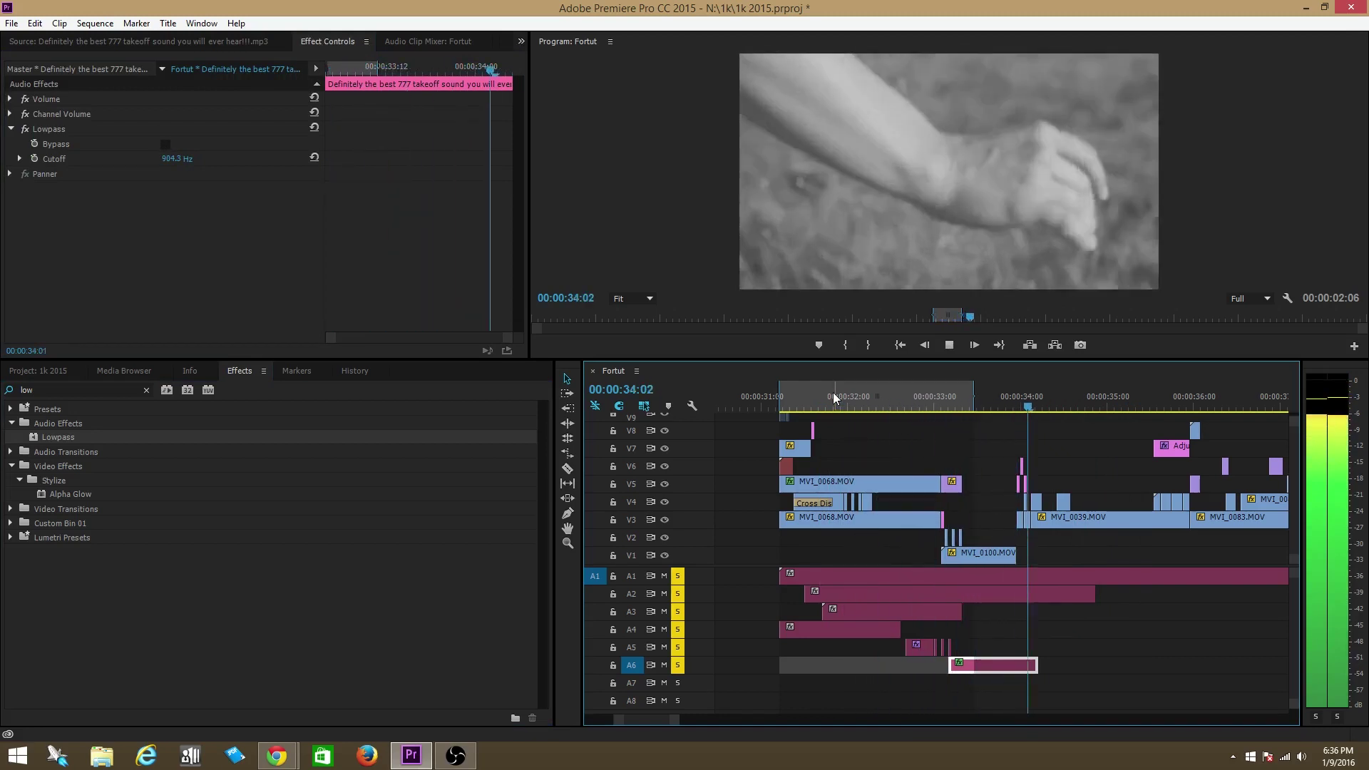
{"action": "key", "text": "space"}
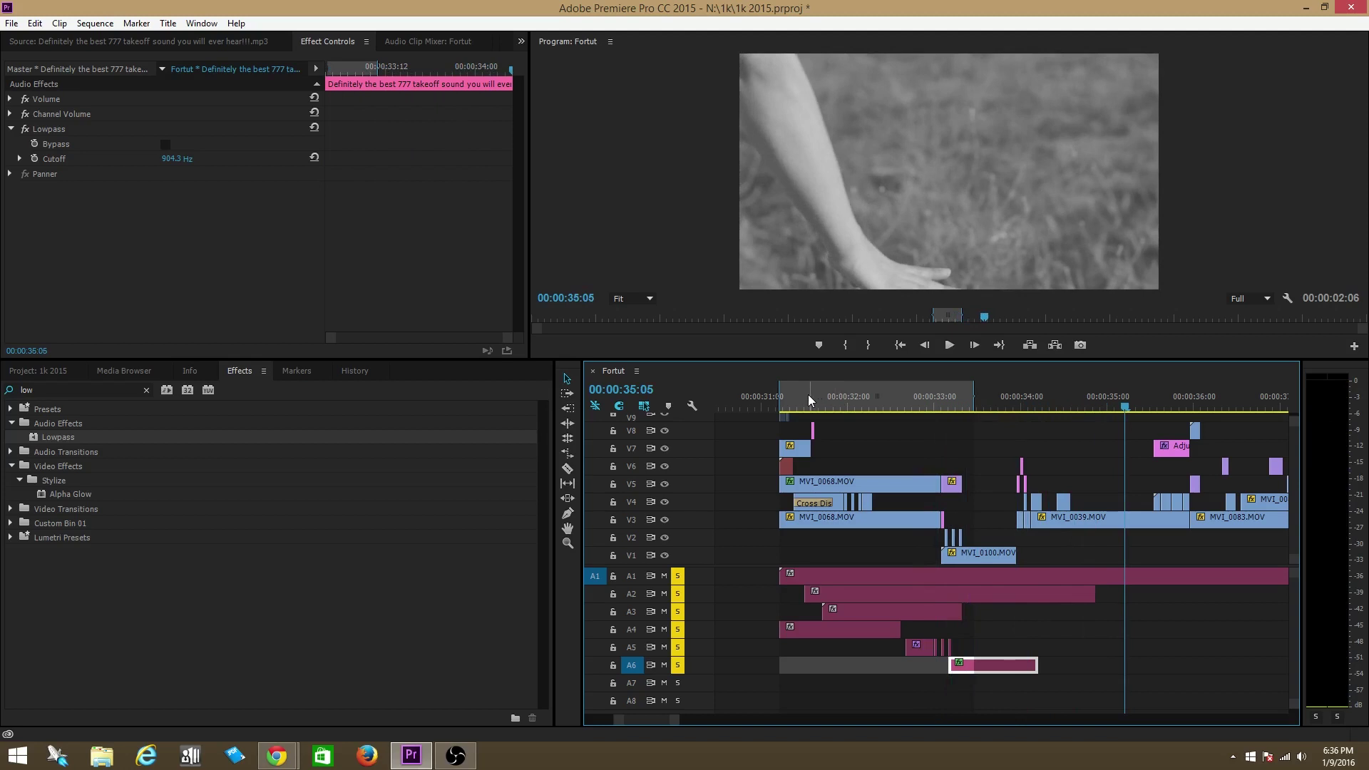
{"action": "mouse_move", "coordinate": [807, 397]}
{"action": "left_mouse_down"}
{"action": "mouse_move", "coordinate": [770, 404]}
{"action": "mouse_move", "coordinate": [782, 404]}
{"action": "left_mouse_up"}
{"action": "key", "text": "space"}
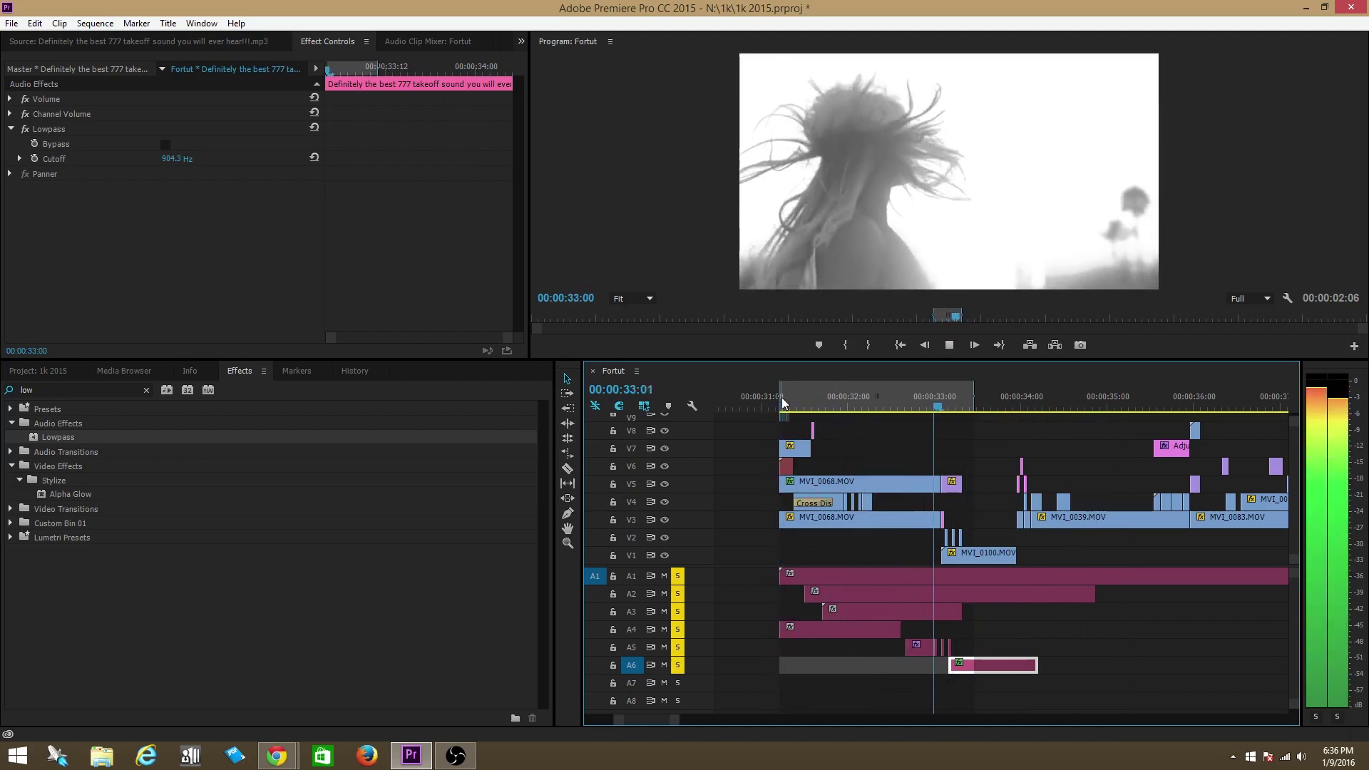
{"action": "key", "text": "space"}
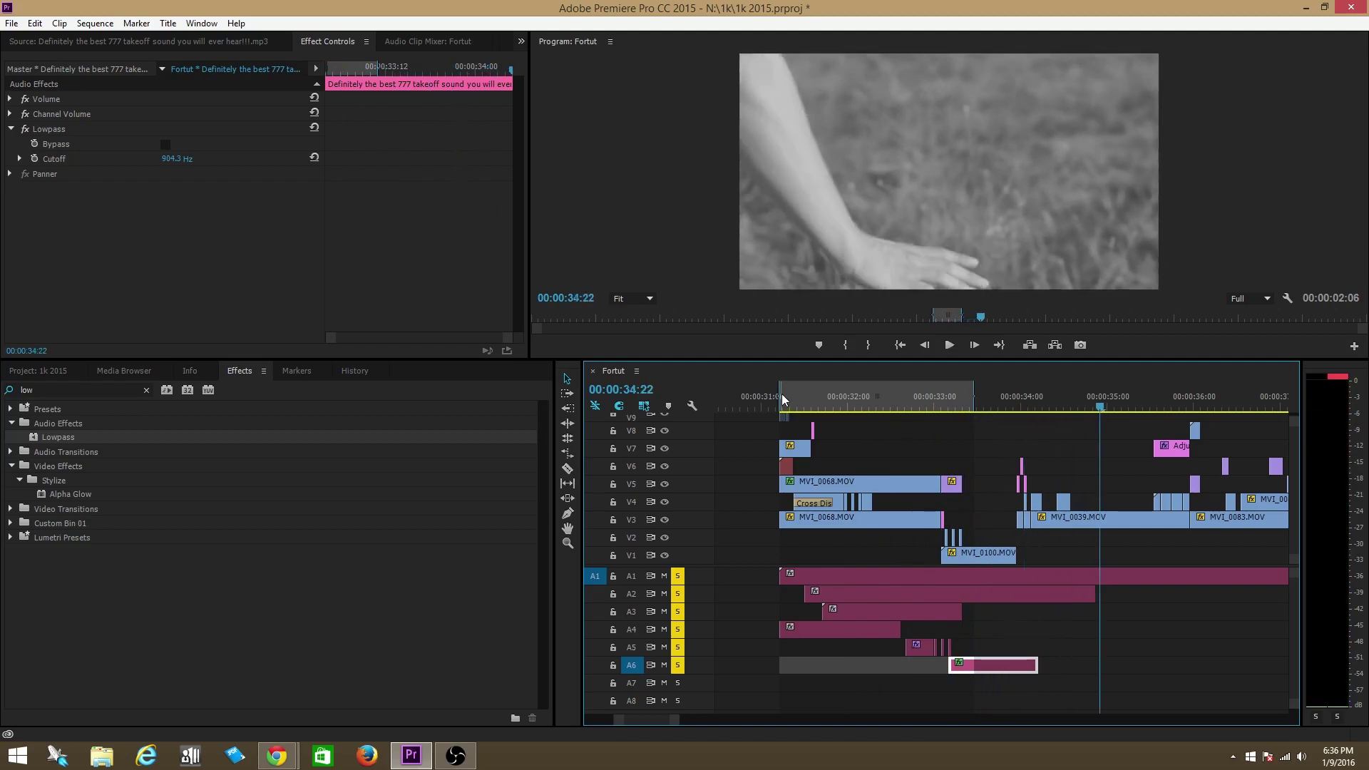
Show a wider stretch of the sequence and review the layered section from 00:00:31:07.
{"action": "key", "text": "minus"}
{"action": "key", "text": "minus"}
{"action": "key", "text": "minus"}
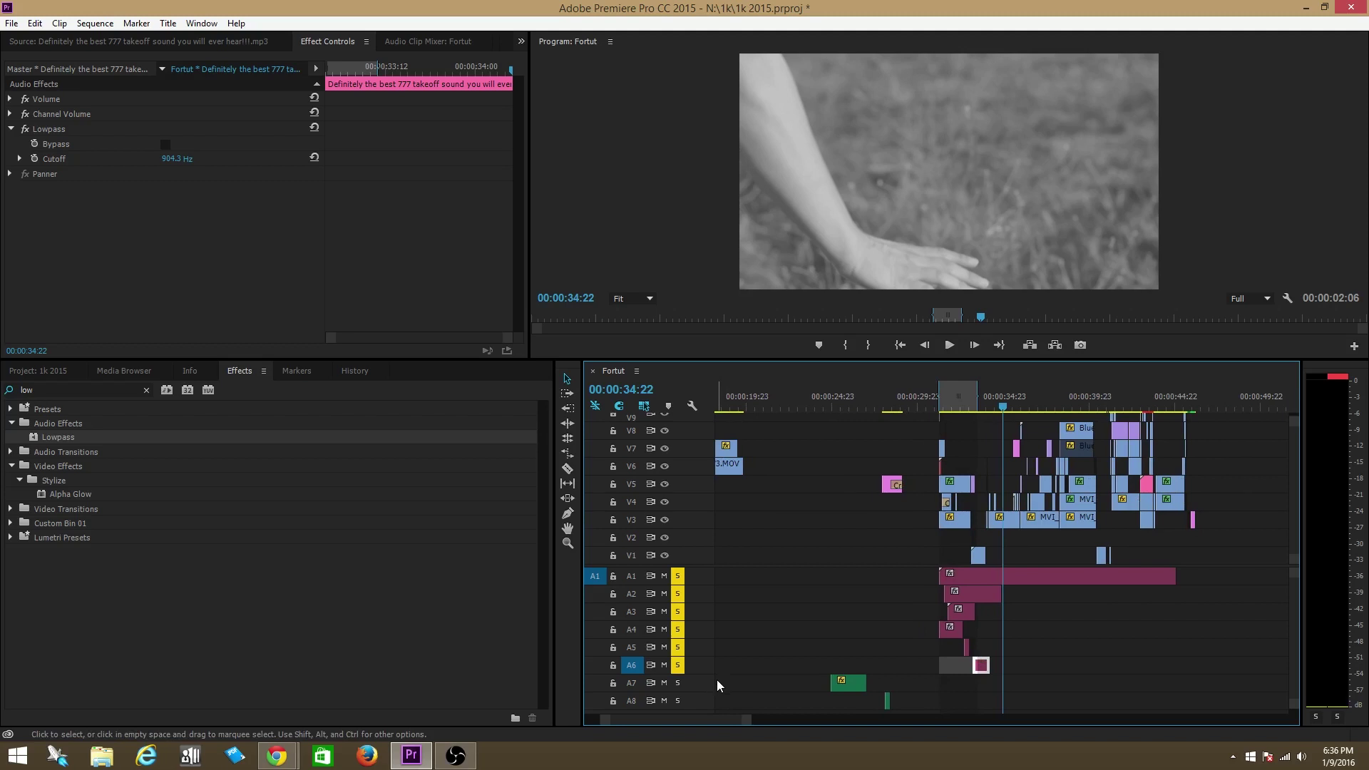
{"action": "left_click", "coordinate": [943, 405]}
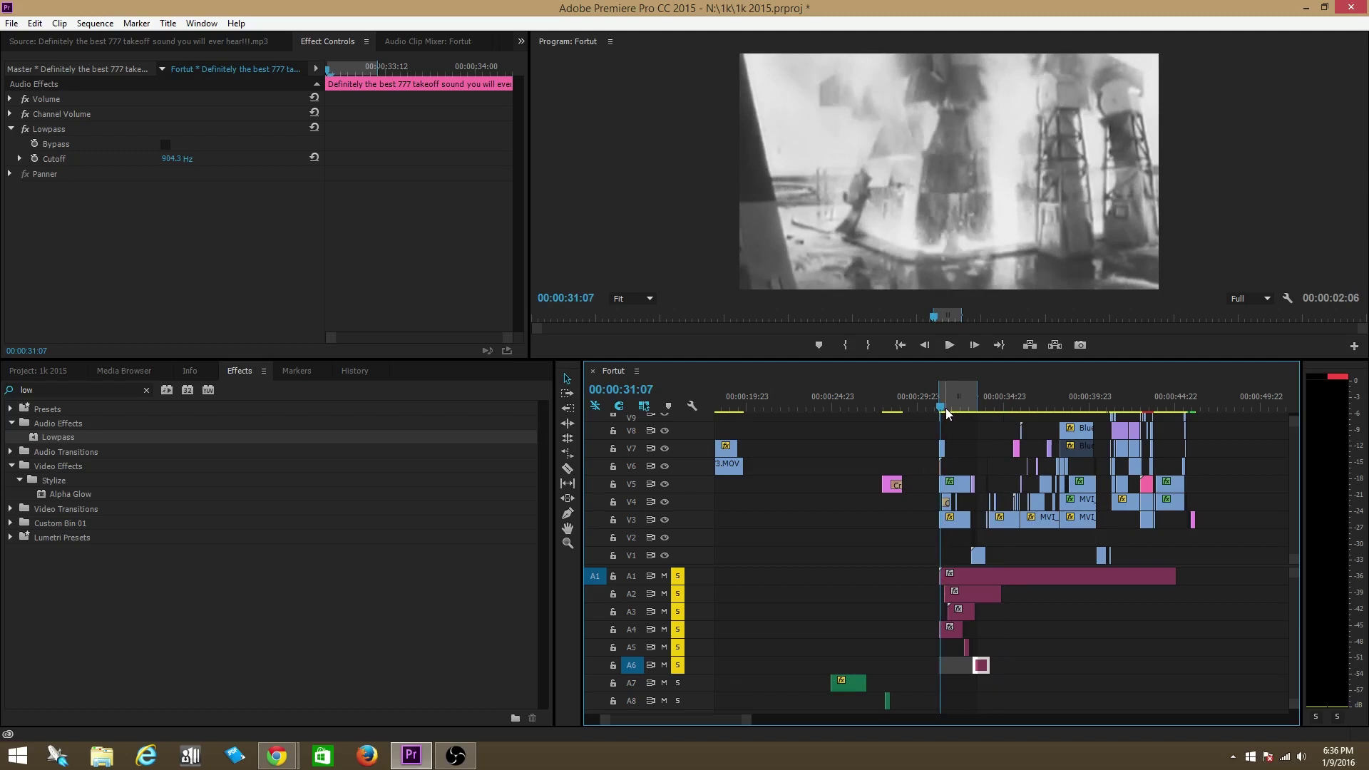
{"action": "key", "text": "space"}
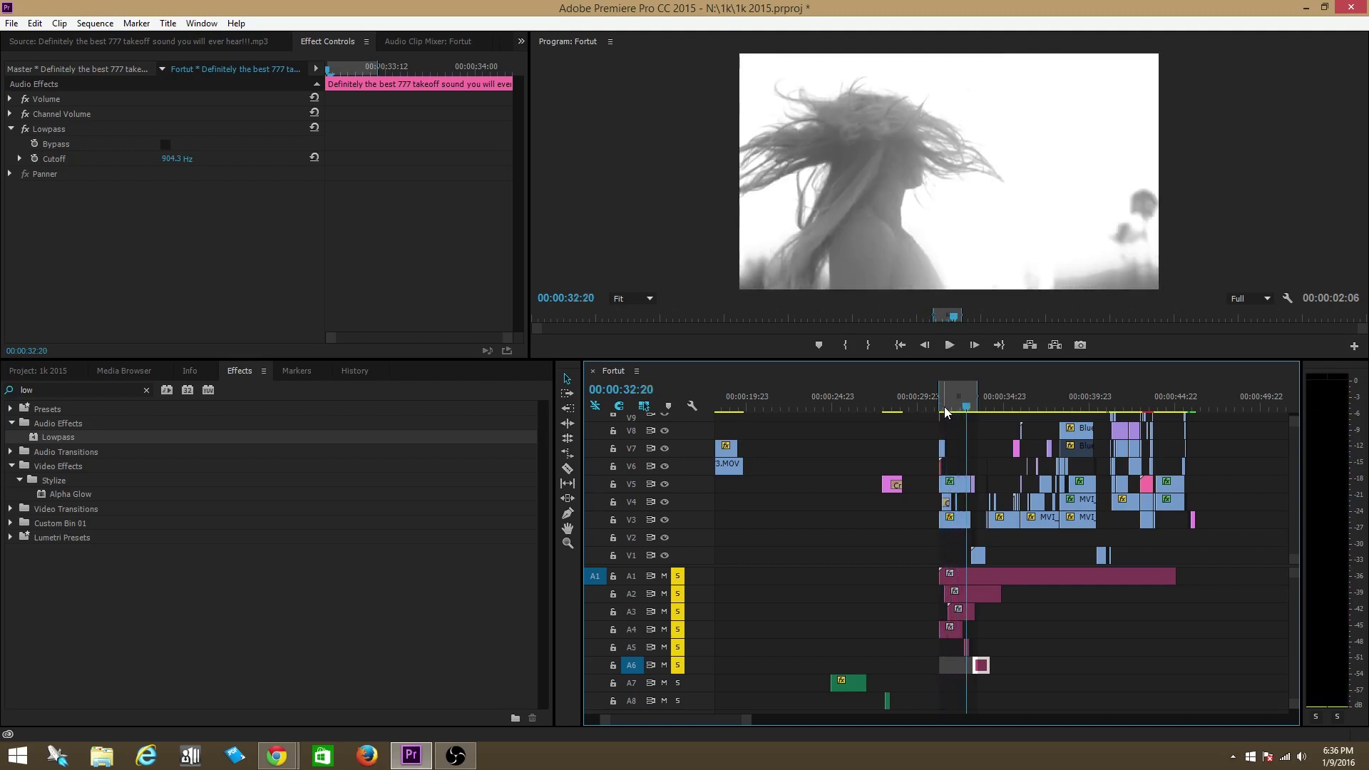
{"action": "left_click", "coordinate": [944, 405]}
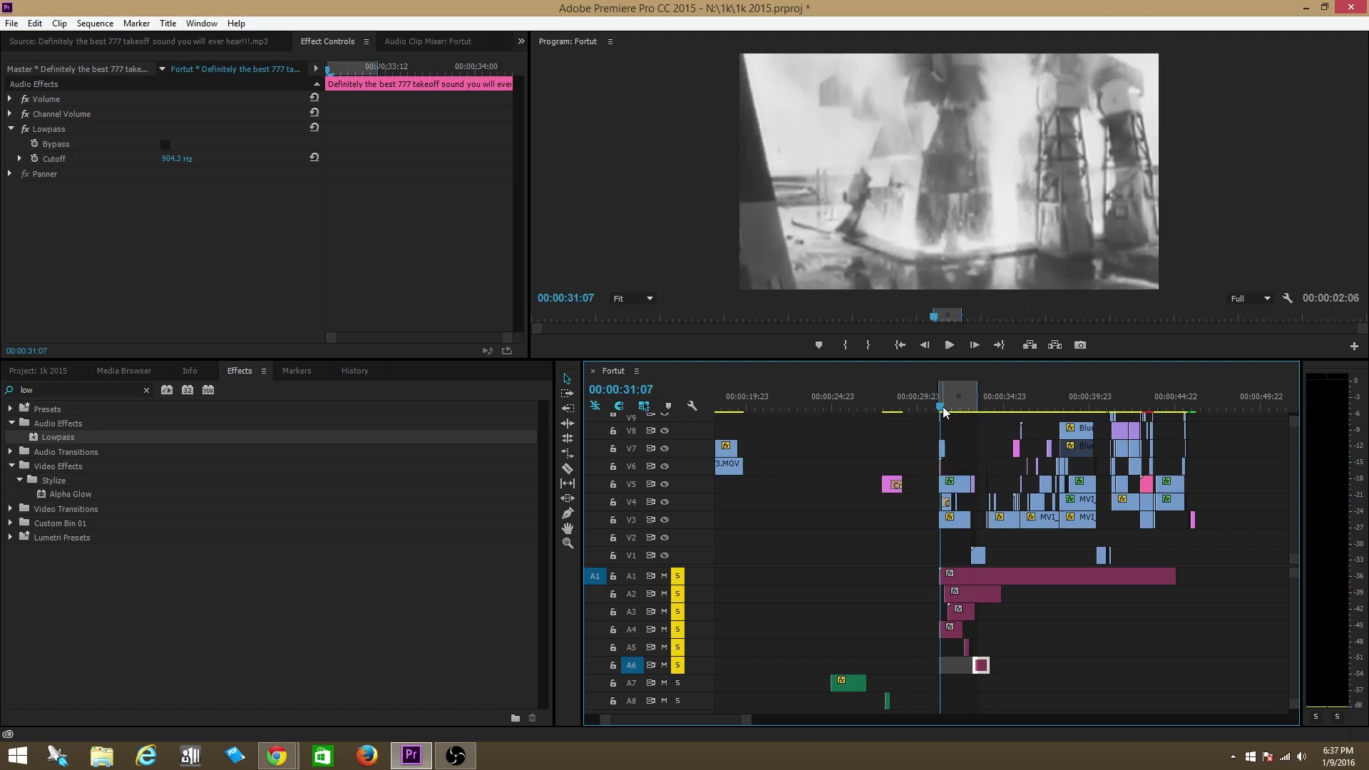
{"action": "left_click", "coordinate": [946, 408]}
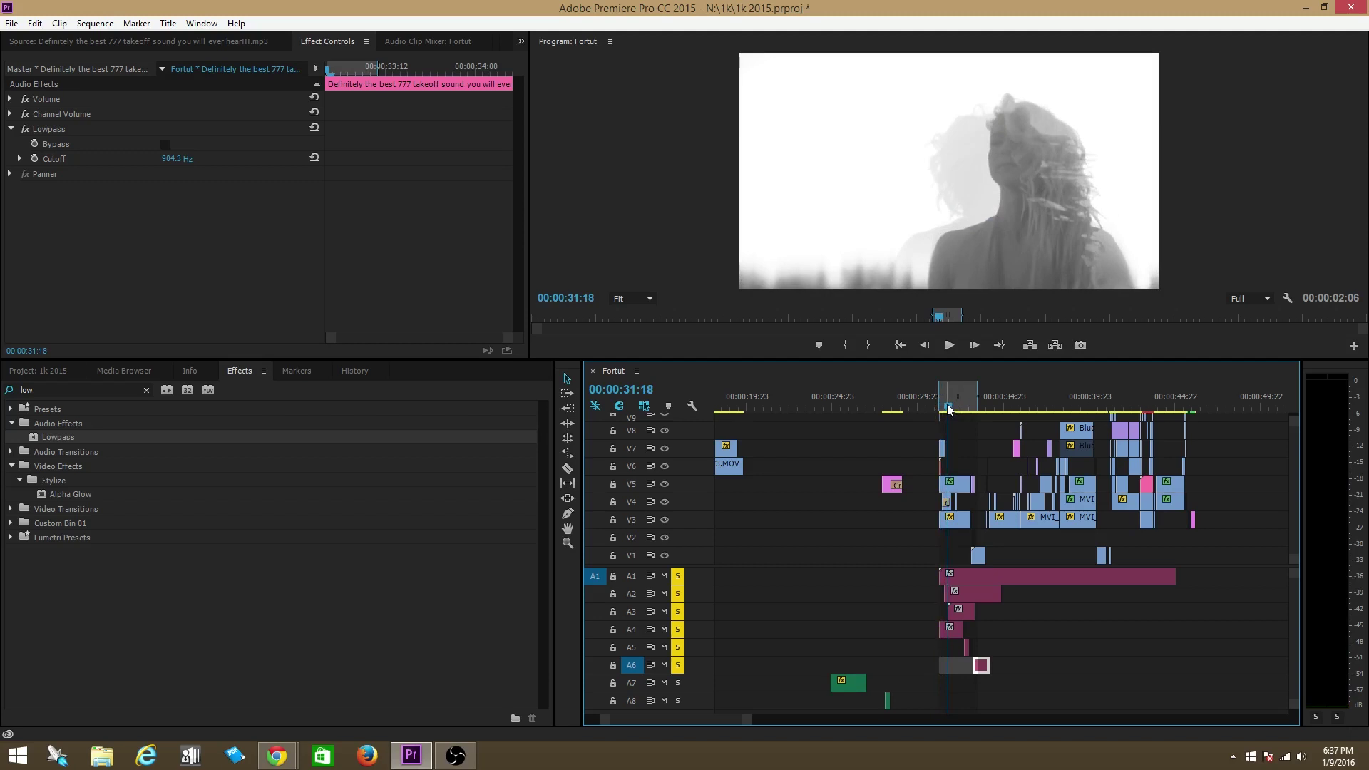
Save the project and play the layered mix from near the start of the marked range to about 00:00:38:16.
{"action": "key", "text": "ctrl+s"}
{"action": "left_click", "coordinate": [944, 405]}
{"action": "left_click", "coordinate": [950, 345]}
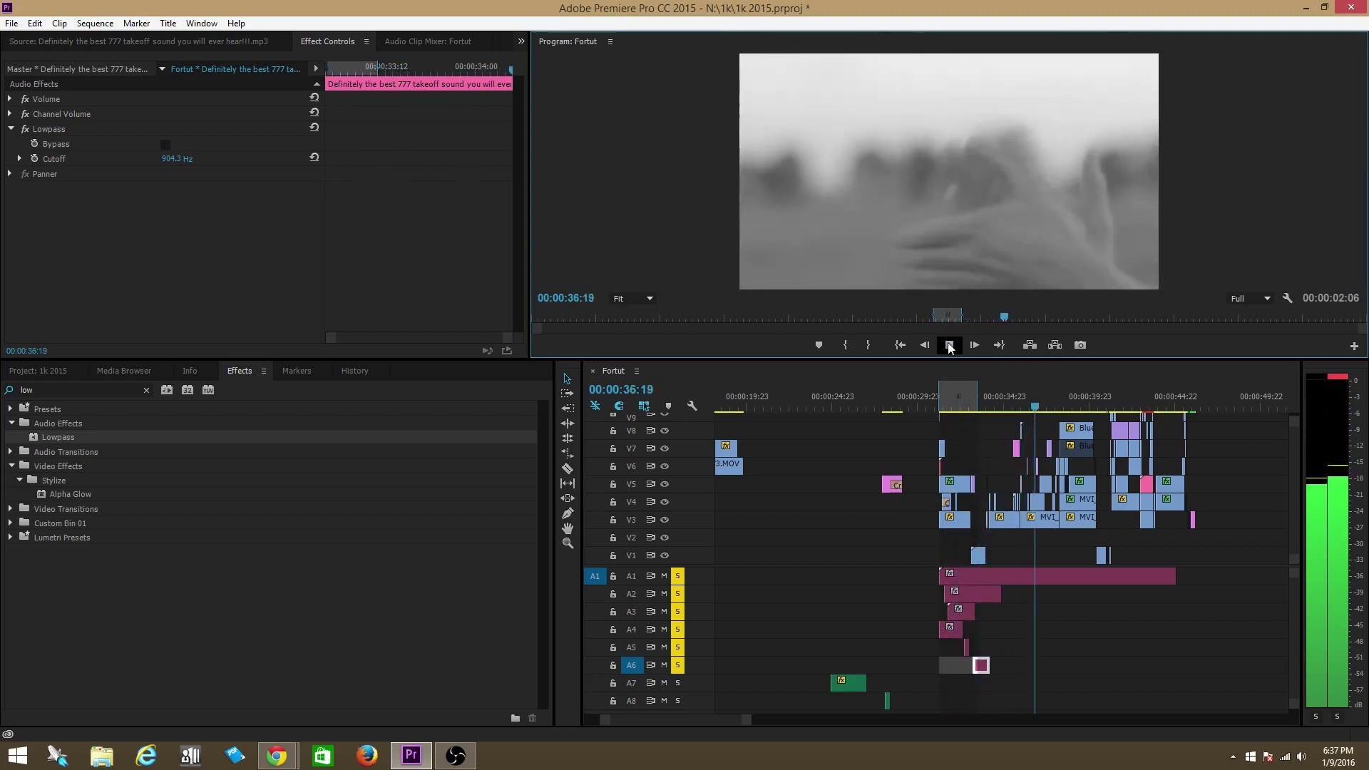
{"action": "left_click", "coordinate": [949, 344]}
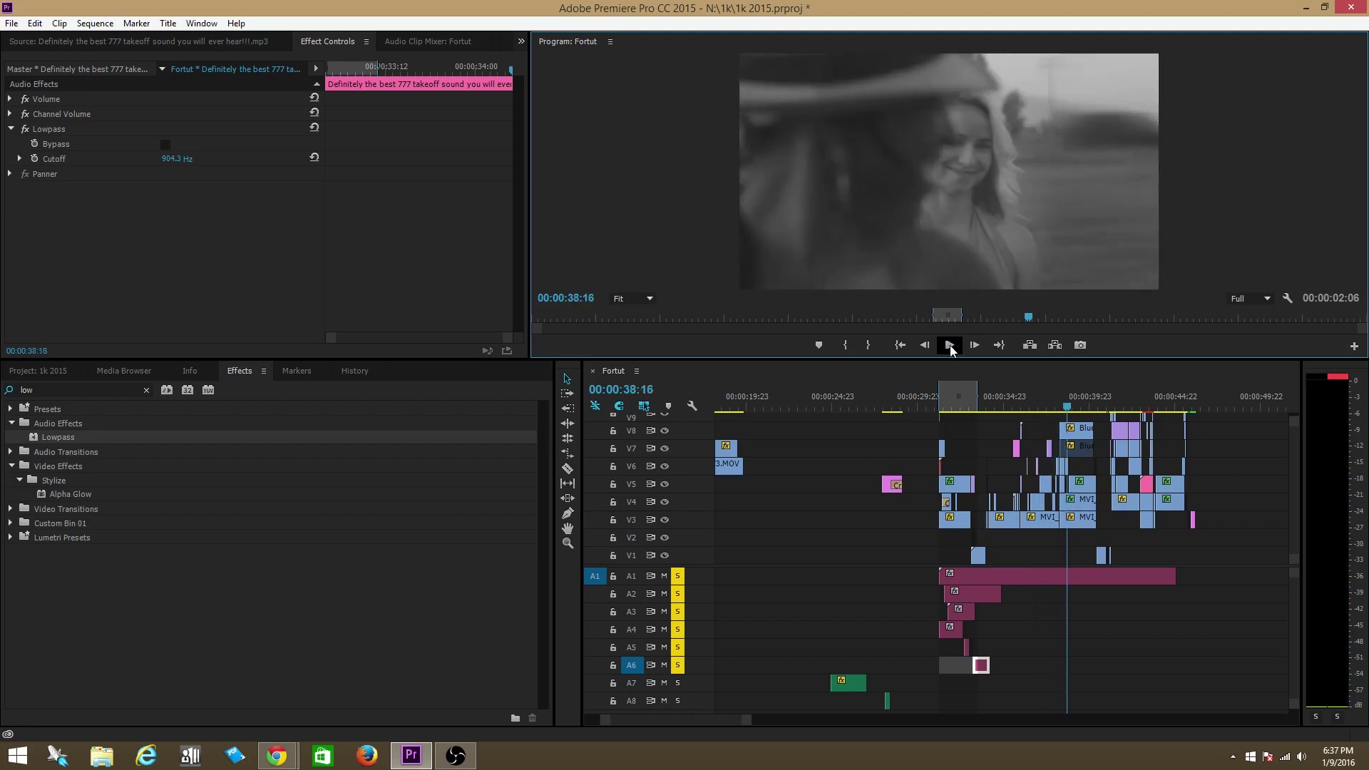